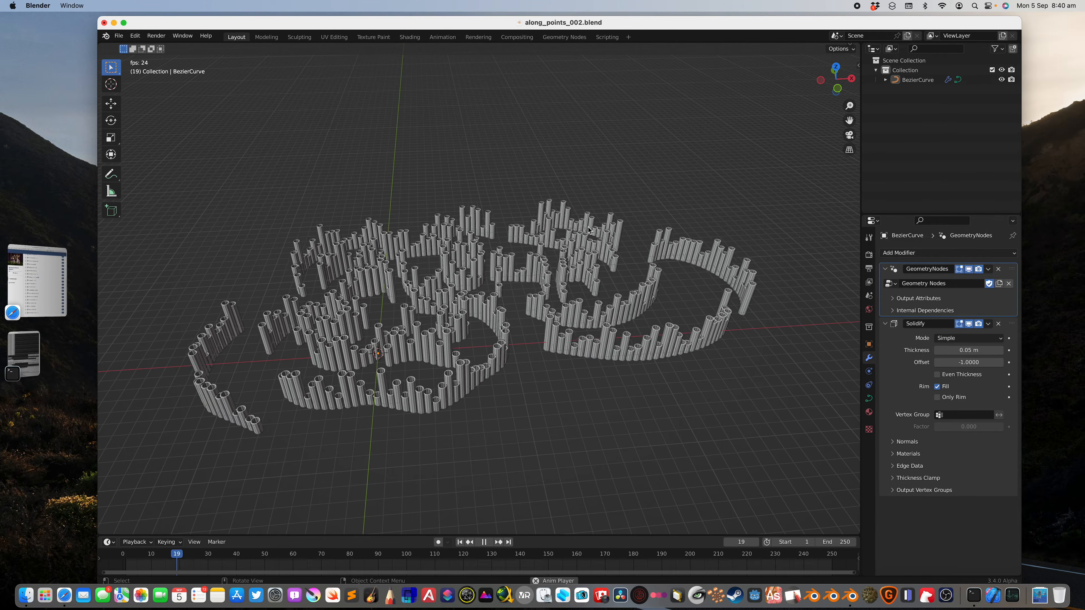
# Step: Stop the animation playback, switch to Safari and look through the lesson list of the Geometry Nodes for Blender 3.3 course
pyautogui.moveTo(588, 228); pyautogui.dragTo(536, 252, button='middle')
pyautogui.press('space')
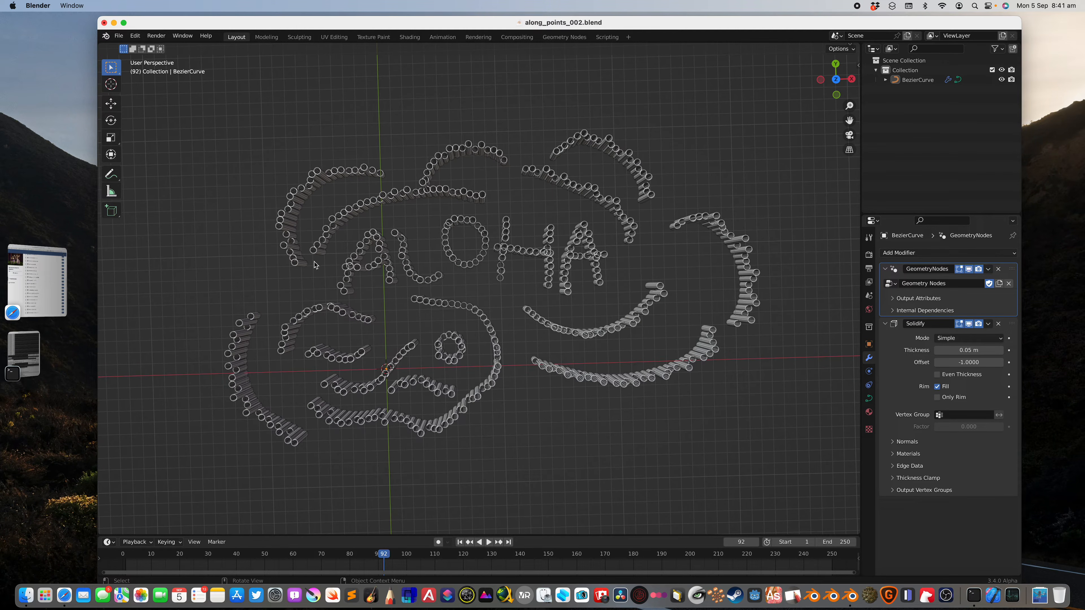
pyautogui.click(57, 270)
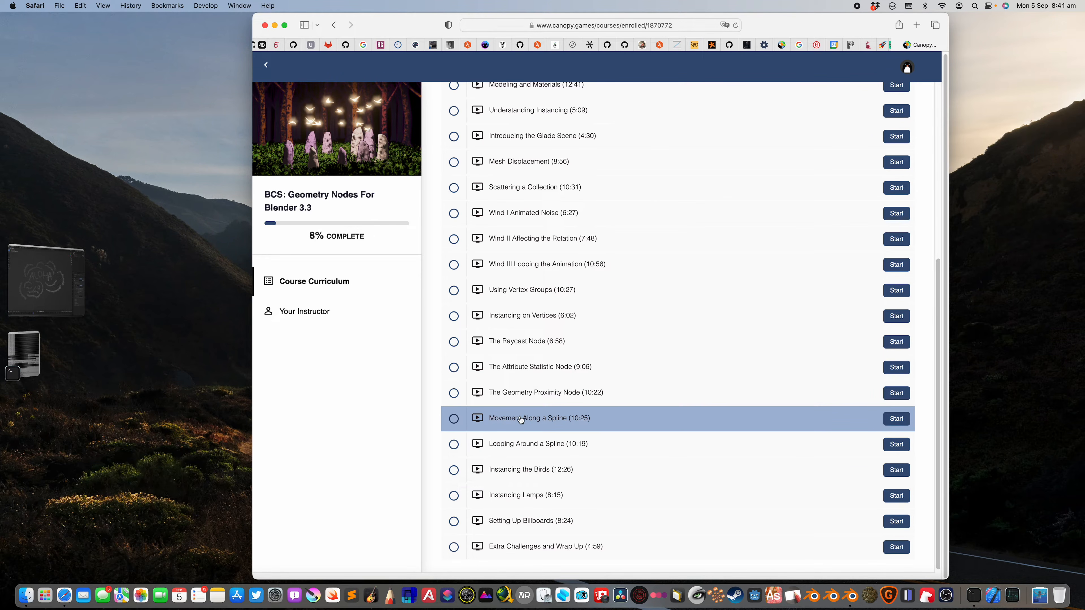
pyautogui.scroll(3, 535, 413)
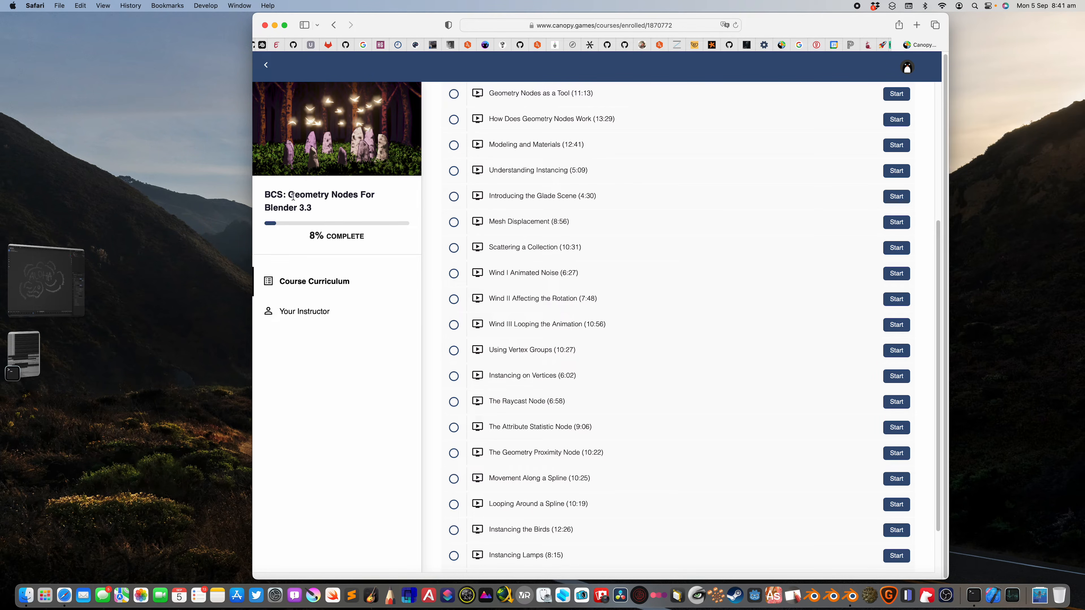
pyautogui.click(275, 26)
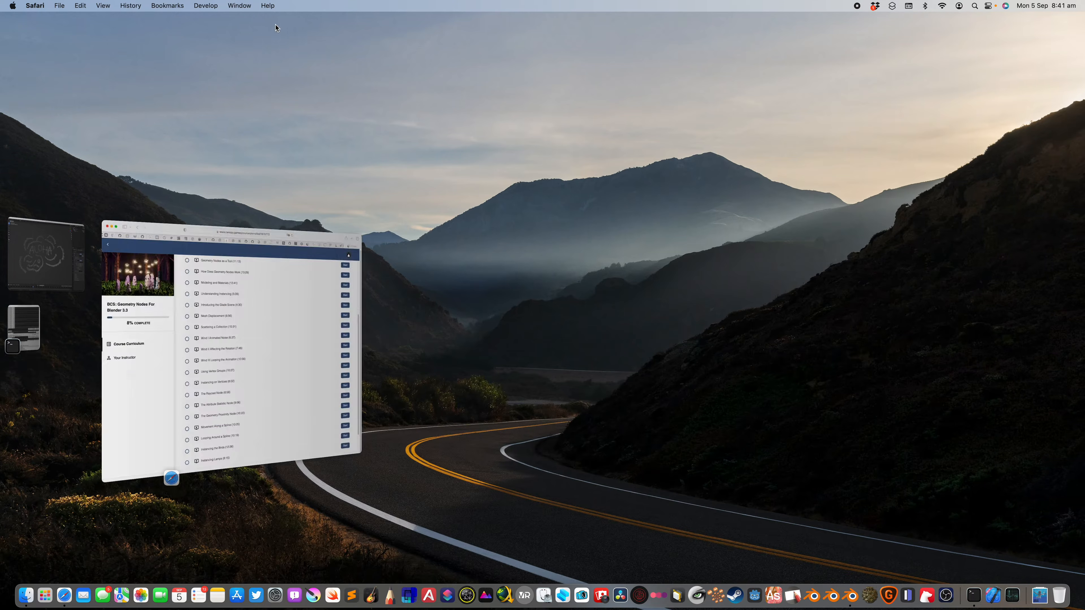
# Step: Switch back to Blender and start a new default file in full screen, discarding the unsaved changes to along_points_002.blend
pyautogui.click(43, 237)
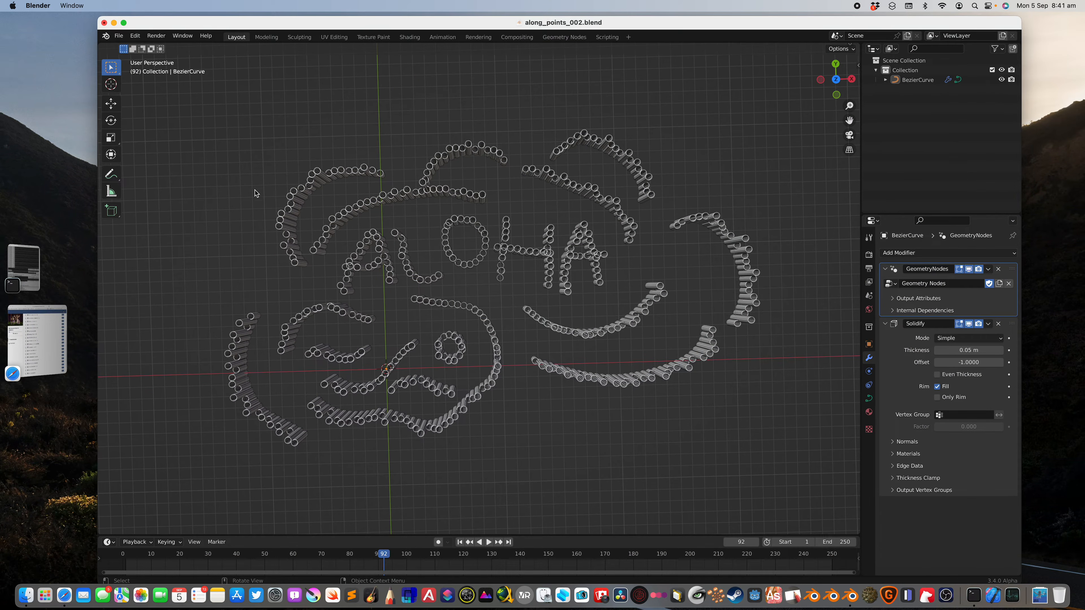
pyautogui.moveTo(258, 183); pyautogui.dragTo(217, 121, button='middle')
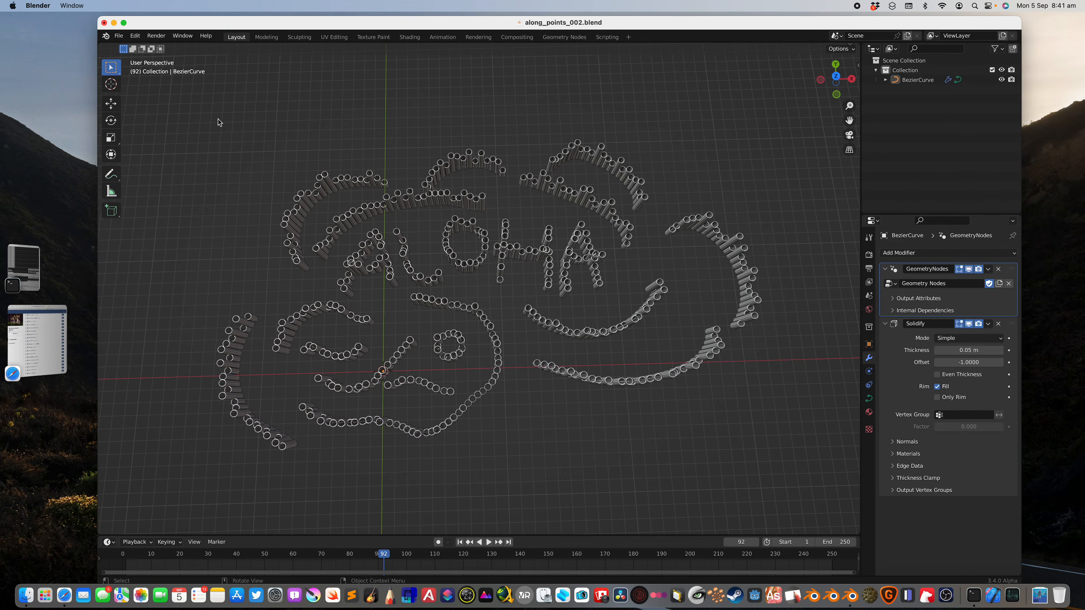
pyautogui.click(119, 35)
pyautogui.moveTo(134, 48)
pyautogui.click(211, 45)
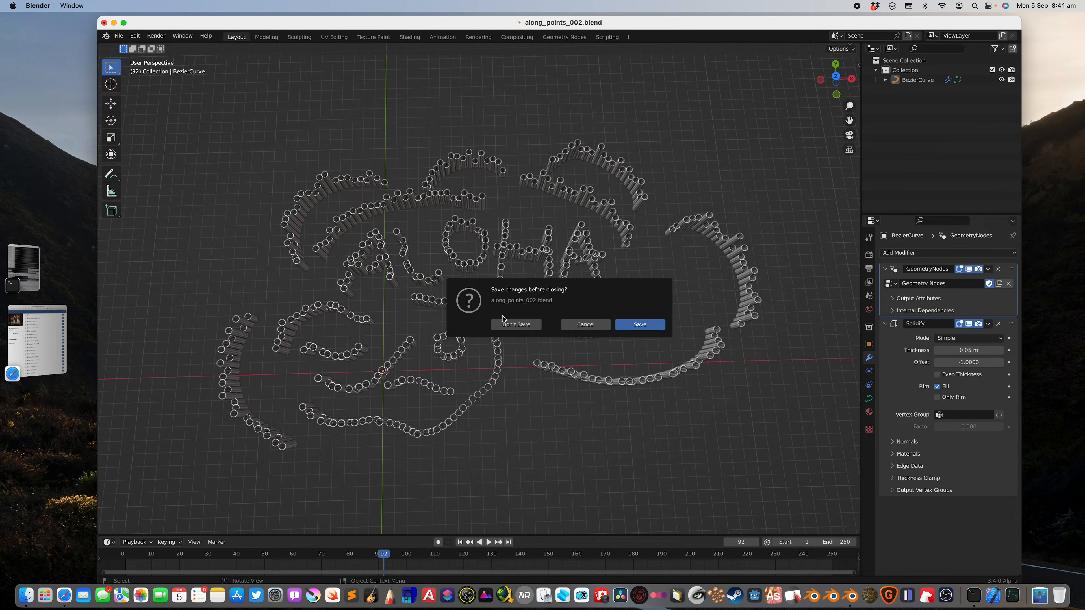
pyautogui.click(508, 324)
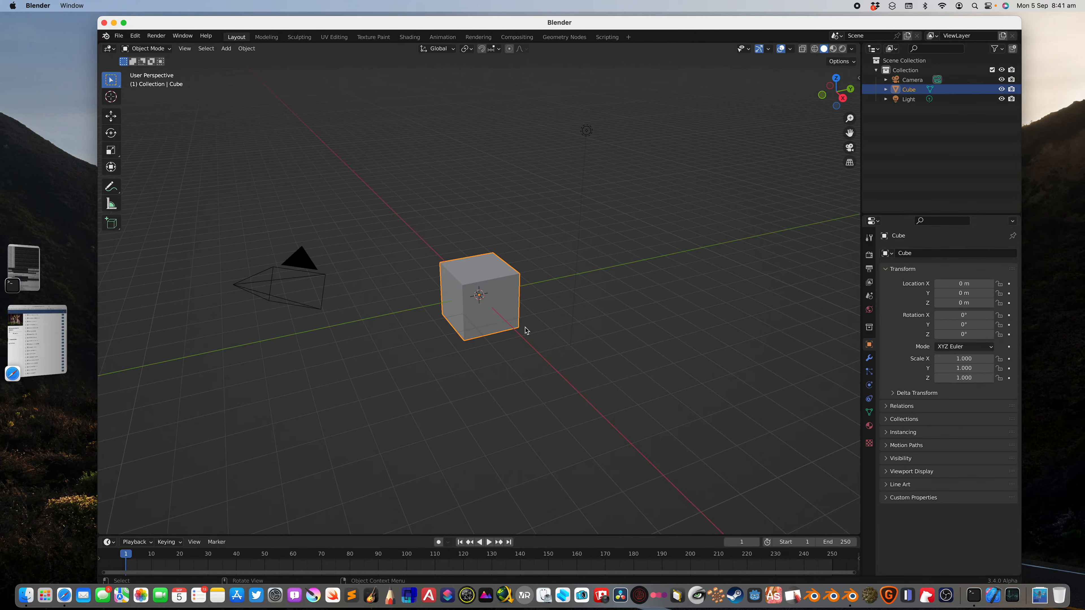
pyautogui.click(123, 23)
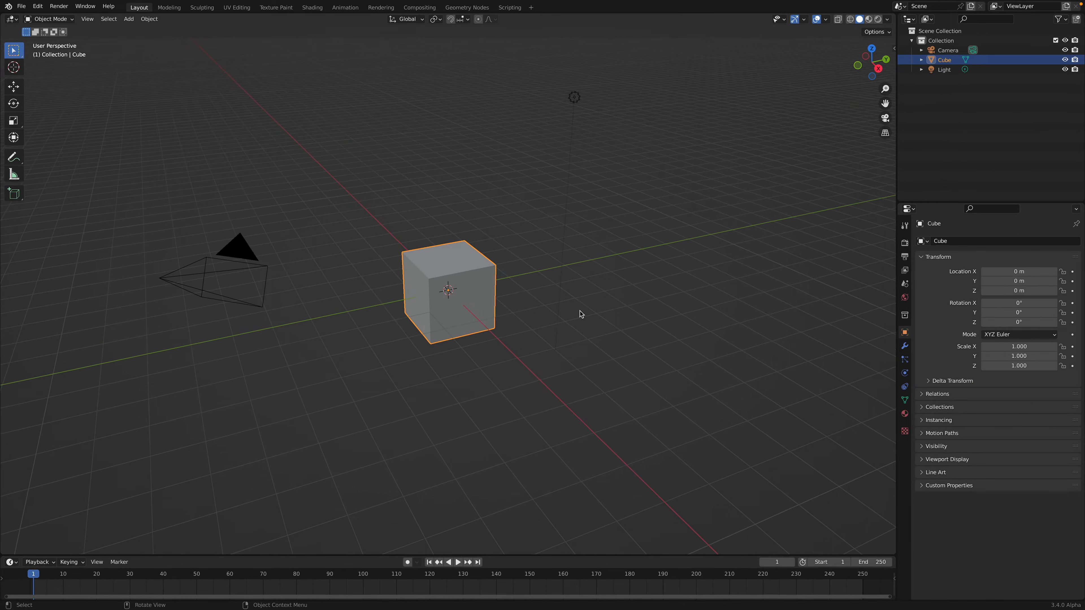
# Step: Delete all default objects from the scene: the camera, cube and light
pyautogui.press('a')
pyautogui.press('x')
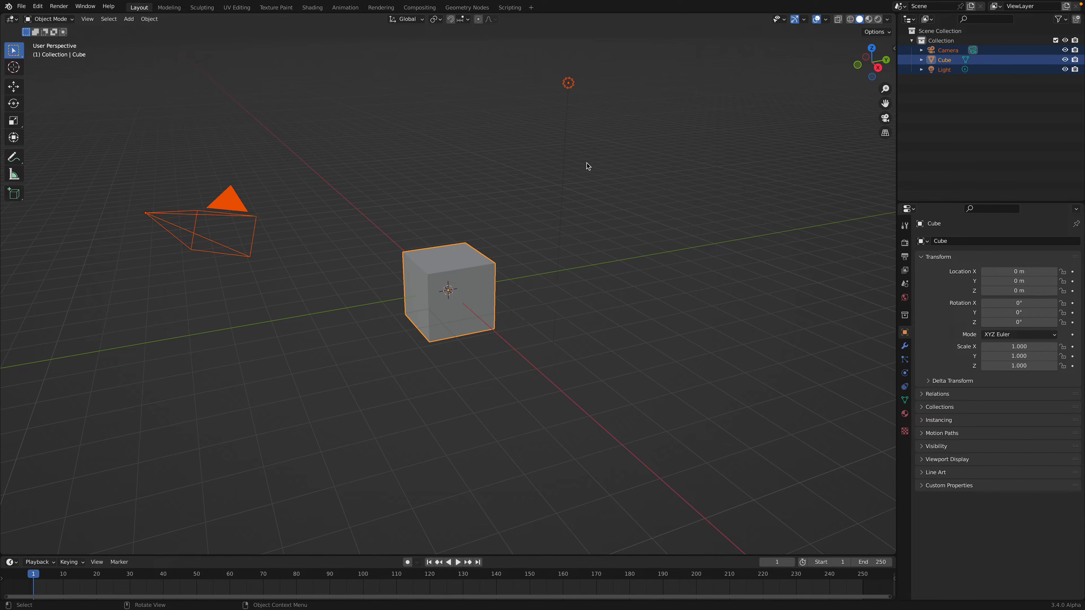
pyautogui.click(569, 84)
pyautogui.press('a')
pyautogui.press('Delete')
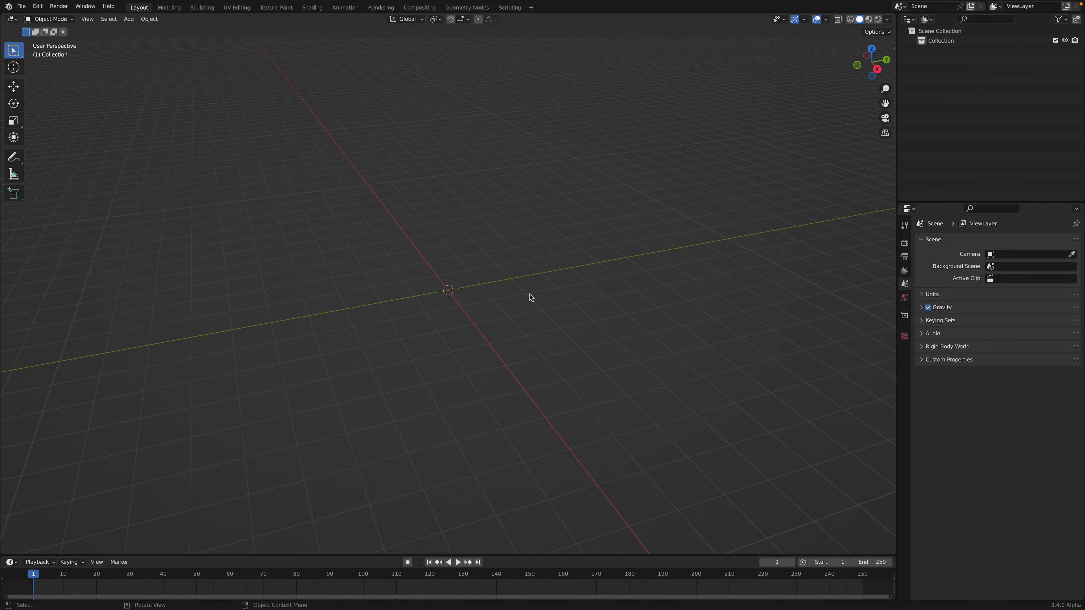
# Step: Save the empty scene on the Desktop as spline_loop_instance_001.blend
pyautogui.press('super+s')
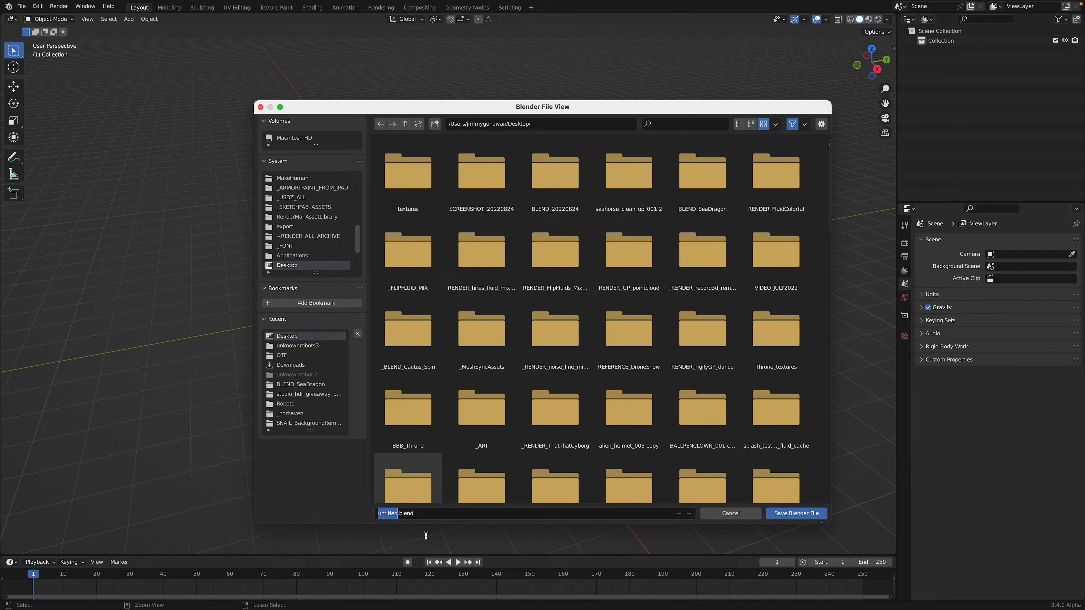
pyautogui.write('spline_loop_instance_001')
pyautogui.click(796, 516)
# Step: Add a Bezier curve at the world origin
pyautogui.moveTo(574, 311); pyautogui.dragTo(632, 240, button='middle')
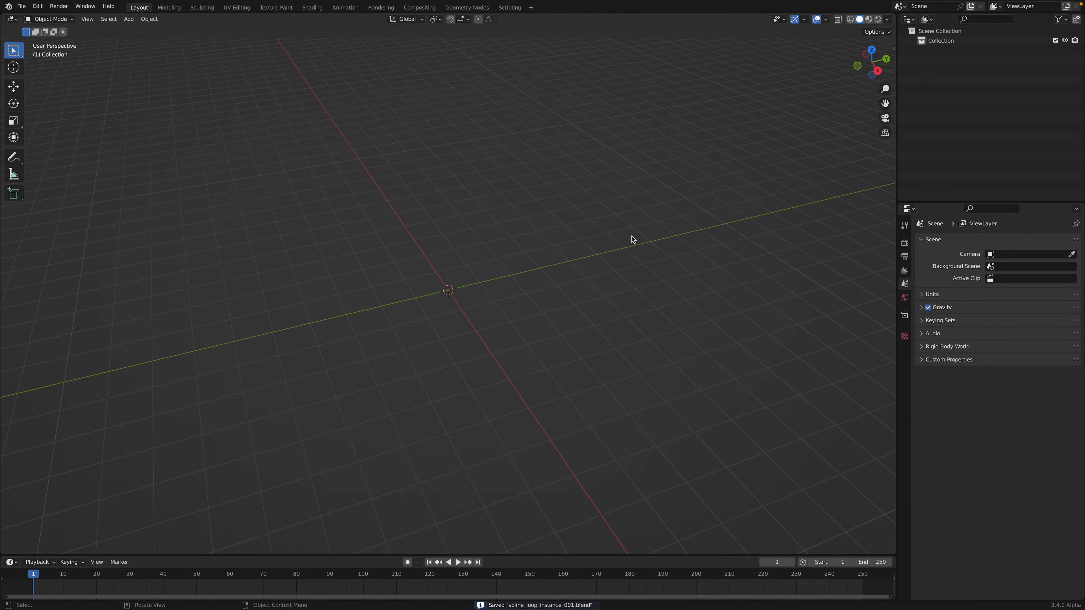
pyautogui.hotkey('shift', 'a')
pyautogui.moveTo(600, 247)
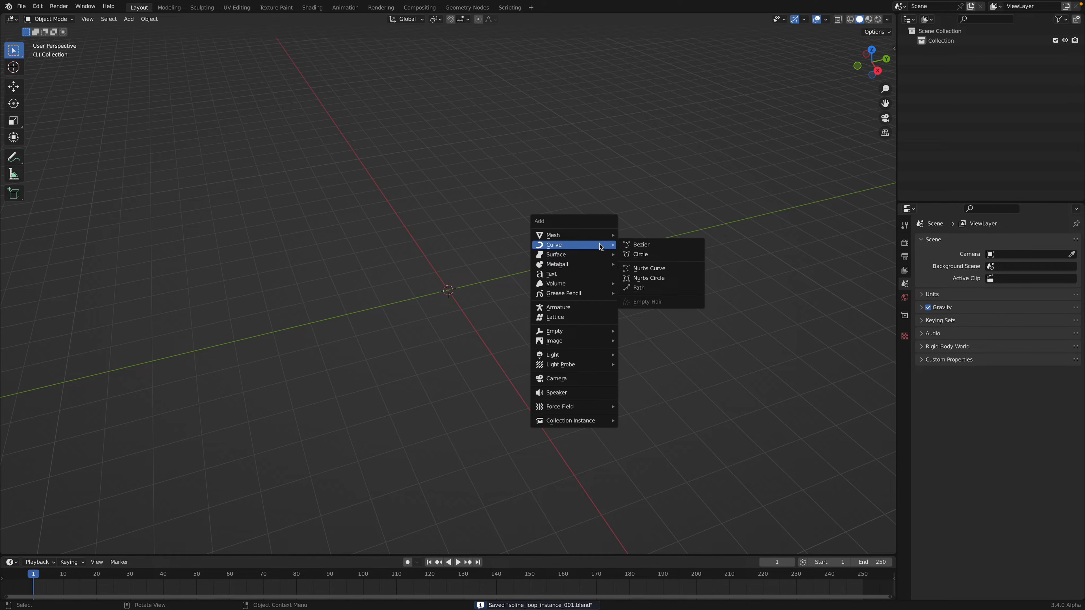
pyautogui.click(639, 245)
pyautogui.scroll(3, 552, 289)
pyautogui.moveTo(552, 289); pyautogui.dragTo(619, 296, button='middle')
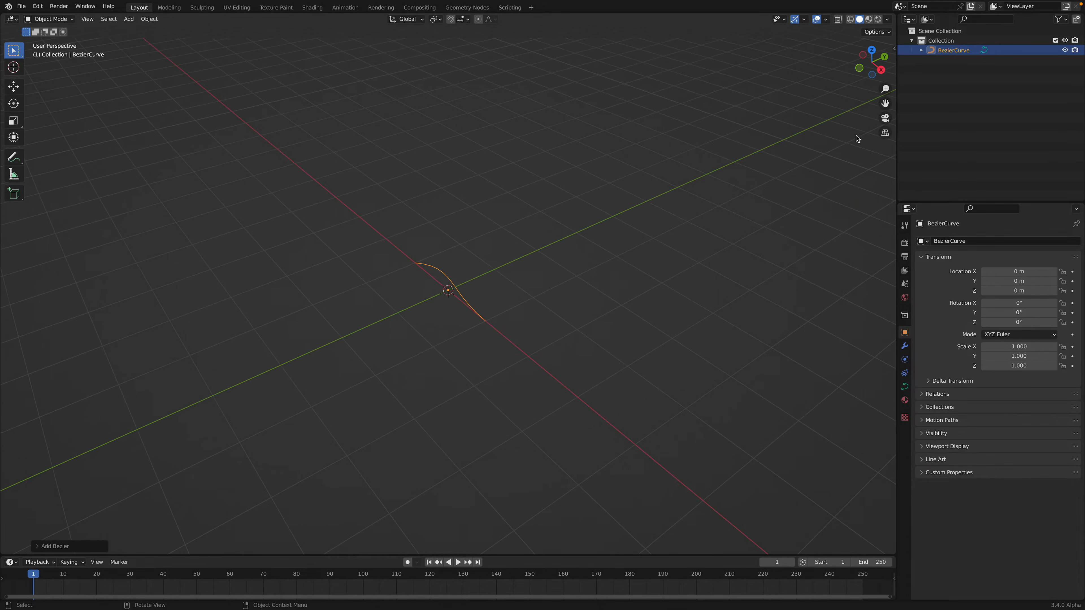
# Step: In top view, enter Edit Mode on the Bezier curve and delete all of its control points
pyautogui.click(872, 51)
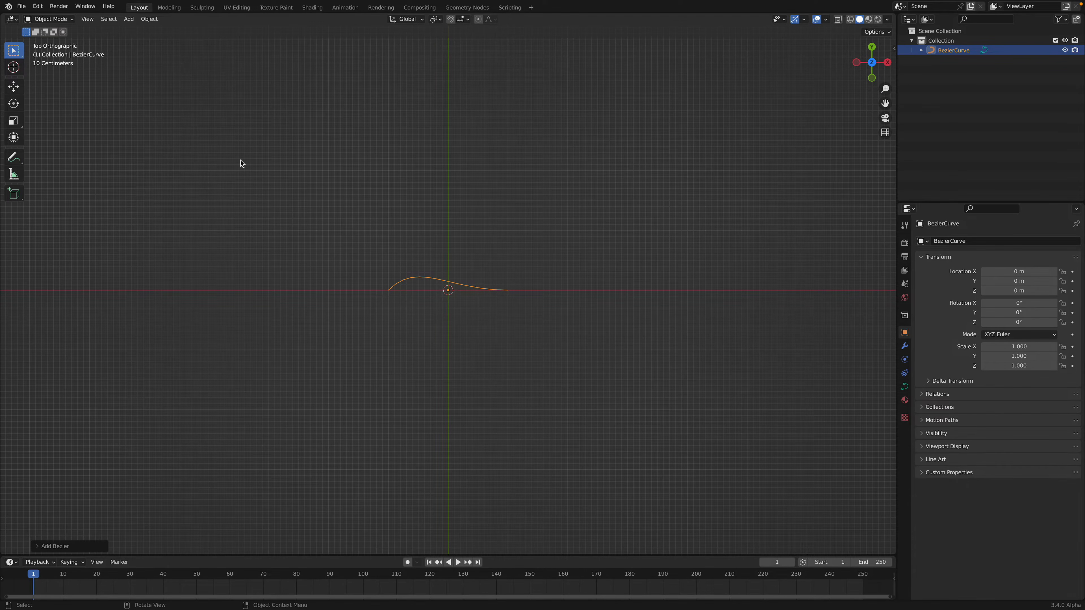
pyautogui.scroll(4, 366, 237)
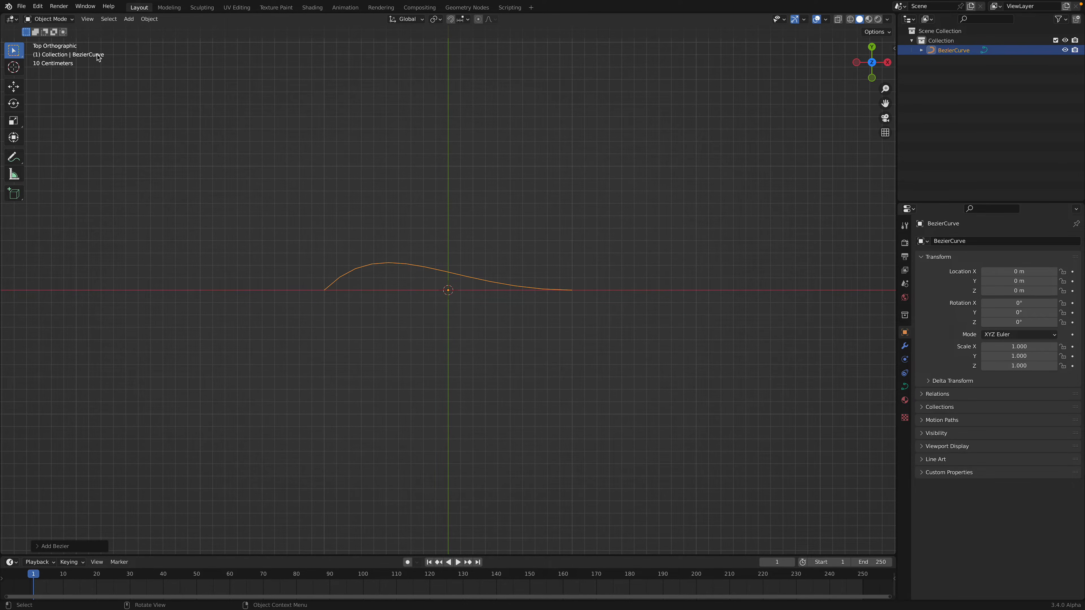
pyautogui.click(64, 19)
pyautogui.click(64, 40)
pyautogui.press('Tab')
pyautogui.press('Tab')
pyautogui.press('Tab')
pyautogui.press('Tab')
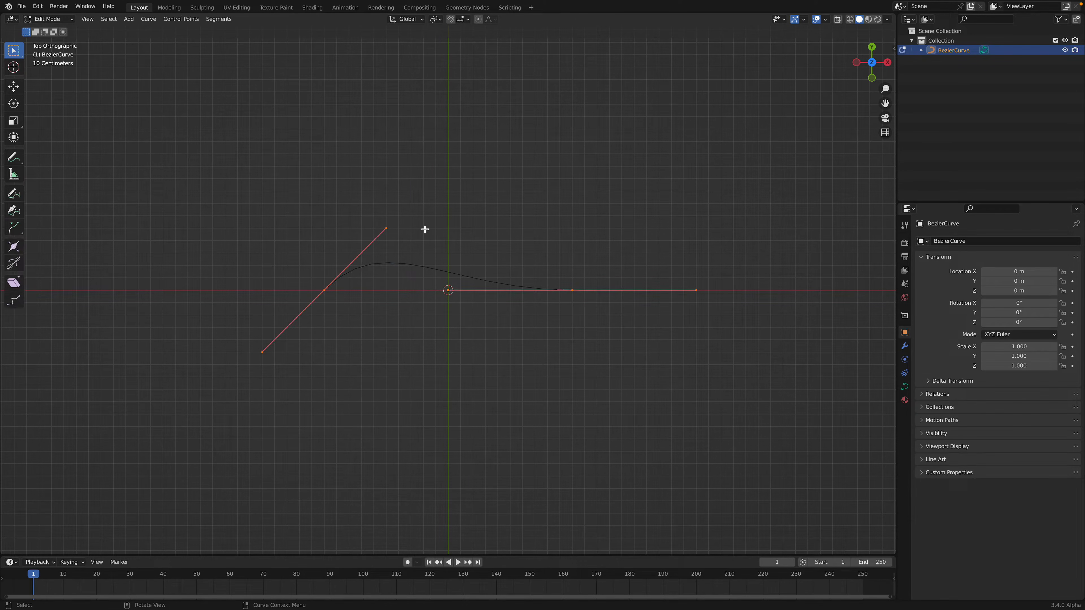
pyautogui.press('x')
pyautogui.click(425, 229)
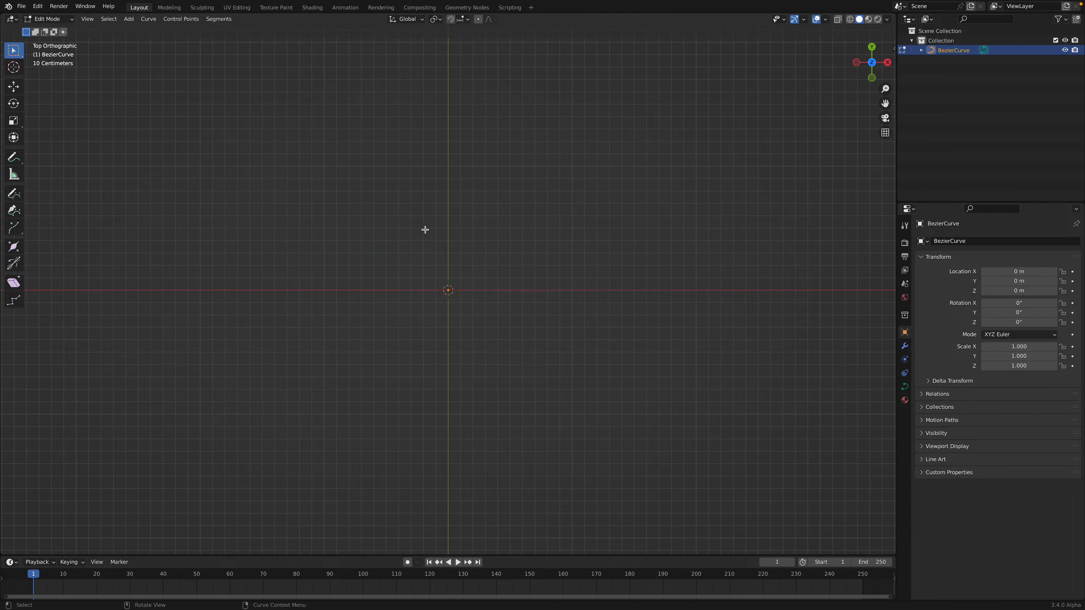
# Step: Draw four separate curved freehand strokes around the origin with the Draw curve tool, still in top view
pyautogui.click(20, 195)
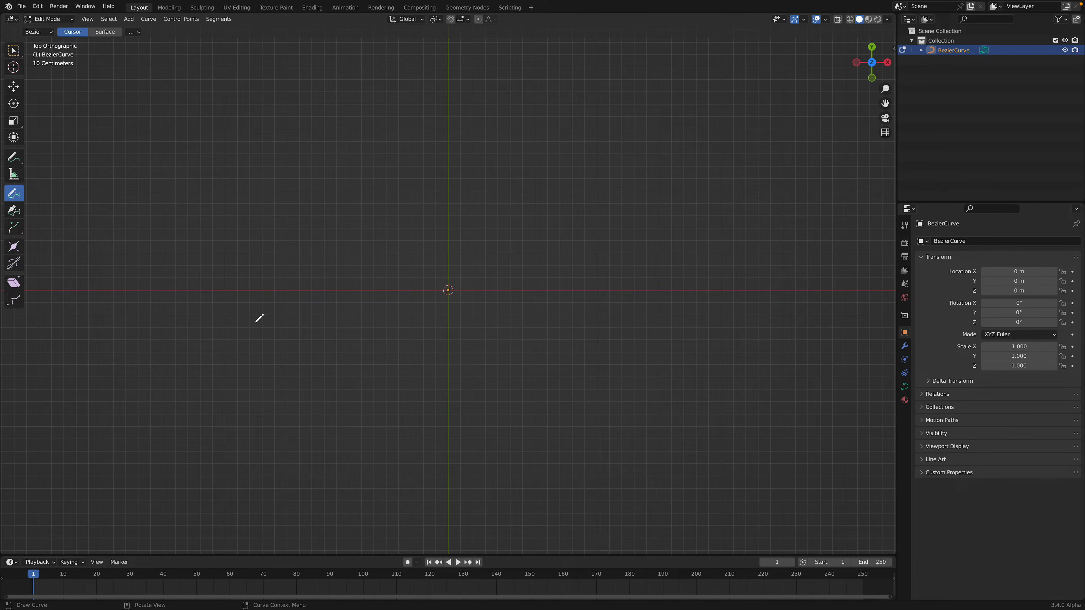
pyautogui.moveTo(304, 183); pyautogui.dragTo(300, 175)
pyautogui.moveTo(273, 272)
pyautogui.mouseDown()
pyautogui.moveTo(399, 235)
pyautogui.moveTo(416, 141)
pyautogui.mouseUp()
pyautogui.moveTo(315, 334)
pyautogui.mouseDown()
pyautogui.moveTo(593, 170)
pyautogui.moveTo(618, 171)
pyautogui.mouseUp()
pyautogui.moveTo(479, 431); pyautogui.dragTo(703, 265)
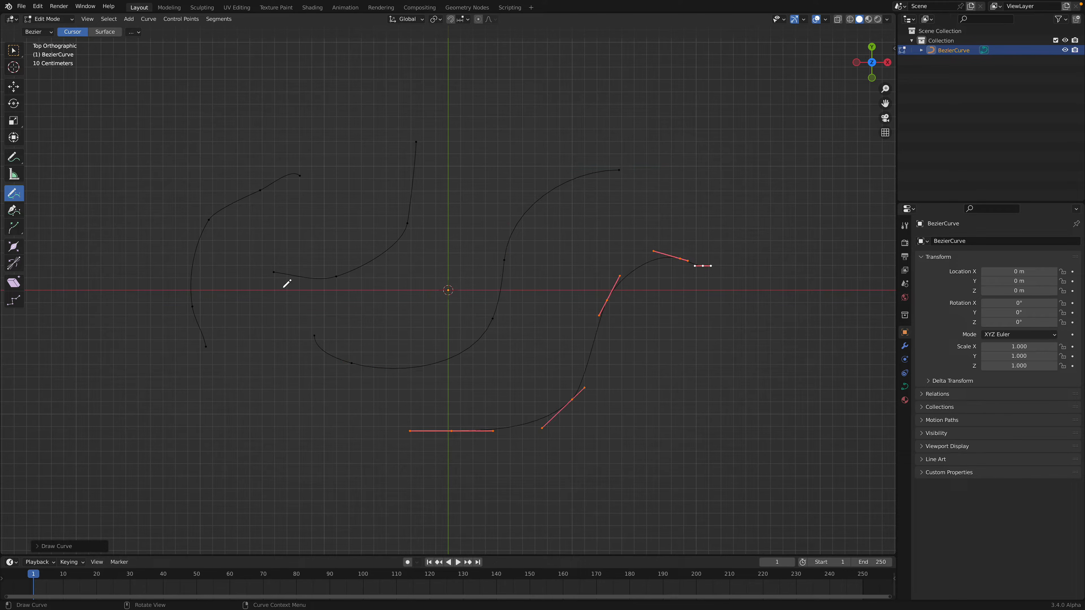
# Step: Add a Bezier circle inside the curve object and move it to the lower right of the drawn strokes
pyautogui.hotkey('shift', 'a')
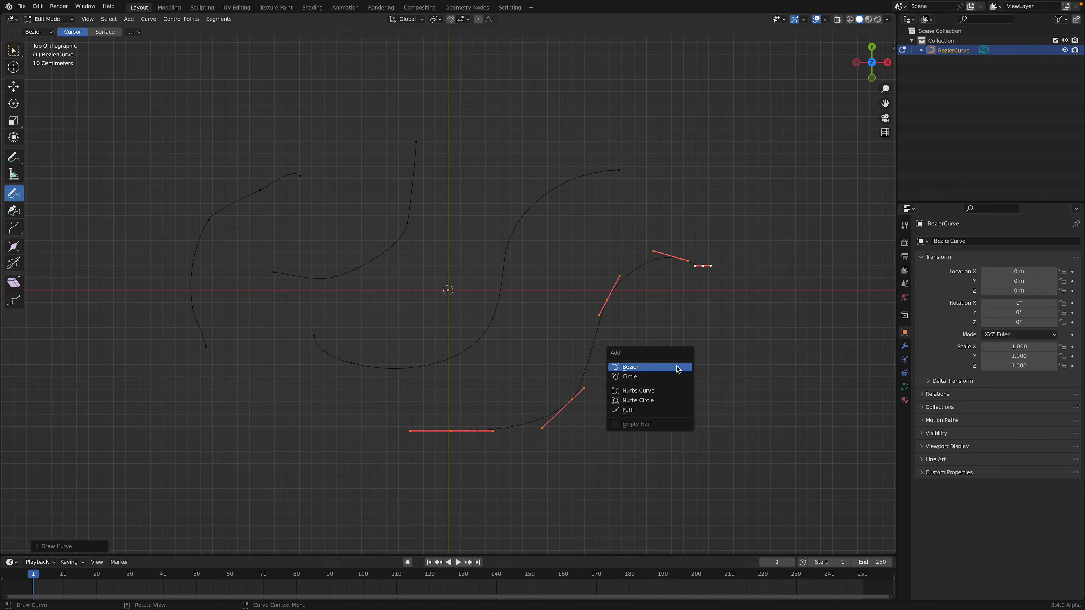
pyautogui.click(632, 377)
pyautogui.press('g')
pyautogui.click(705, 350)
# Step: Return the curve object to Object Mode and save the file
pyautogui.moveTo(712, 358); pyautogui.dragTo(666, 303, button='middle')
pyautogui.press('Tab')
pyautogui.moveTo(576, 315)
pyautogui.mouseDown(button='middle')
pyautogui.moveTo(605, 325)
pyautogui.moveTo(577, 331)
pyautogui.mouseUp(button='middle')
pyautogui.moveTo(615, 383); pyautogui.dragTo(548, 379, button='middle')
pyautogui.hotkey('ctrl', 's')
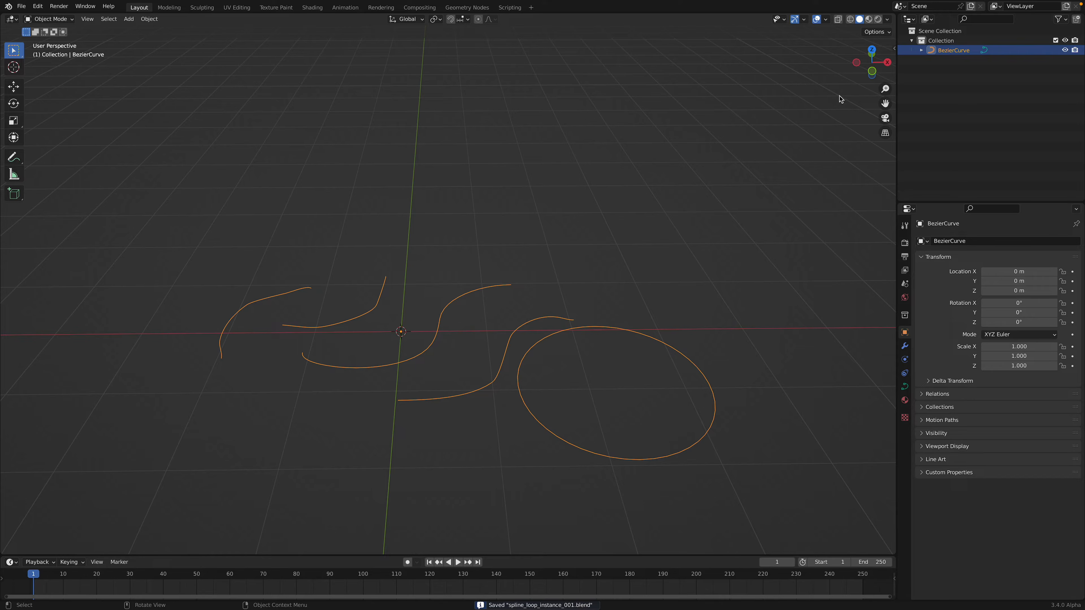
# Step: Split the 3D viewport horizontally in half and turn the upper area into a Geometry Node Editor
pyautogui.moveTo(894, 25); pyautogui.dragTo(448, 280)
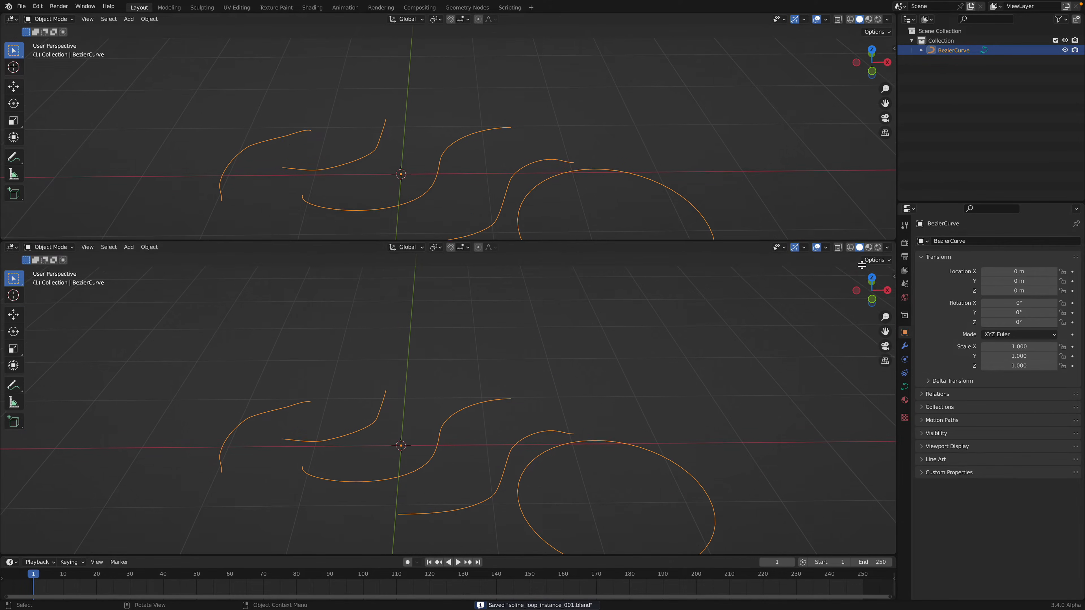
pyautogui.click(12, 19)
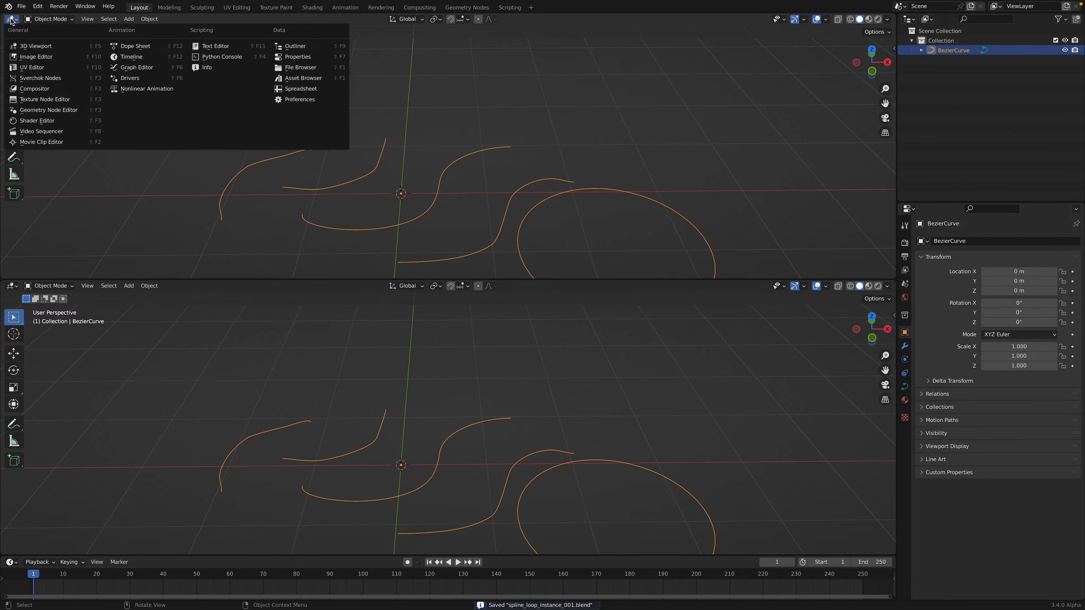
pyautogui.click(54, 110)
# Step: Create a new geometry node tree on the curve and spread its Group Input and Group Output nodes apart
pyautogui.click(457, 20)
pyautogui.scroll(5, 473, 101)
pyautogui.moveTo(433, 138); pyautogui.dragTo(499, 88, button='middle')
pyautogui.moveTo(299, 143); pyautogui.dragTo(235, 84)
pyautogui.moveTo(549, 147); pyautogui.dragTo(621, 162)
# Step: Insert a Resample Curve node on the link between Group Input and Group Output
pyautogui.scroll(-2, 378, 180)
pyautogui.hotkey('shift', 'a')
pyautogui.click(372, 180)
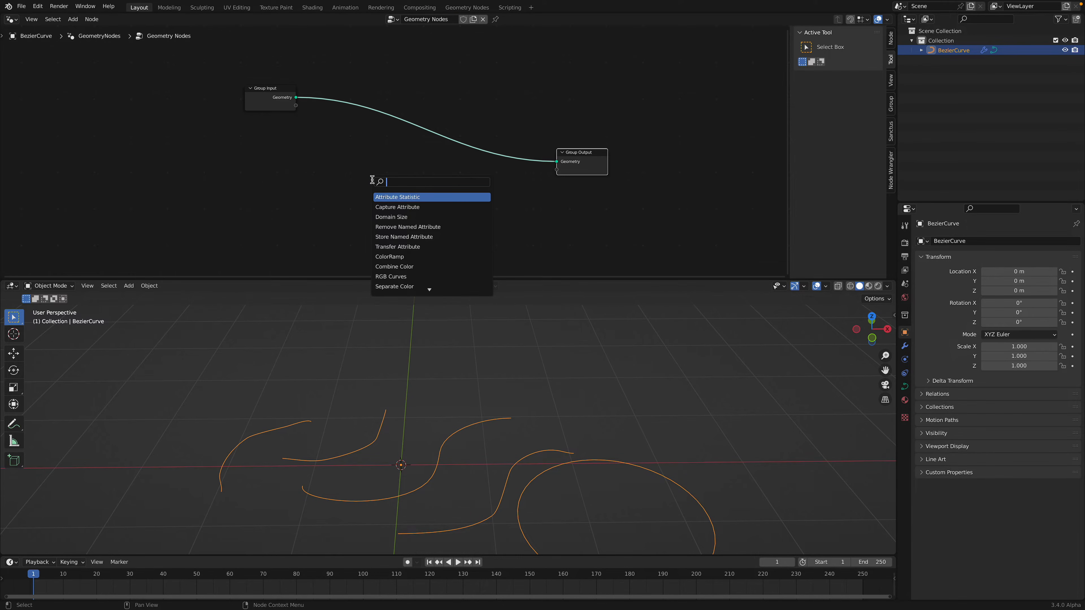
pyautogui.write('resample')
pyautogui.press('Return')
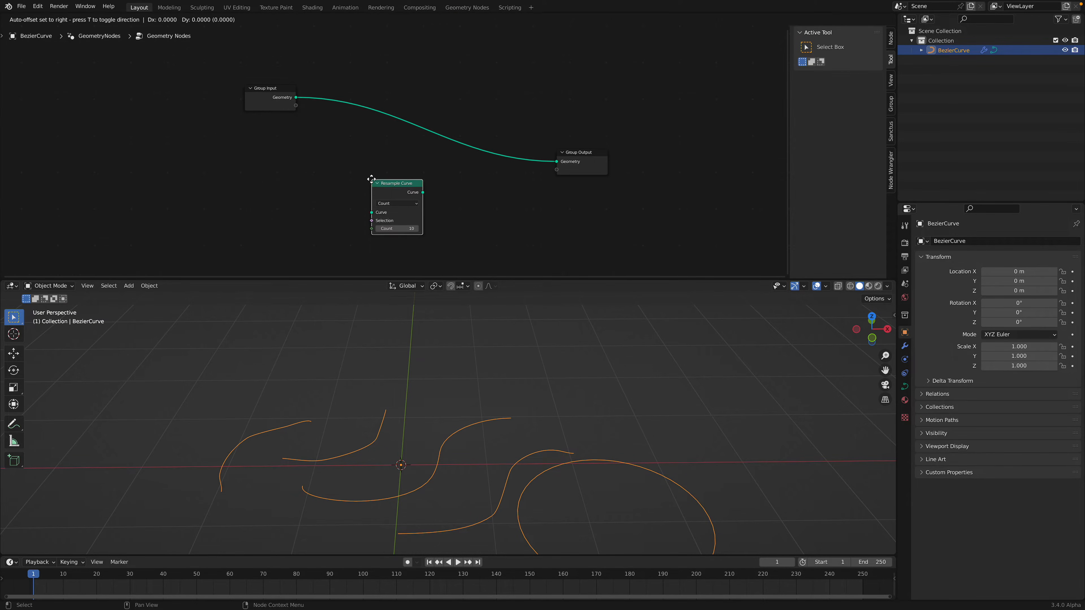
pyautogui.click(378, 107)
# Step: Nudge the Resample Curve node's position slightly and save the file
pyautogui.scroll(-3, 571, 444)
pyautogui.moveTo(572, 445); pyautogui.dragTo(551, 404, button='middle')
pyautogui.scroll(1, 551, 405)
pyautogui.scroll(1, 555, 410)
pyautogui.scroll(2, 414, 160)
pyautogui.moveTo(379, 167)
pyautogui.mouseDown()
pyautogui.moveTo(400, 168)
pyautogui.moveTo(382, 167)
pyautogui.mouseUp()
pyautogui.hotkey('ctrl', 's')
# Step: Set the Resample Curve mode to Length and space its node and Group Output farther apart
pyautogui.click(384, 135)
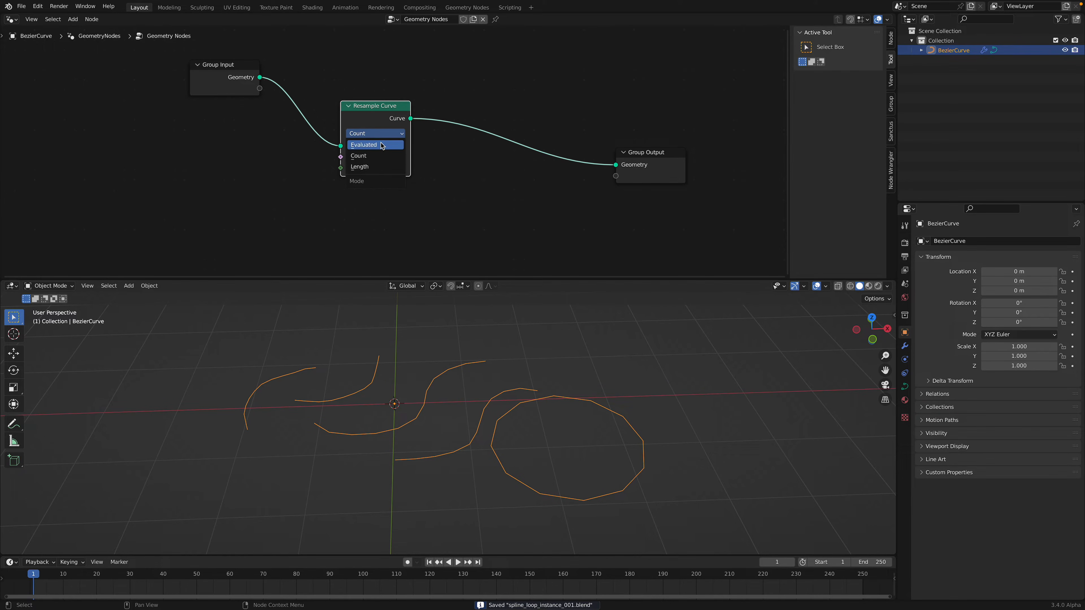
pyautogui.click(377, 165)
pyautogui.moveTo(376, 115); pyautogui.dragTo(366, 89)
pyautogui.scroll(-3, 423, 158)
pyautogui.moveTo(463, 157); pyautogui.dragTo(453, 131, button='middle')
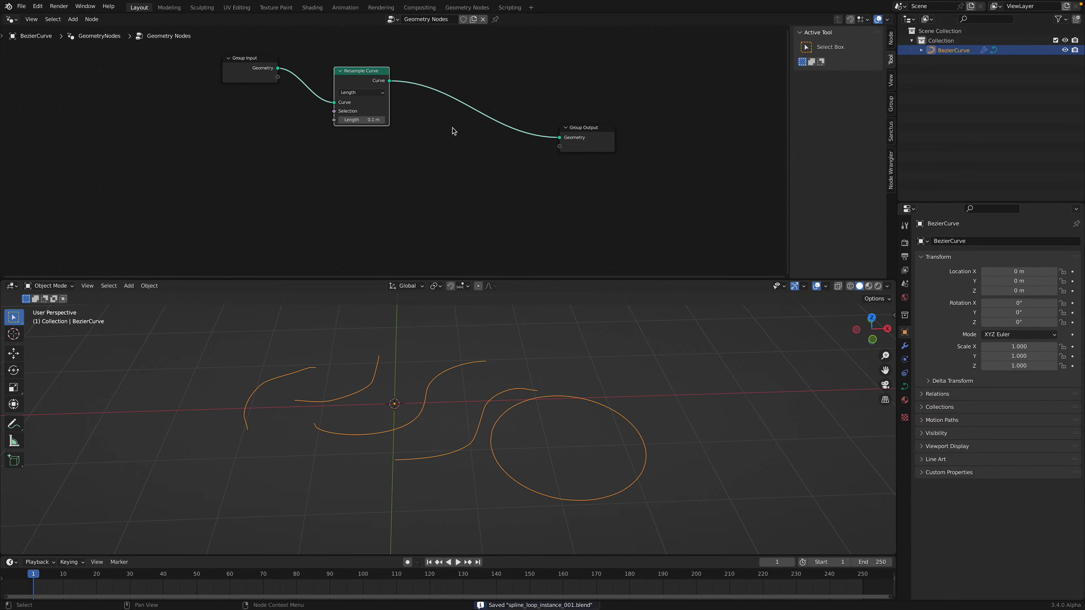
pyautogui.moveTo(612, 143); pyautogui.dragTo(666, 159)
pyautogui.moveTo(513, 351); pyautogui.dragTo(530, 355, button='middle')
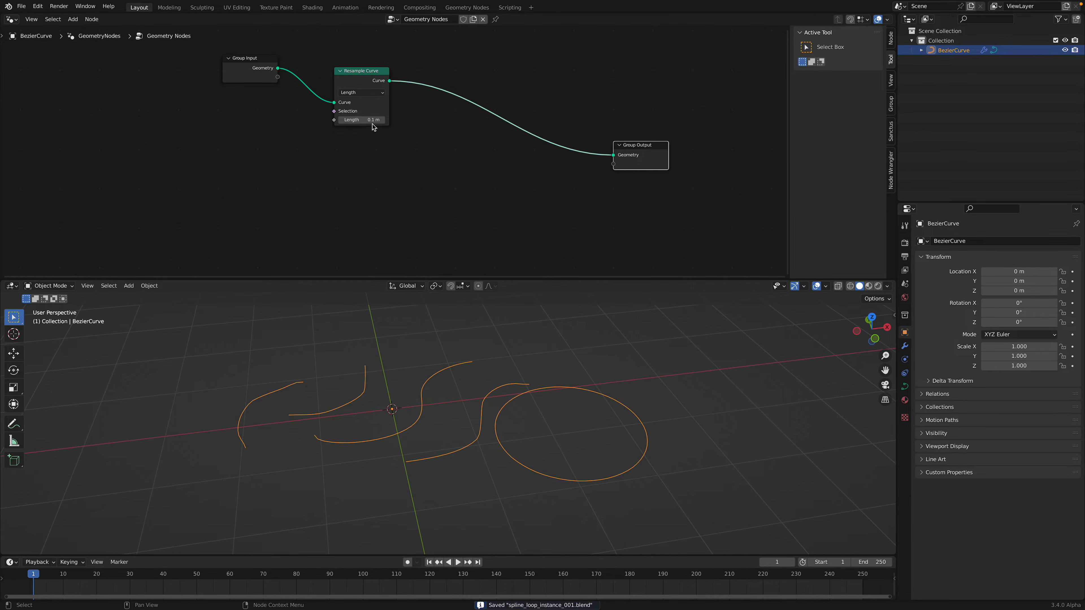
# Step: Insert an Instance on Points node between Resample Curve and Group Output
pyautogui.hotkey('shift', 'a')
pyautogui.click(407, 170)
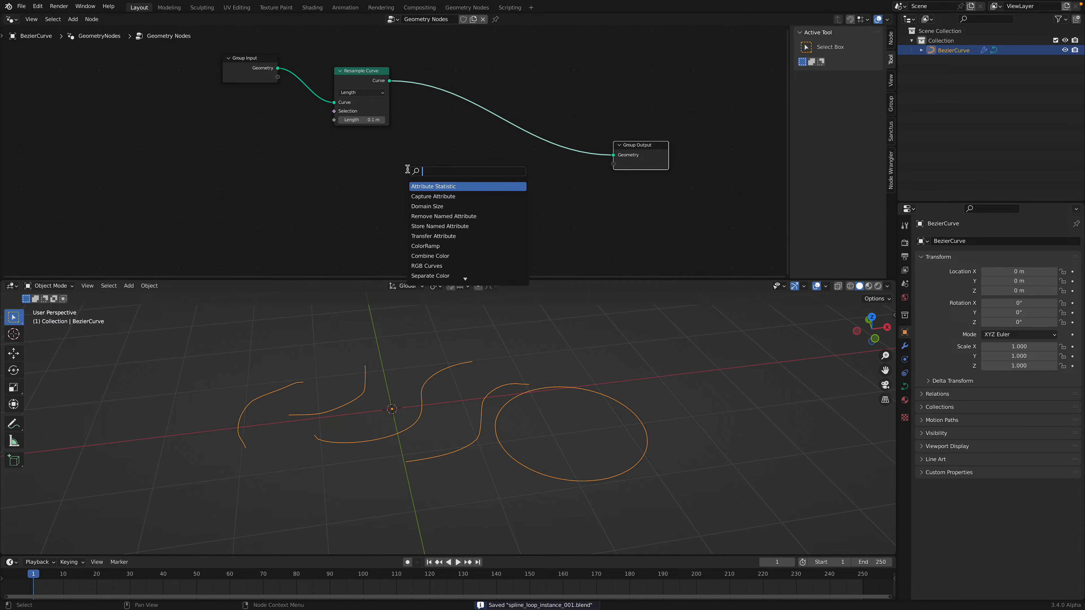
pyautogui.write('instan')
pyautogui.press('Down')
pyautogui.press('Down')
pyautogui.press('Down')
pyautogui.press('Down')
pyautogui.press('Down')
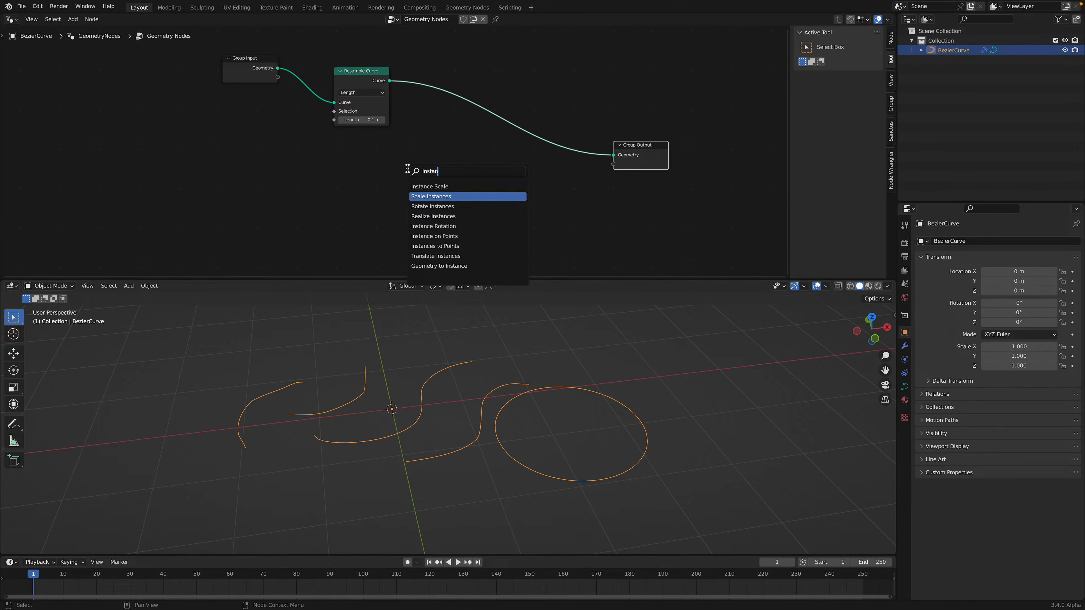
pyautogui.press('Return')
pyautogui.click(508, 81)
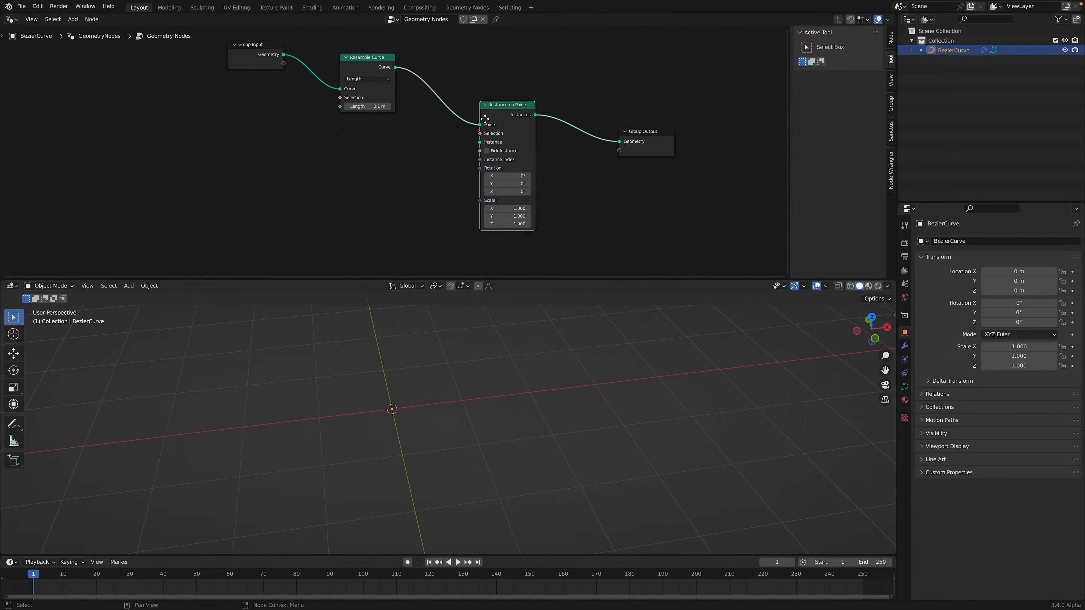
# Step: Add a Cylinder node and connect its Mesh output to the Instance input of Instance on Points
pyautogui.hotkey('shift', 'a')
pyautogui.write('cy')
pyautogui.press('Return')
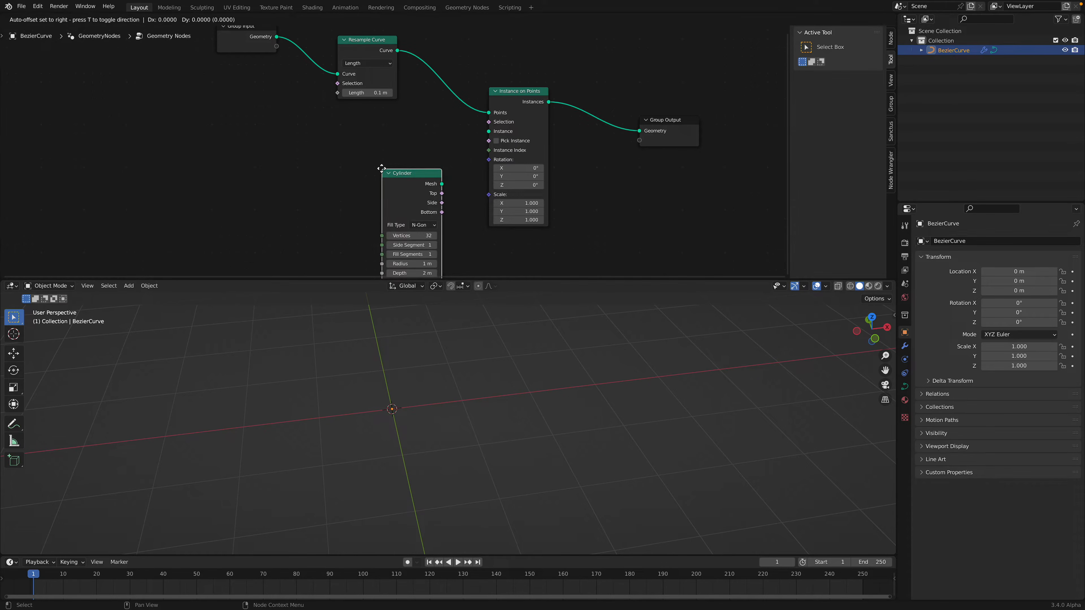
pyautogui.click(243, 128)
pyautogui.moveTo(302, 141); pyautogui.dragTo(488, 131)
pyautogui.click(661, 125)
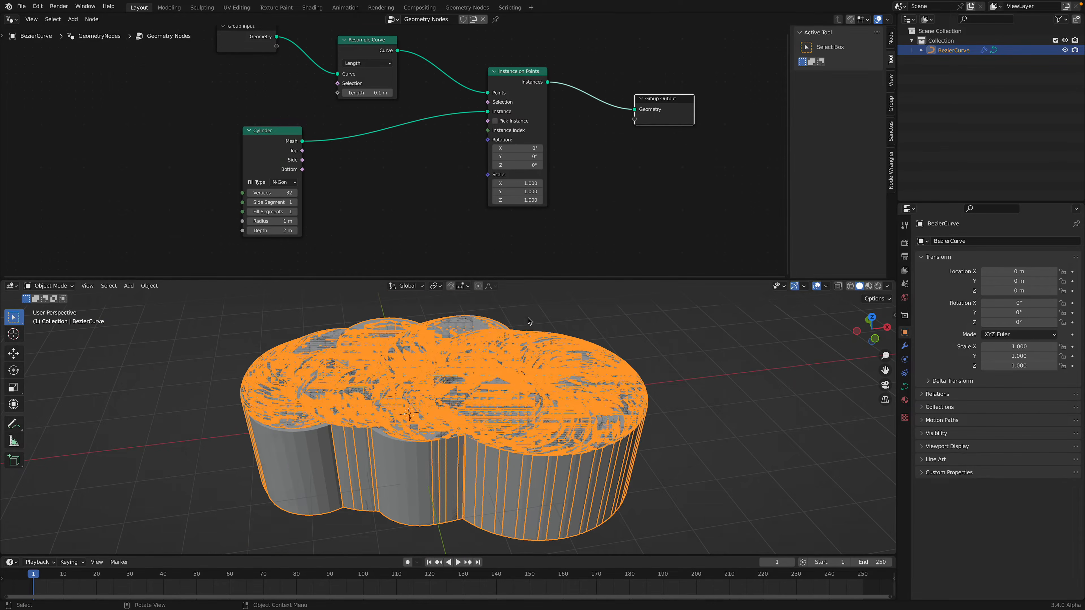
# Step: Set the Cylinder node's fill type to None and its radius to 0.06 m
pyautogui.scroll(1, 257, 193)
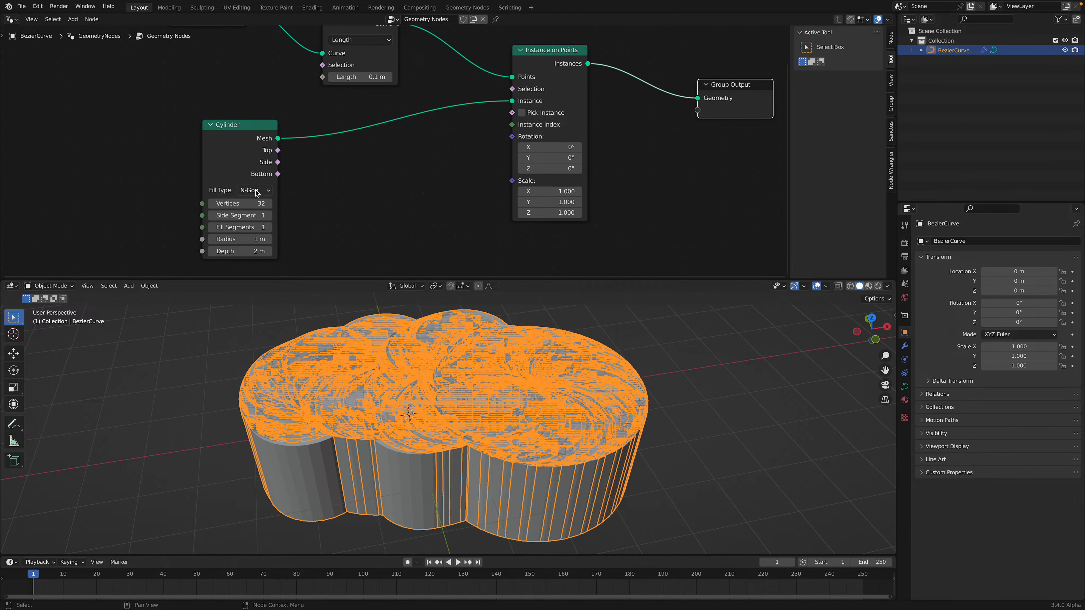
pyautogui.click(257, 191)
pyautogui.click(258, 215)
pyautogui.click(269, 191)
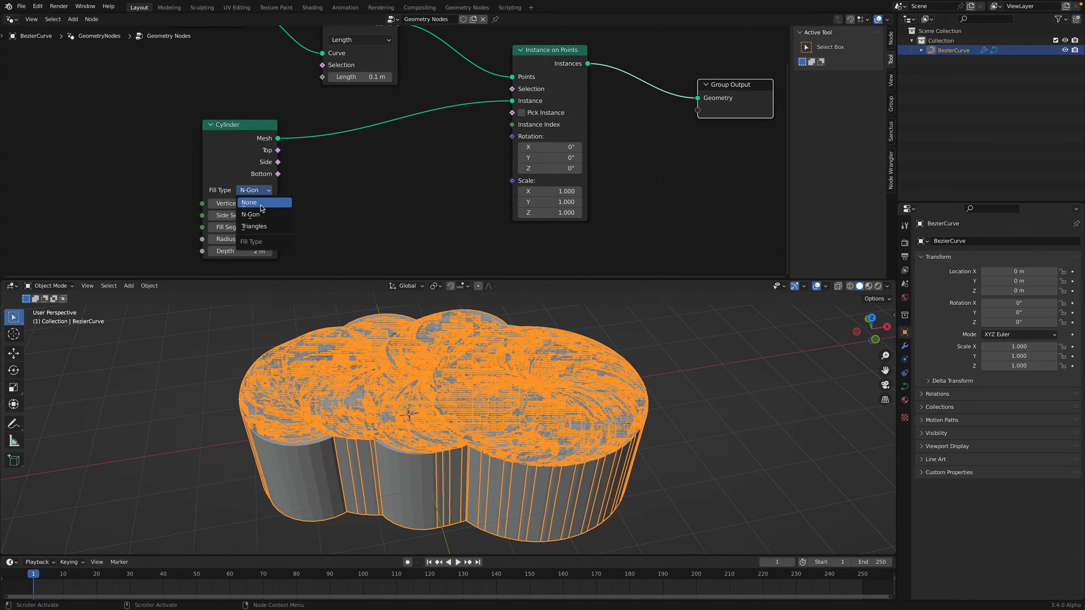
pyautogui.click(261, 204)
pyautogui.moveTo(253, 229)
pyautogui.mouseDown()
pyautogui.moveTo(225, 228)
pyautogui.moveTo(239, 228)
pyautogui.mouseUp()
pyautogui.click(605, 412)
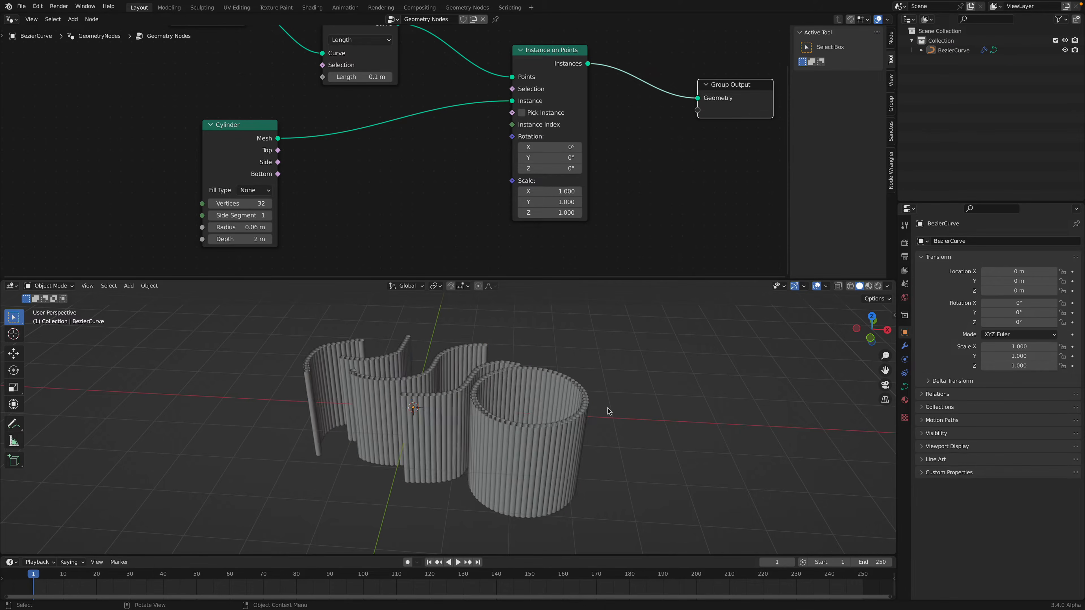
pyautogui.scroll(5, 608, 413)
pyautogui.moveTo(595, 406); pyautogui.dragTo(598, 411, button='middle')
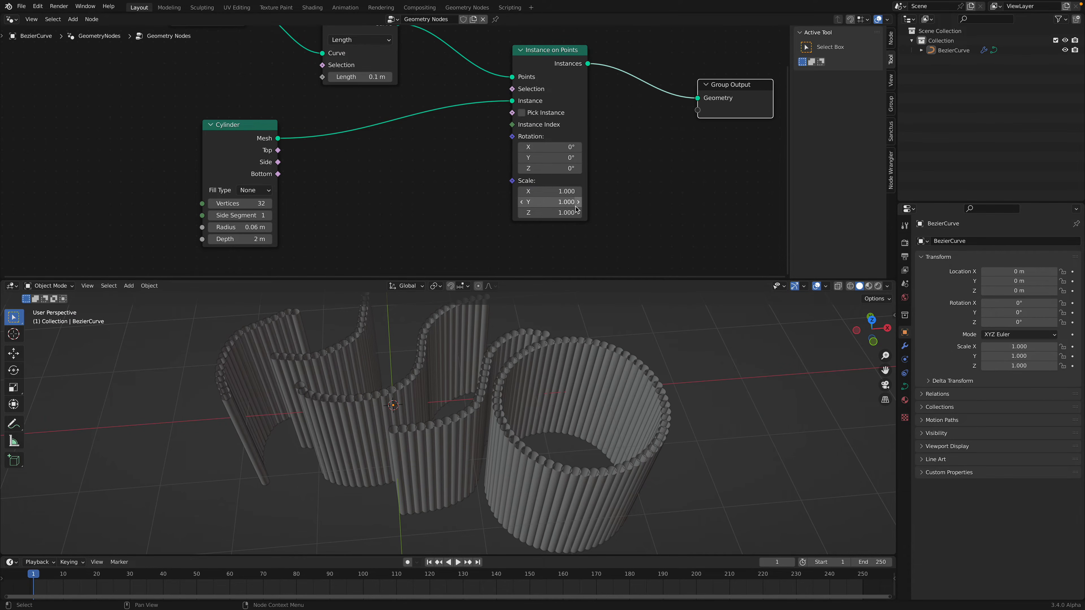
# Step: Rearrange the Instance on Points, Group Output, Resample Curve and Cylinder nodes into a compact layout
pyautogui.moveTo(562, 60); pyautogui.dragTo(575, 50)
pyautogui.scroll(-2, 584, 90)
pyautogui.moveTo(584, 91); pyautogui.dragTo(583, 94, button='middle')
pyautogui.moveTo(673, 103); pyautogui.dragTo(661, 104)
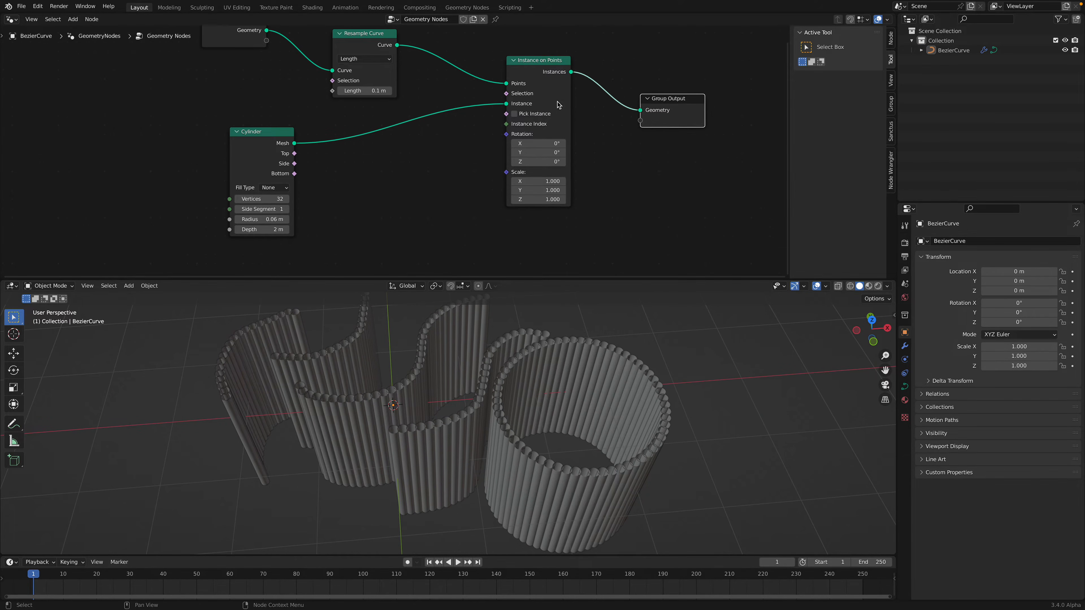
pyautogui.moveTo(576, 106); pyautogui.dragTo(597, 128, button='middle')
pyautogui.moveTo(396, 64); pyautogui.dragTo(414, 57)
pyautogui.moveTo(282, 153); pyautogui.dragTo(381, 134)
# Step: Set the Resample Curve length to 0.24 m and the Cylinder radius to 0.12 m, and save the file
pyautogui.moveTo(512, 427); pyautogui.dragTo(519, 429, button='middle')
pyautogui.scroll(5, 525, 432)
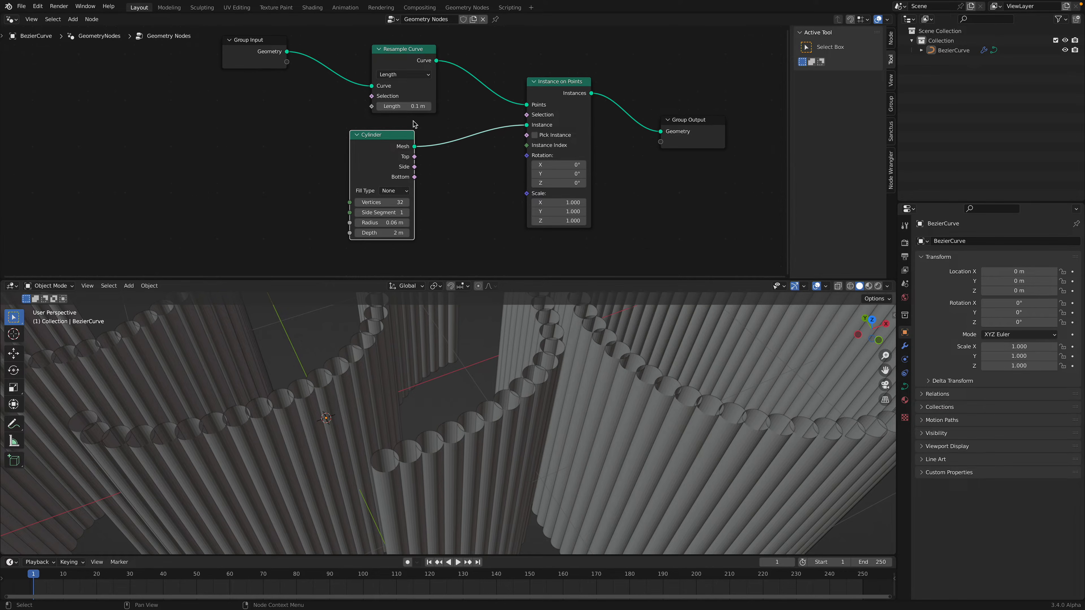
pyautogui.moveTo(406, 109); pyautogui.dragTo(439, 108)
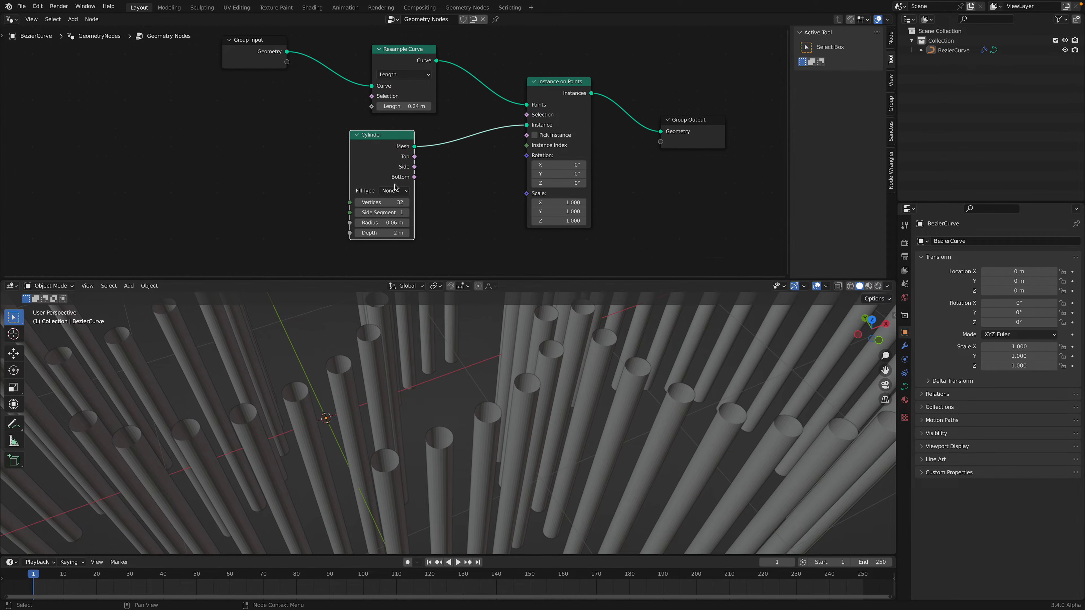
pyautogui.moveTo(382, 222)
pyautogui.mouseDown()
pyautogui.moveTo(410, 222)
pyautogui.moveTo(390, 222)
pyautogui.mouseUp()
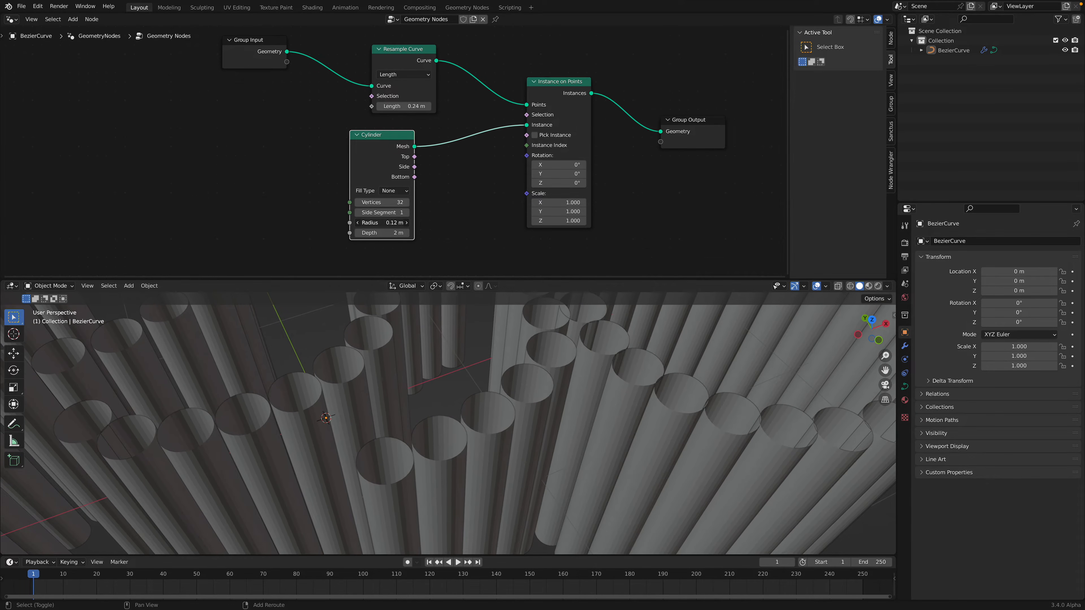
pyautogui.scroll(-5, 478, 419)
pyautogui.hotkey('ctrl', 's')
# Step: Enlarge the 3D viewport to give the cylinders more room and save the file
pyautogui.moveTo(476, 437); pyautogui.dragTo(551, 287, button='middle')
pyautogui.moveTo(553, 276); pyautogui.dragTo(541, 227)
pyautogui.moveTo(541, 242); pyautogui.dragTo(529, 335, button='middle')
pyautogui.hotkey('ctrl', 's')
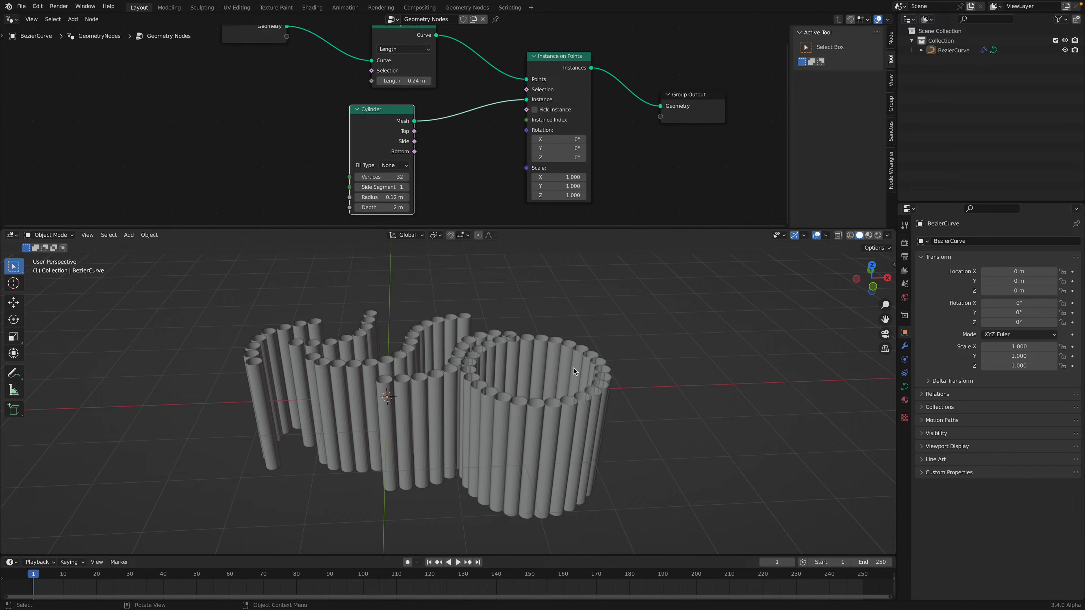
pyautogui.moveTo(511, 368); pyautogui.dragTo(550, 421, button='middle')
pyautogui.scroll(-3, 592, 182)
# Step: Space Instance on Points and Group Output farther away from the Resample Curve and Cylinder nodes
pyautogui.moveTo(591, 181); pyautogui.dragTo(508, 181, button='middle')
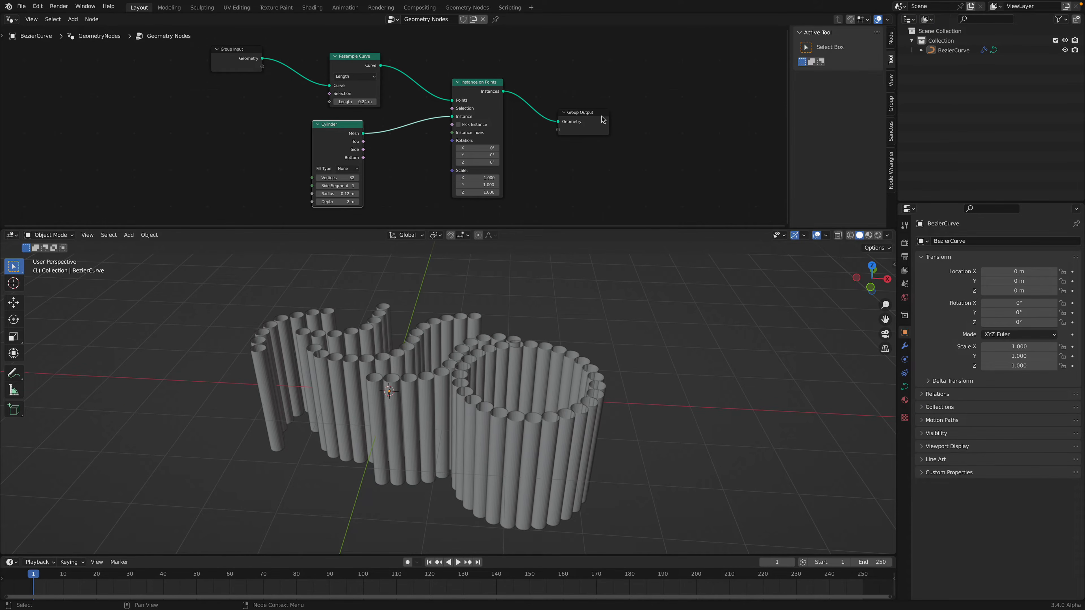
pyautogui.moveTo(601, 112); pyautogui.dragTo(749, 88)
pyautogui.moveTo(485, 82); pyautogui.dragTo(569, 60)
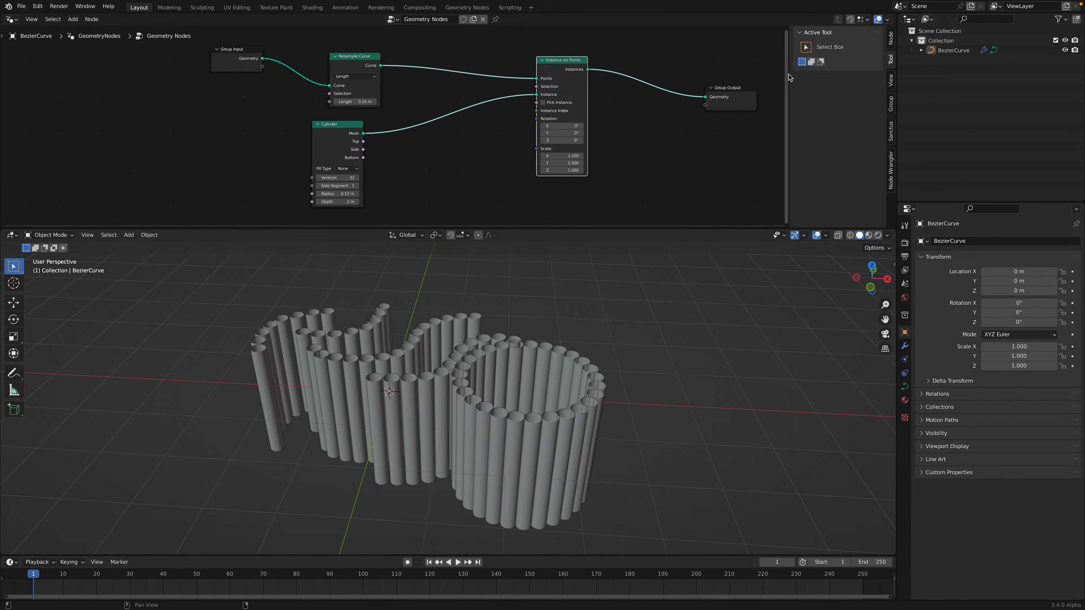
# Step: Hide the node editor's sidebar and enlarge the node editor area
pyautogui.moveTo(787, 75); pyautogui.dragTo(818, 85)
pyautogui.press('n')
pyautogui.moveTo(668, 226); pyautogui.dragTo(672, 356)
pyautogui.moveTo(650, 226); pyautogui.dragTo(569, 240, button='middle')
pyautogui.scroll(5, 569, 240)
# Step: Try the Pick Instance option on the Instance on Points node and switch it off again
pyautogui.click(553, 160)
pyautogui.click(553, 161)
pyautogui.click(559, 164)
pyautogui.click(559, 163)
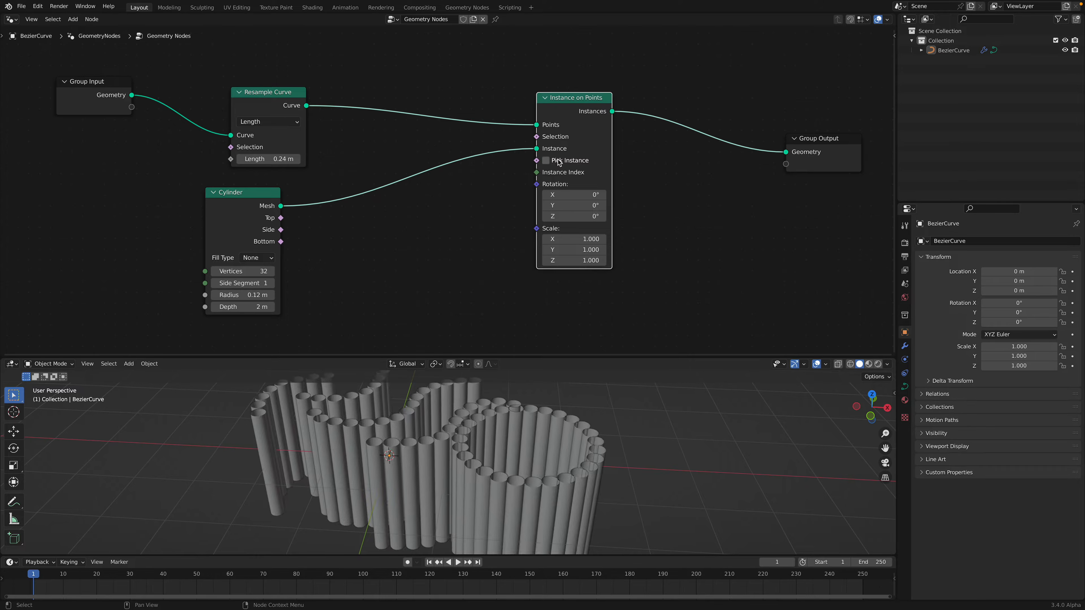
pyautogui.scroll(-2, 557, 159)
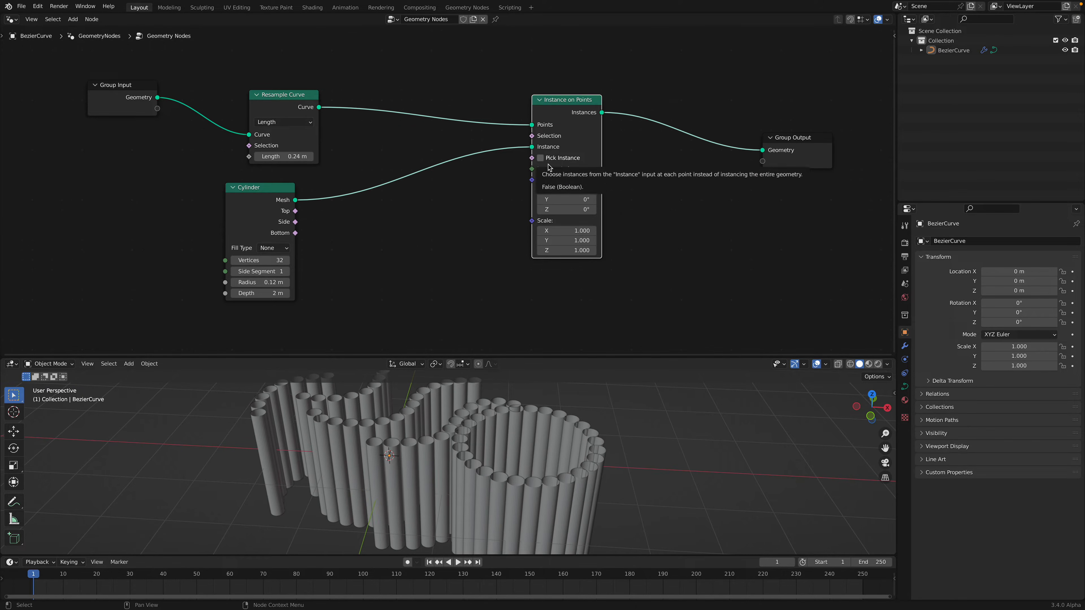
pyautogui.moveTo(566, 119); pyautogui.dragTo(585, 99)
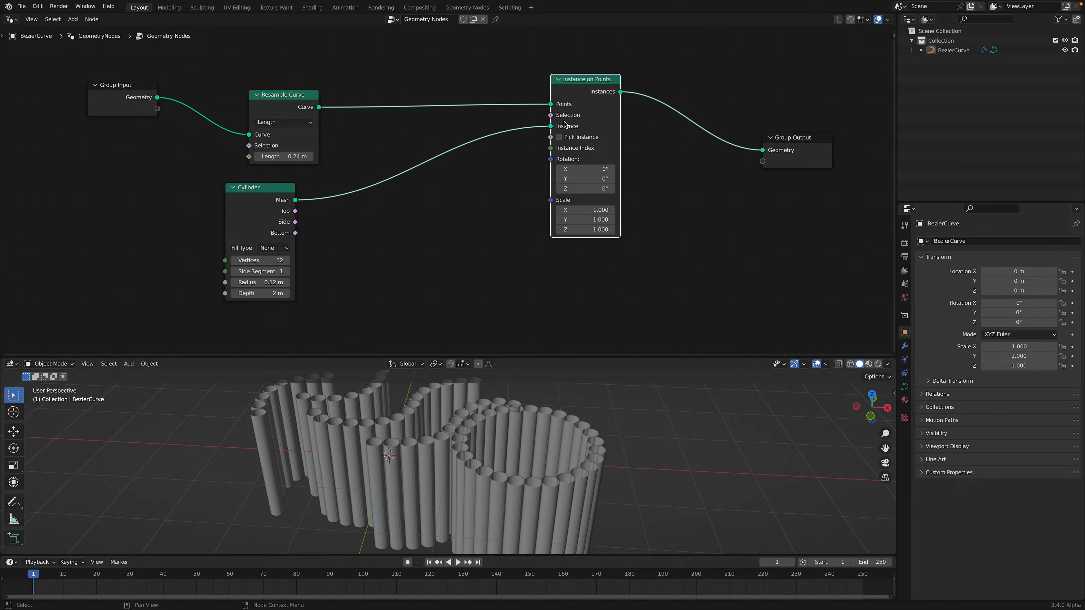
pyautogui.click(559, 137)
pyautogui.click(559, 136)
pyautogui.moveTo(550, 116); pyautogui.dragTo(519, 110)
# Step: Reposition the Instance on Points, Resample Curve, Group Input and Cylinder nodes, and save the file
pyautogui.moveTo(591, 81); pyautogui.dragTo(602, 89)
pyautogui.click(297, 93)
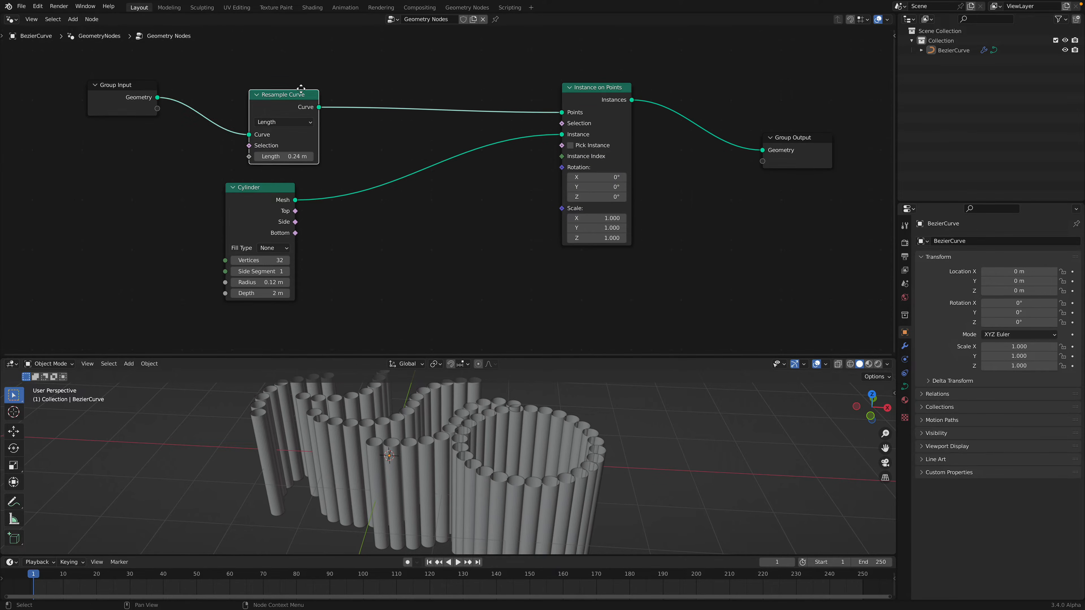
pyautogui.moveTo(297, 93); pyautogui.dragTo(336, 68)
pyautogui.moveTo(135, 83); pyautogui.dragTo(185, 80)
pyautogui.moveTo(310, 90); pyautogui.dragTo(293, 72, button='middle')
pyautogui.moveTo(262, 168); pyautogui.dragTo(258, 175)
pyautogui.moveTo(350, 216); pyautogui.dragTo(348, 191, button='middle')
pyautogui.hotkey('ctrl', 's')
pyautogui.click(378, 189)
pyautogui.hotkey('shift', 'a')
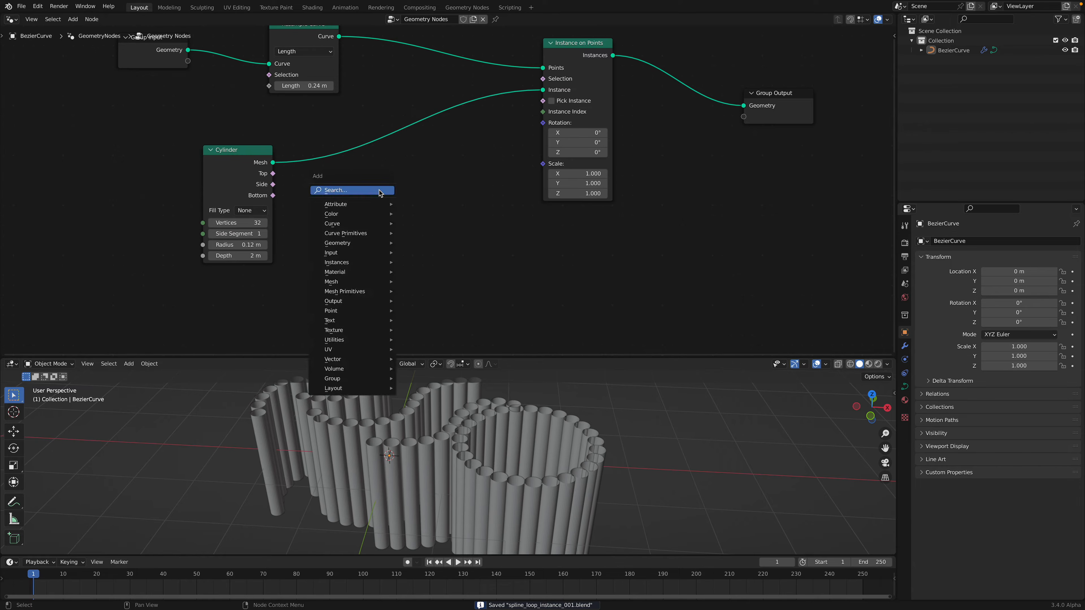
pyautogui.click(379, 189)
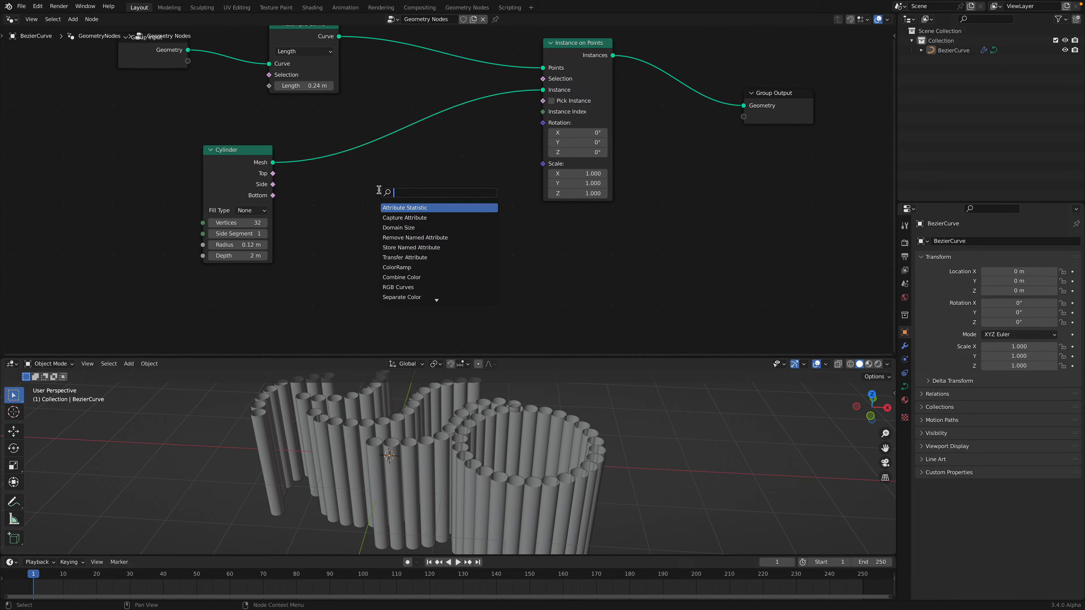
pyautogui.write('scale')
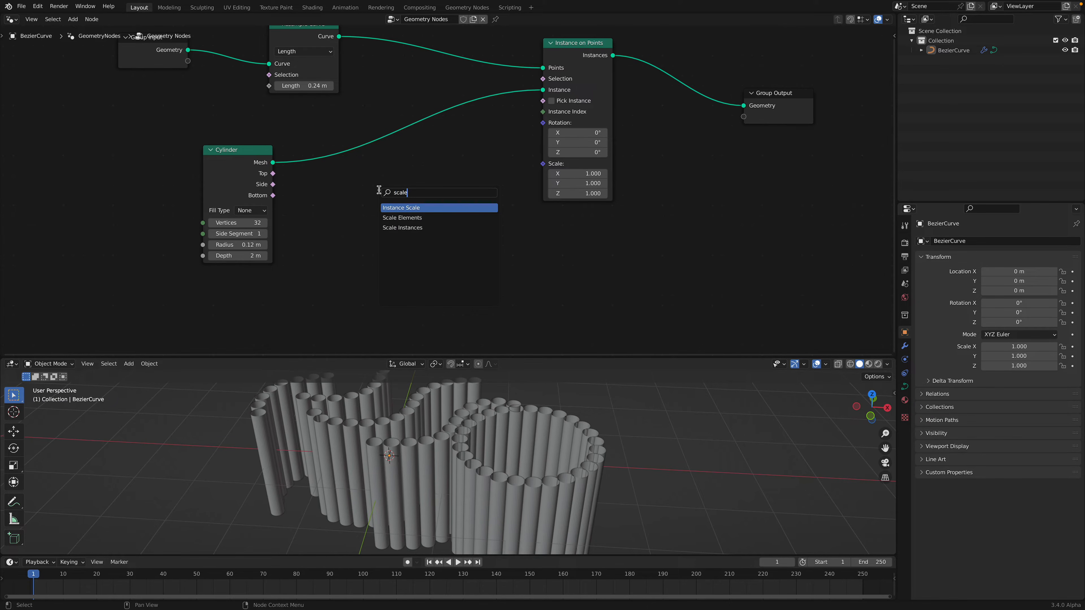
pyautogui.press('Return')
pyautogui.press('Escape')
# Step: Insert a Scale Instances node between Instance on Points and Group Output, and save the file
pyautogui.hotkey('shift', 'a')
pyautogui.write('scale i')
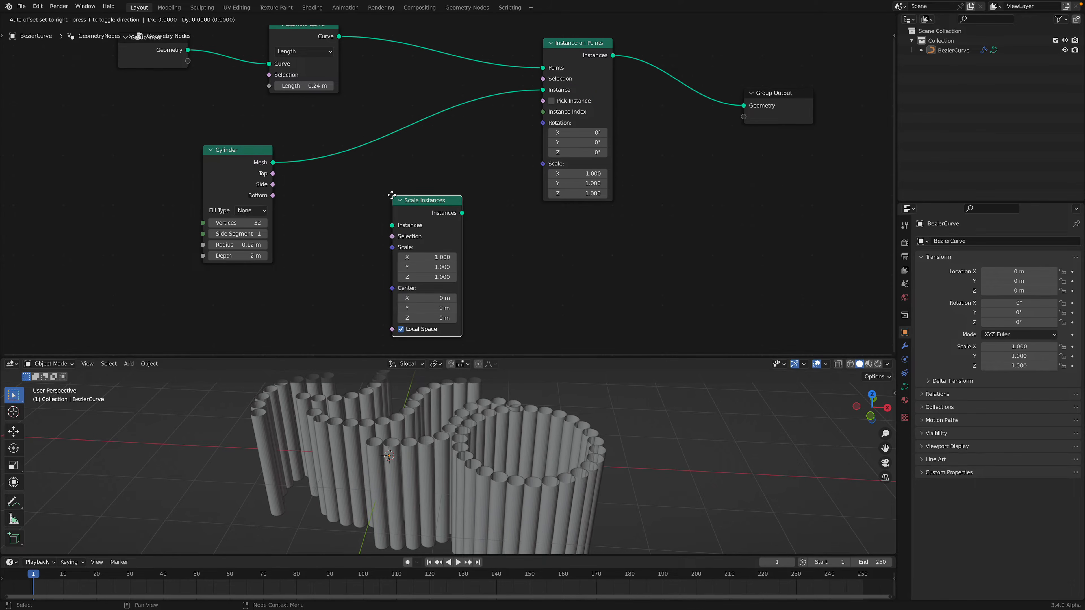
pyautogui.click(660, 73)
pyautogui.moveTo(781, 95); pyautogui.dragTo(798, 105)
pyautogui.moveTo(704, 78); pyautogui.dragTo(727, 94)
pyautogui.moveTo(666, 147); pyautogui.dragTo(663, 111, button='middle')
pyautogui.moveTo(558, 174); pyautogui.dragTo(541, 235, button='middle')
pyautogui.hotkey('ctrl', 's')
# Step: Add a Combine XYZ node with X, Y and Z at 1 and connect its vector to the Scale Instances scale
pyautogui.hotkey('shift', 'a')
pyautogui.write('s')
pyautogui.write('comb')
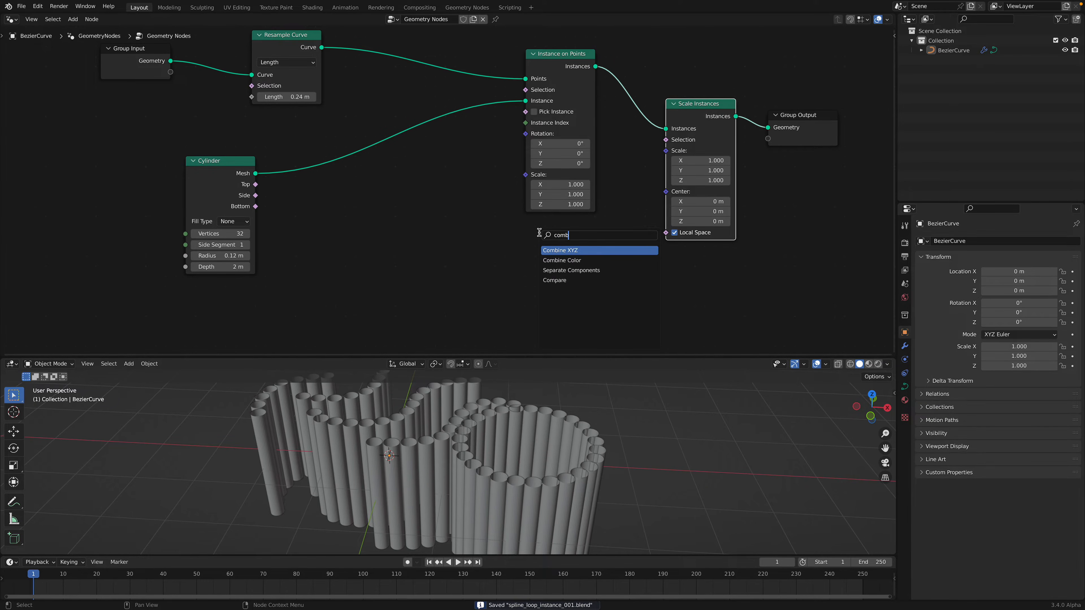
pyautogui.press('Return')
pyautogui.click(539, 232)
pyautogui.moveTo(609, 249); pyautogui.dragTo(664, 192)
pyautogui.moveTo(666, 150); pyautogui.dragTo(666, 150)
pyautogui.moveTo(579, 262); pyautogui.dragTo(579, 284)
pyautogui.write('1')
pyautogui.press('Return')
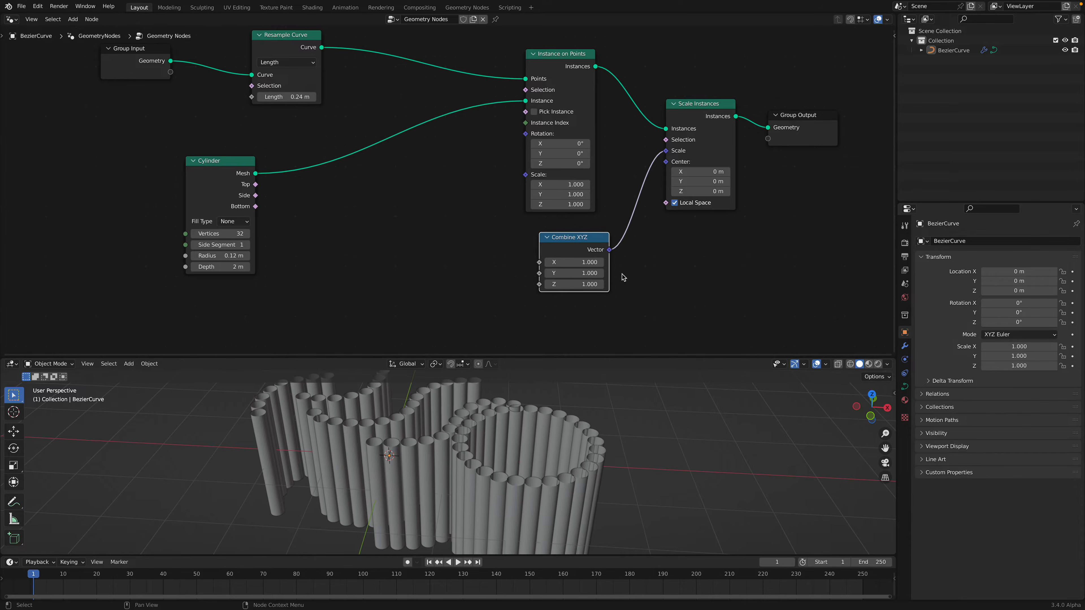
# Step: Duplicate the Combine XYZ node and connect the copy's vector to the Scale input of Instance on Points
pyautogui.moveTo(622, 276); pyautogui.dragTo(629, 254, button='middle')
pyautogui.moveTo(575, 217); pyautogui.dragTo(612, 224)
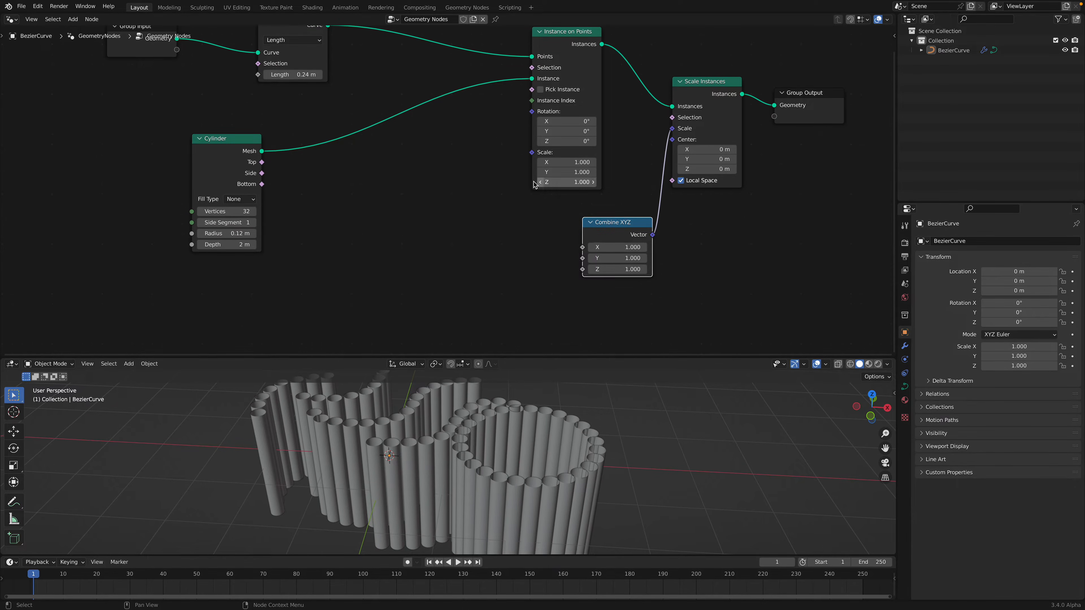
pyautogui.hotkey('shift', 'd')
pyautogui.click(475, 196)
pyautogui.moveTo(509, 200); pyautogui.dragTo(531, 152)
# Step: Add a Random Value node with Min 0.060 and connect it to Z of the Combine XYZ feeding Instance on Points
pyautogui.scroll(-1, 402, 205)
pyautogui.hotkey('shift', 'a')
pyautogui.write('random')
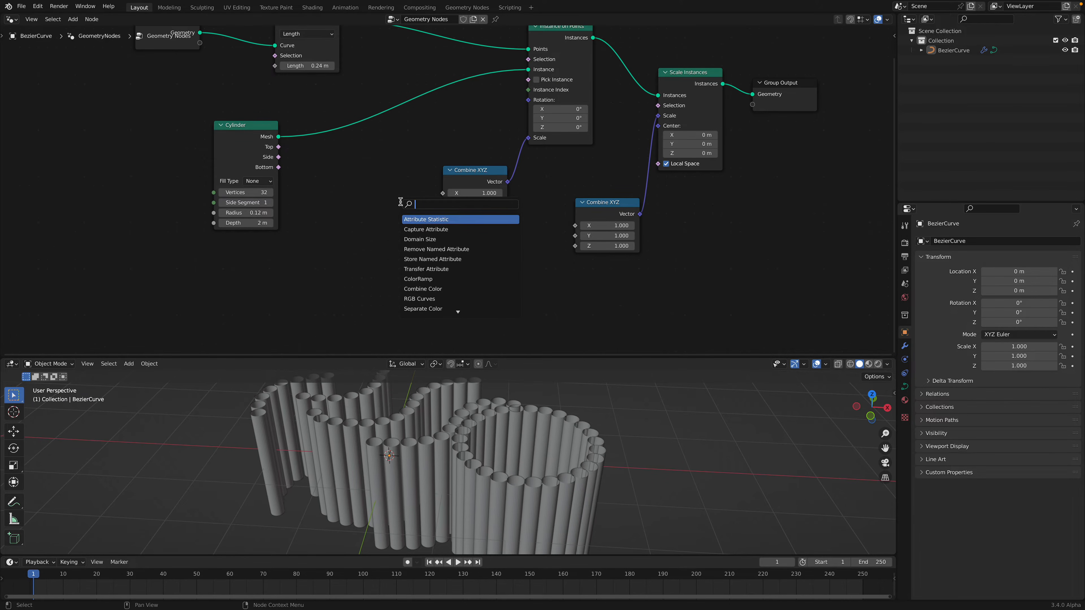
pyautogui.press('Return')
pyautogui.click(351, 199)
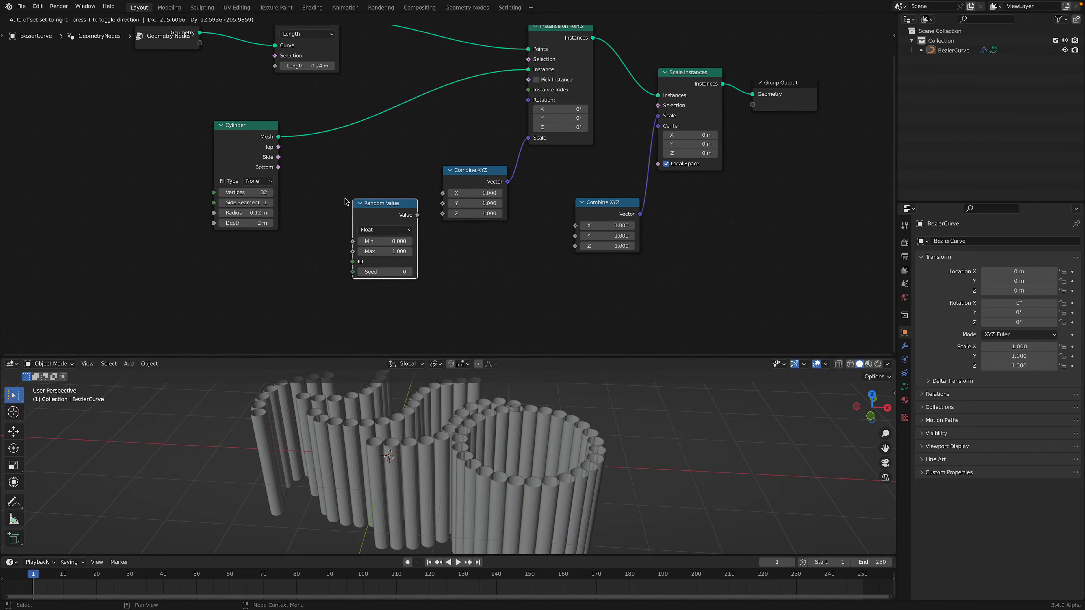
pyautogui.moveTo(417, 214); pyautogui.dragTo(444, 214)
pyautogui.keyDown('shift'); pyautogui.moveTo(392, 241); pyautogui.dragTo(454, 227); pyautogui.keyUp('shift')
# Step: Delete the Scale Instances node, connect Instance on Points directly to Group Output, and save the file
pyautogui.moveTo(607, 202); pyautogui.dragTo(602, 203)
pyautogui.click(692, 80)
pyautogui.press('x')
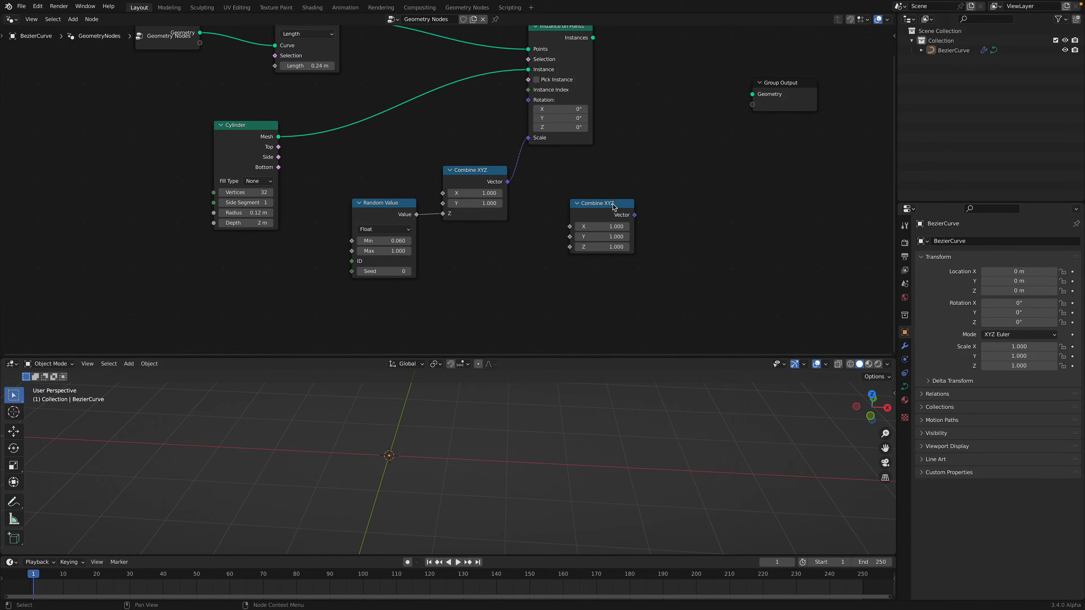
pyautogui.moveTo(593, 38); pyautogui.dragTo(723, 91)
pyautogui.moveTo(639, 75); pyautogui.dragTo(656, 109, button='middle')
pyautogui.moveTo(595, 63); pyautogui.dragTo(618, 65)
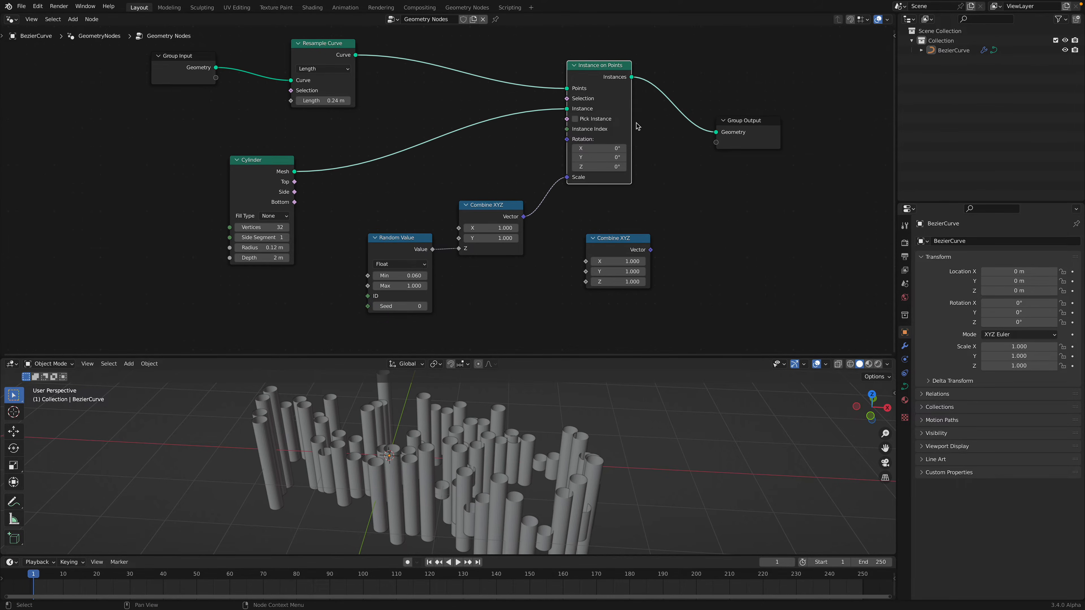
pyautogui.moveTo(637, 126); pyautogui.dragTo(653, 106, button='middle')
pyautogui.hotkey('ctrl', 's')
# Step: Set the Random Value node's seed to 316 to vary the cylinder heights
pyautogui.moveTo(410, 285); pyautogui.dragTo(453, 285)
pyautogui.moveTo(504, 415)
pyautogui.mouseDown(button='middle')
pyautogui.moveTo(571, 442)
pyautogui.moveTo(519, 417)
pyautogui.mouseUp(button='middle')
pyautogui.moveTo(414, 285); pyautogui.dragTo(463, 285)
pyautogui.moveTo(519, 420); pyautogui.dragTo(395, 448, button='middle')
# Step: Rearrange the Random Value, both Combine XYZ, Instance on Points and Group Output nodes with more spacing
pyautogui.moveTo(414, 218); pyautogui.dragTo(439, 250)
pyautogui.moveTo(510, 188); pyautogui.dragTo(528, 212)
pyautogui.moveTo(648, 220); pyautogui.dragTo(667, 220)
pyautogui.moveTo(615, 45); pyautogui.dragTo(635, 45)
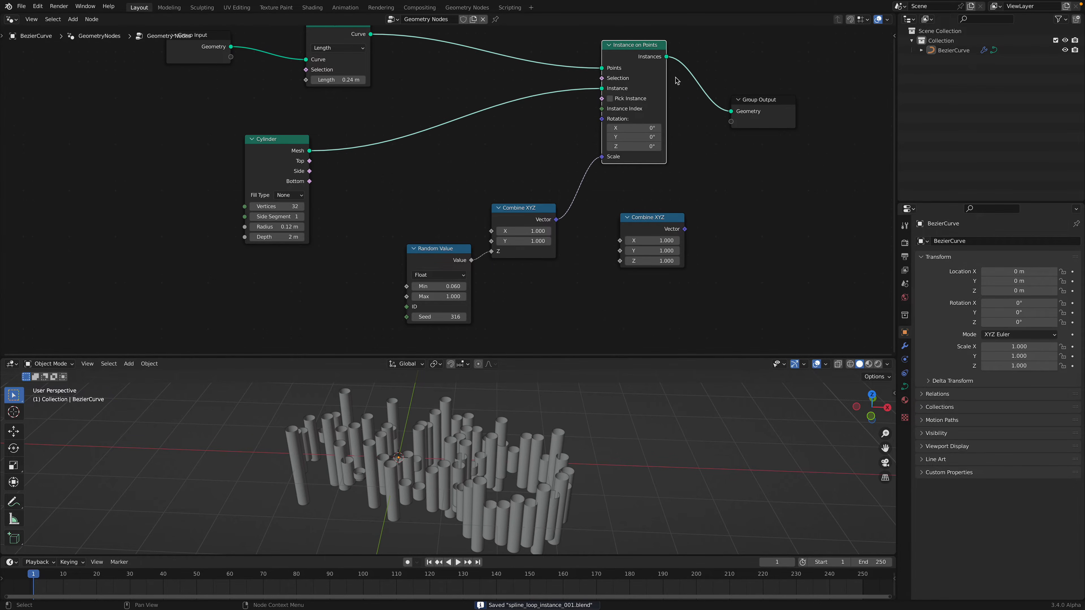
pyautogui.moveTo(764, 101); pyautogui.dragTo(790, 100)
# Step: Try Pick Instance on Instance on Points, switch it off again, and shift the unconnected Combine XYZ node aside
pyautogui.scroll(1, 633, 98)
pyautogui.click(645, 96)
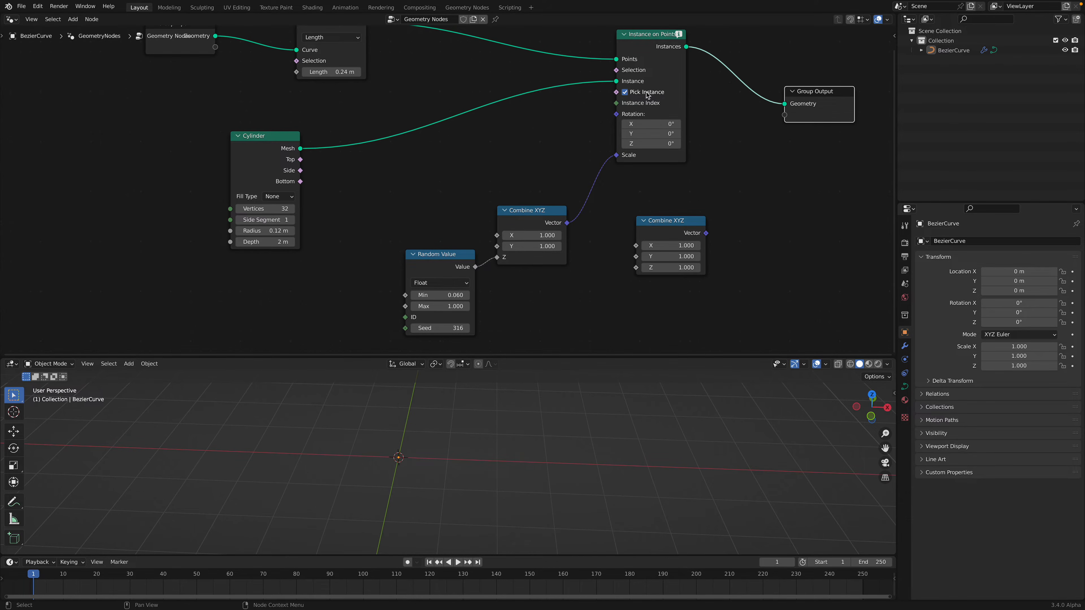
pyautogui.click(648, 95)
pyautogui.hotkey('ctrl', 's')
pyautogui.moveTo(708, 221); pyautogui.dragTo(735, 222)
pyautogui.click(624, 91)
pyautogui.click(624, 92)
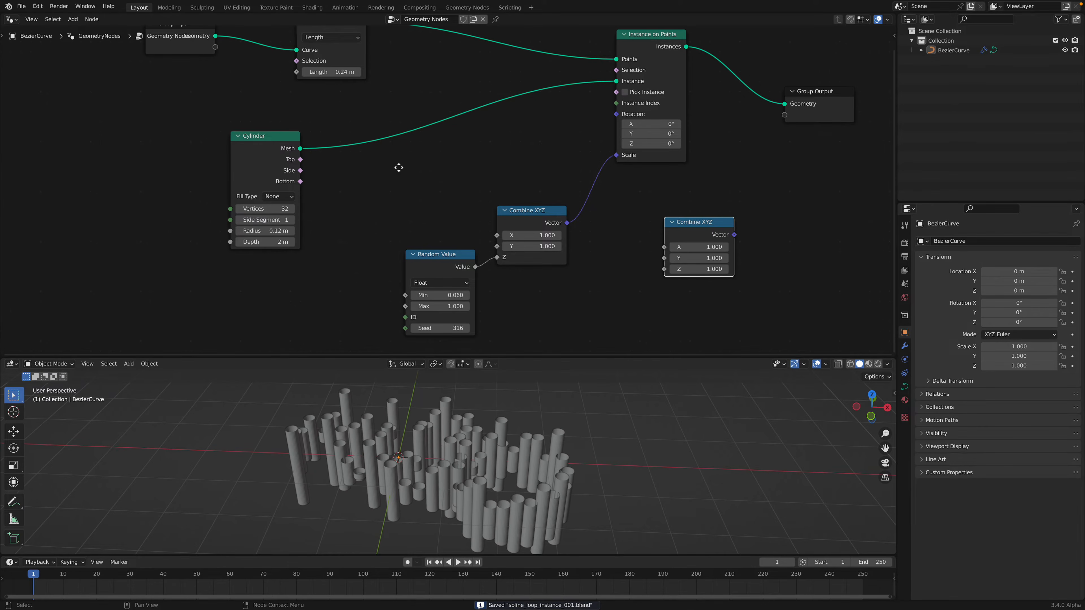
# Step: Insert a Geometry to Instance node between Cylinder and Instance on Points, moving the Cylinder node away from it
pyautogui.hotkey('shift', 'a')
pyautogui.write('geomet')
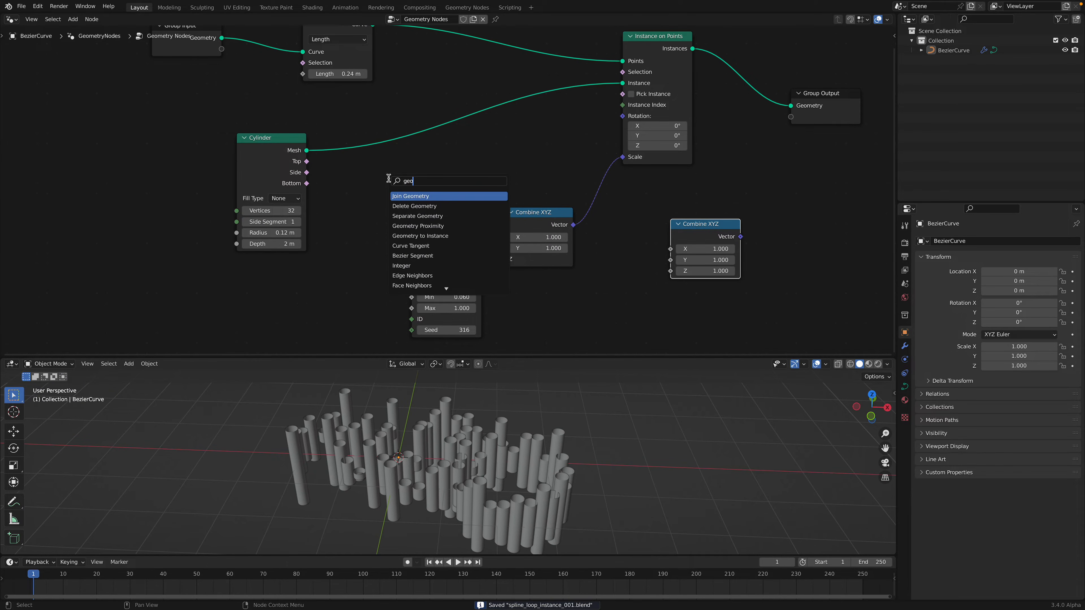
pyautogui.press('Down')
pyautogui.press('Down')
pyautogui.press('Down')
pyautogui.press('Down')
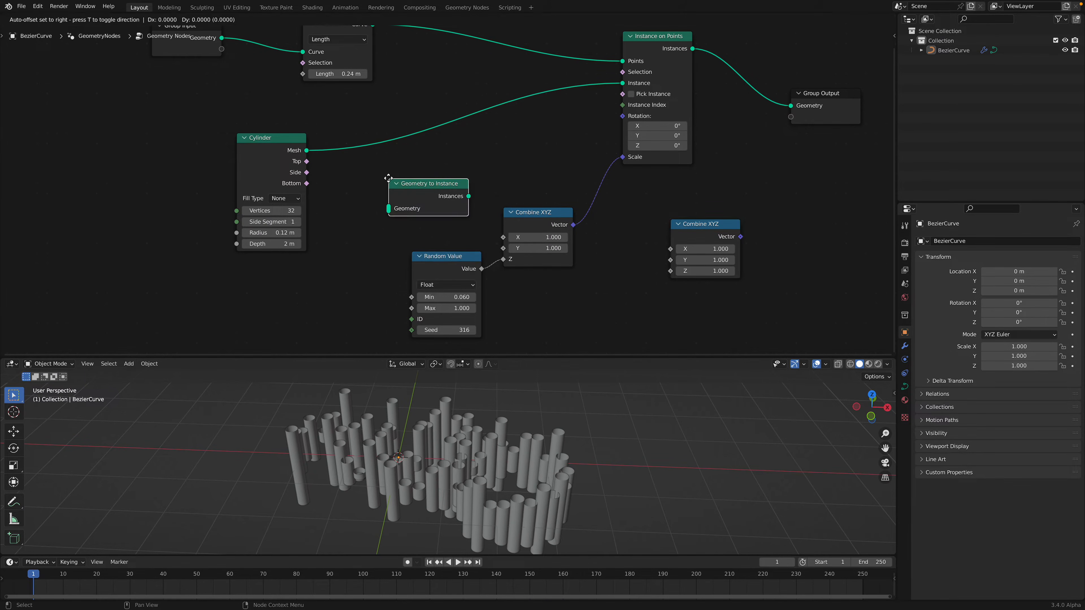
pyautogui.press('Return')
pyautogui.click(291, 146)
pyautogui.moveTo(276, 192); pyautogui.dragTo(224, 174)
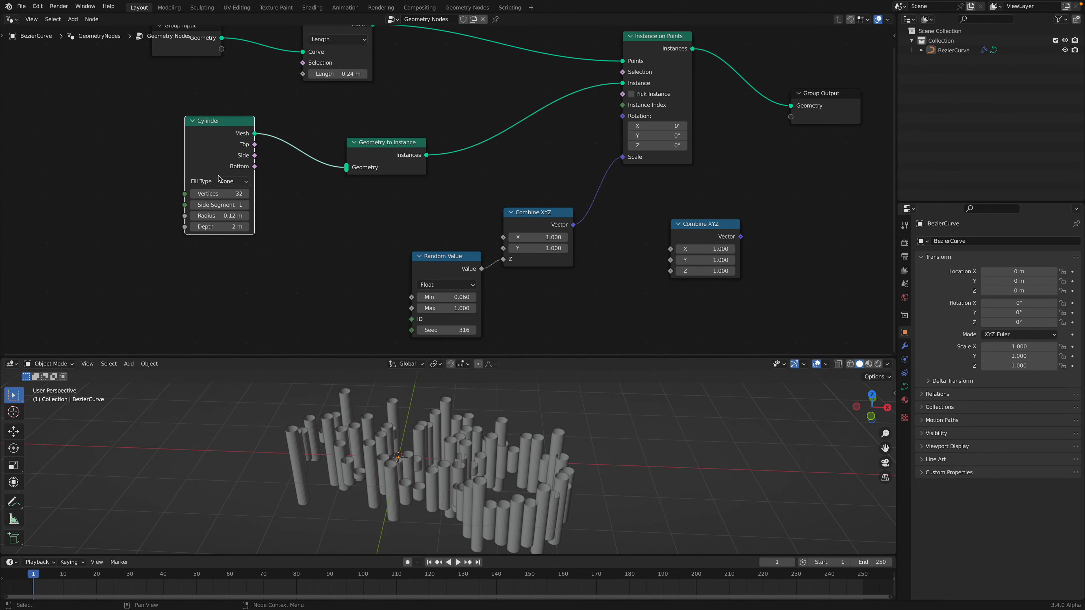
# Step: Add an Ico Sphere node and connect its Mesh output to the Geometry to Instance input
pyautogui.hotkey('shift', 'a')
pyautogui.write('ico')
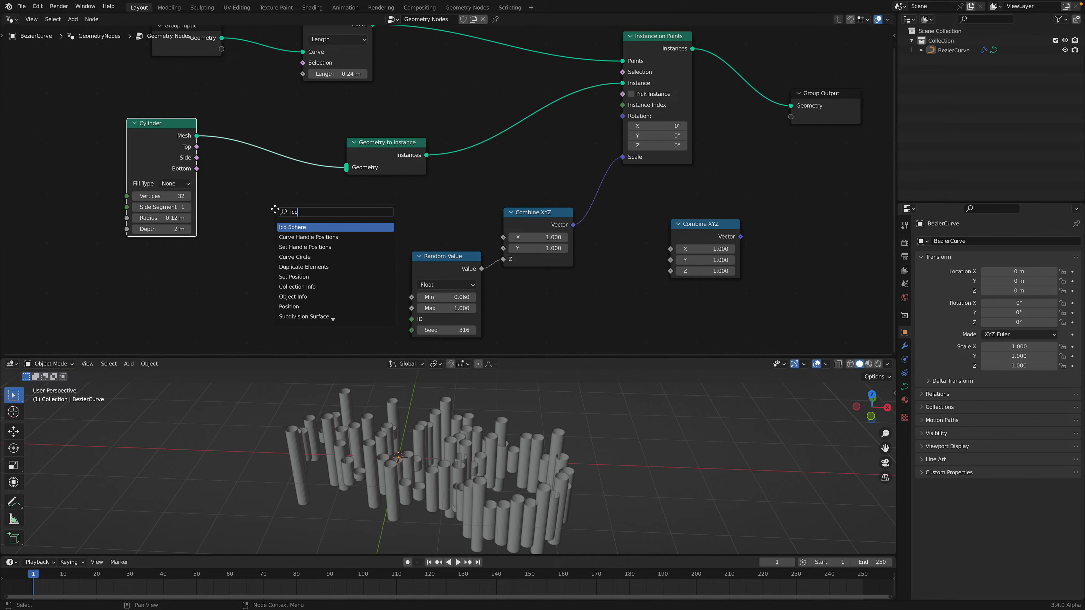
pyautogui.press('Return')
pyautogui.click(281, 215)
pyautogui.moveTo(300, 218); pyautogui.dragTo(346, 168)
# Step: Enable Pick Instance on Instance on Points, set the Ico Sphere radius to 0.32 m, and save the file
pyautogui.click(631, 94)
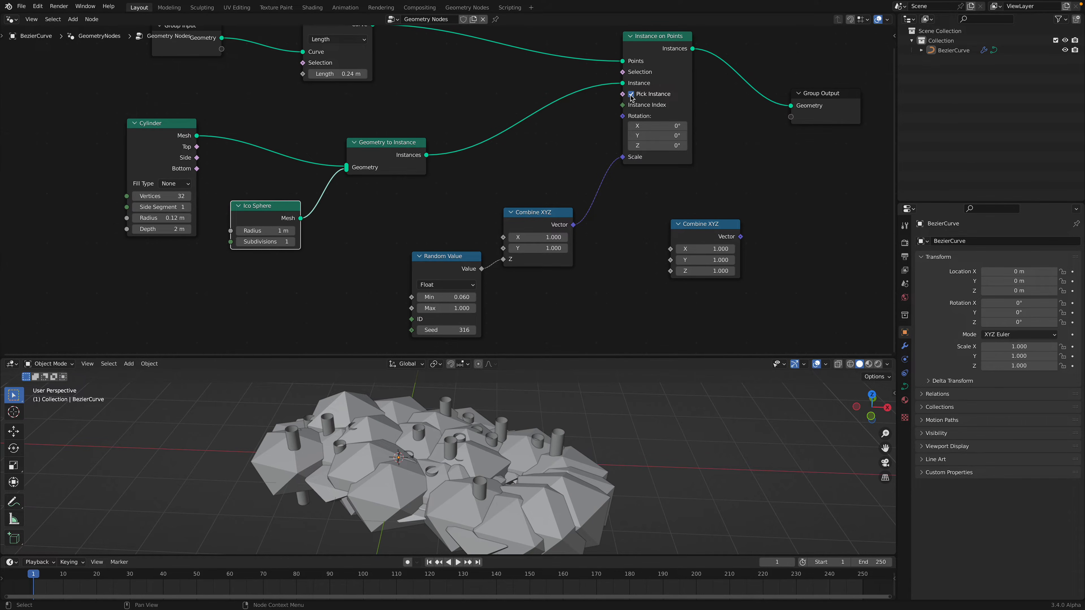
pyautogui.moveTo(268, 234); pyautogui.dragTo(248, 234)
pyautogui.moveTo(478, 419); pyautogui.dragTo(498, 472, button='middle')
pyautogui.hotkey('ctrl', 's')
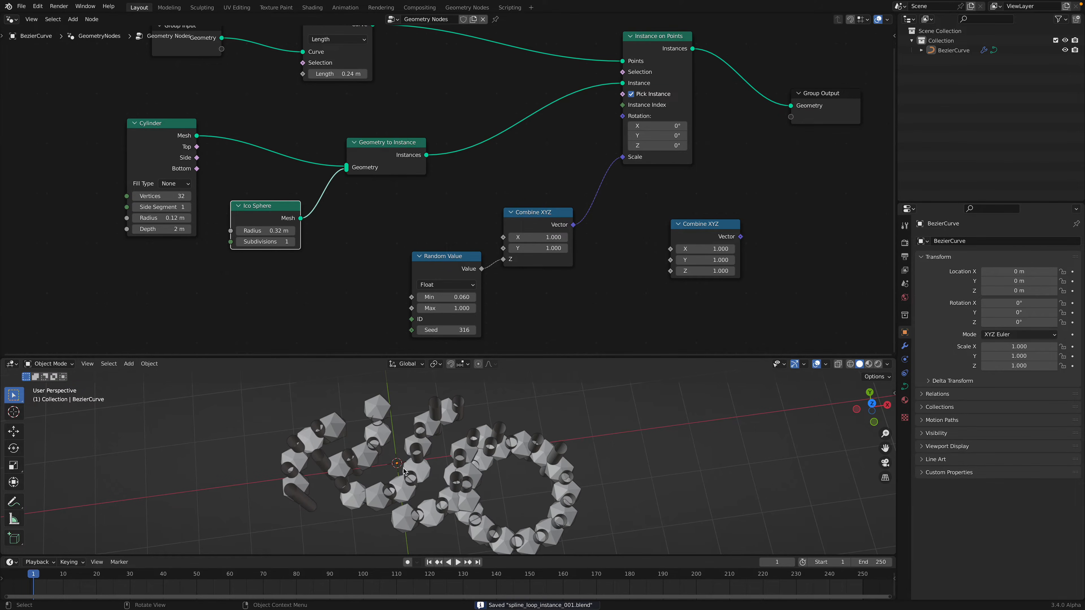
# Step: Select the BezierCurve object in the 3D viewport to highlight its instanced cylinders and ico spheres
pyautogui.click(874, 403)
pyautogui.moveTo(632, 460); pyautogui.dragTo(634, 428, button='middle')
pyautogui.moveTo(295, 473)
pyautogui.mouseDown(button='middle')
pyautogui.moveTo(297, 464)
pyautogui.moveTo(362, 463)
pyautogui.moveTo(305, 454)
pyautogui.mouseUp(button='middle')
pyautogui.click(297, 461)
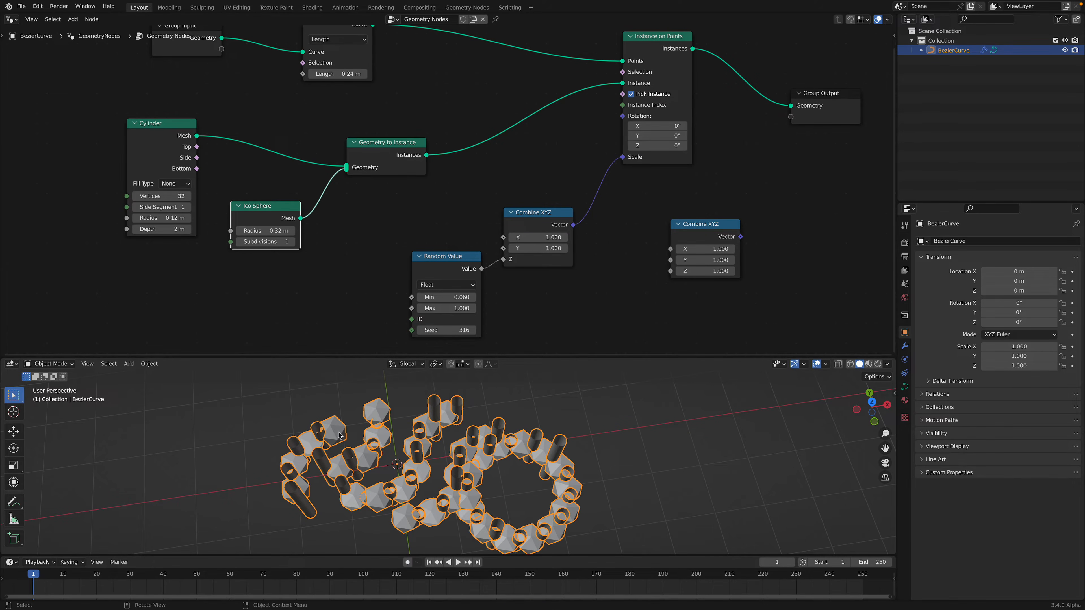
# Step: Nudge the Ico Sphere, Geometry to Instance and connected Combine XYZ nodes into a tidier layout and save the file
pyautogui.moveTo(265, 208); pyautogui.dragTo(242, 203)
pyautogui.moveTo(364, 156); pyautogui.dragTo(363, 161)
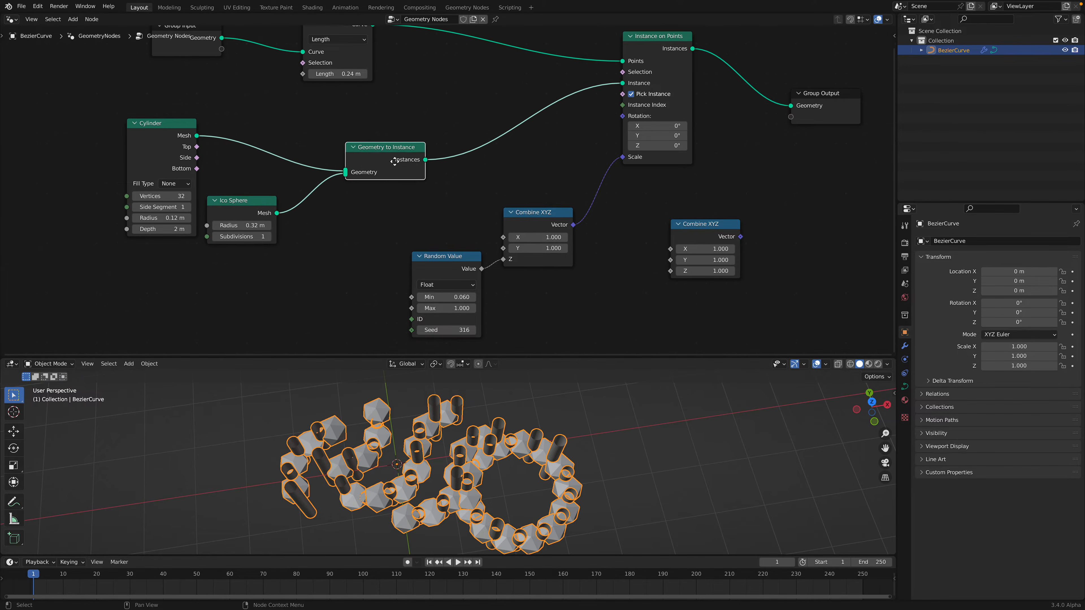
pyautogui.moveTo(427, 141); pyautogui.dragTo(406, 161, button='middle')
pyautogui.hotkey('ctrl', 's')
pyautogui.moveTo(533, 235); pyautogui.dragTo(538, 242)
pyautogui.moveTo(554, 177); pyautogui.dragTo(560, 160, button='middle')
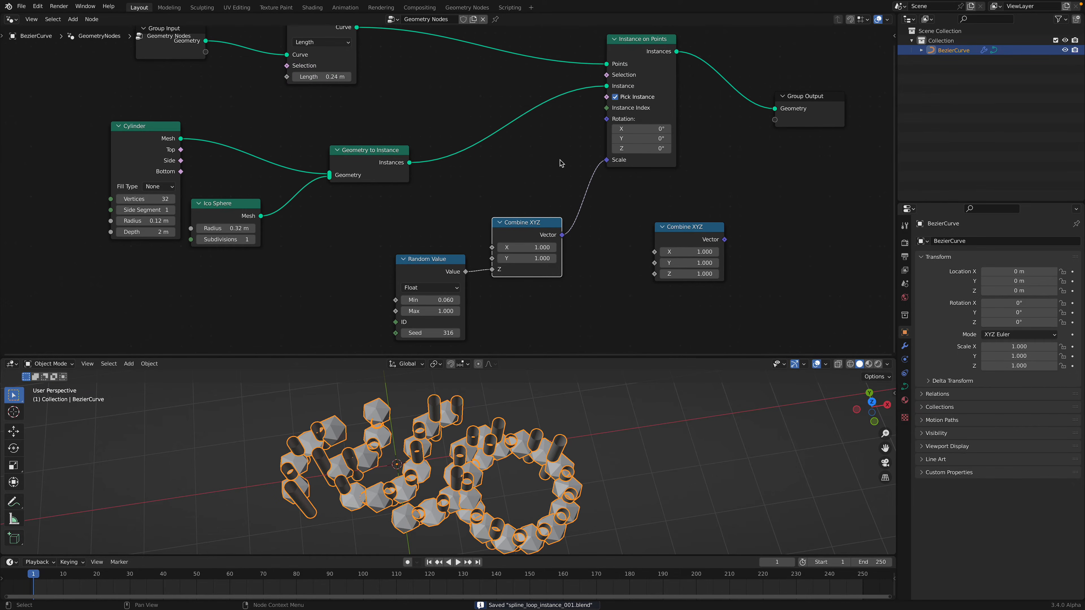
# Step: Spread out the Resample Curve, Group Input, Combine XYZ and Geometry to Instance nodes to make room, and save the file
pyautogui.moveTo(431, 171); pyautogui.dragTo(394, 210, button='middle')
pyautogui.moveTo(360, 208); pyautogui.dragTo(353, 212)
pyautogui.moveTo(409, 169); pyautogui.dragTo(415, 184, button='middle')
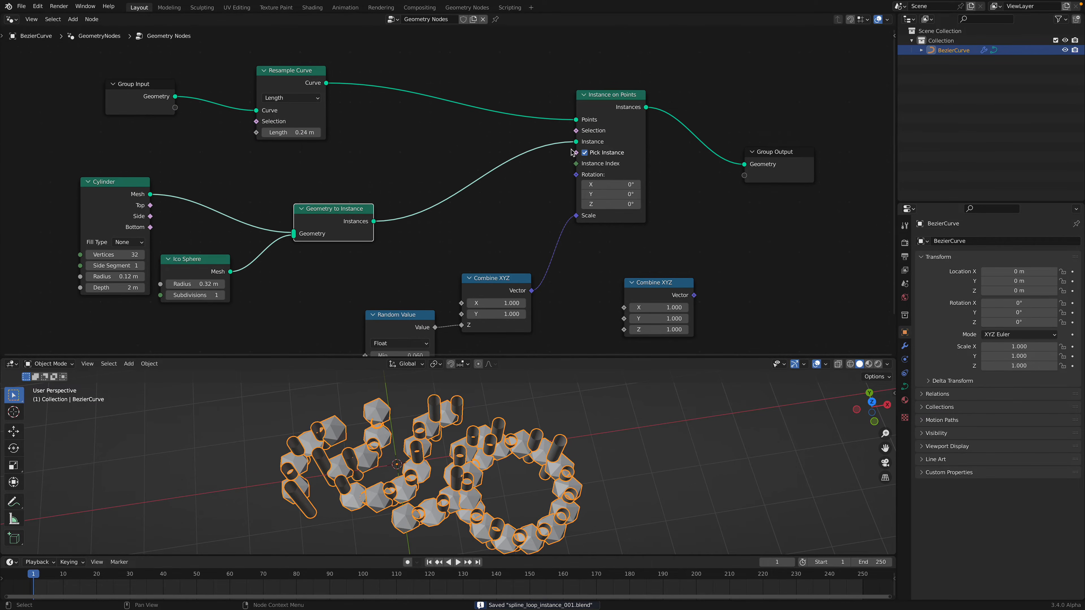
pyautogui.moveTo(308, 70); pyautogui.dragTo(307, 57)
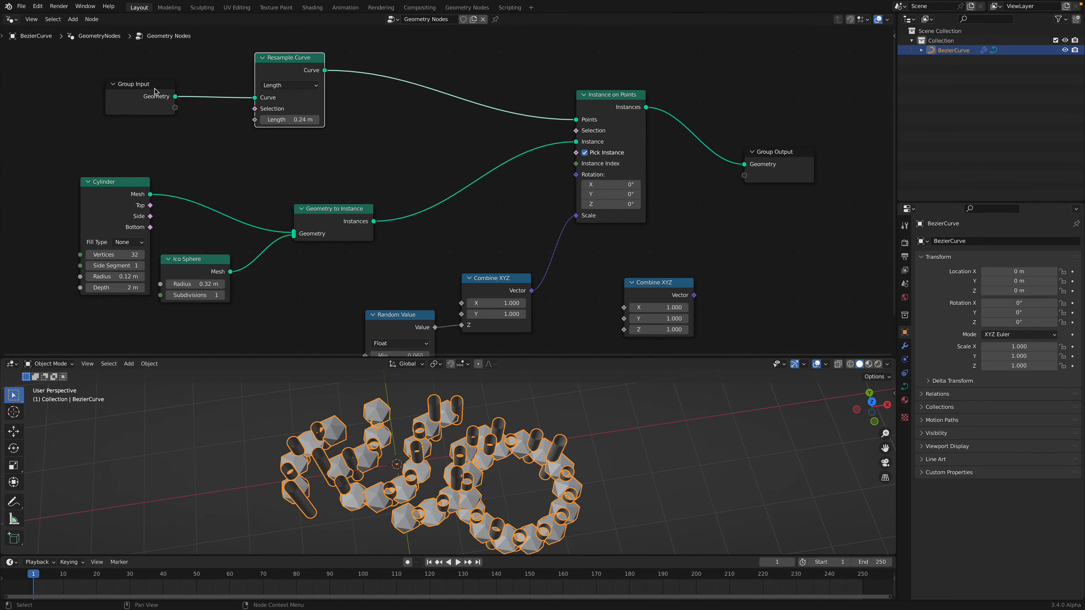
pyautogui.moveTo(153, 86); pyautogui.dragTo(199, 64)
pyautogui.moveTo(292, 55); pyautogui.dragTo(305, 53)
pyautogui.moveTo(512, 278); pyautogui.dragTo(528, 288)
pyautogui.moveTo(472, 321); pyautogui.dragTo(486, 253, button='middle')
pyautogui.moveTo(434, 480); pyautogui.dragTo(427, 451, button='middle')
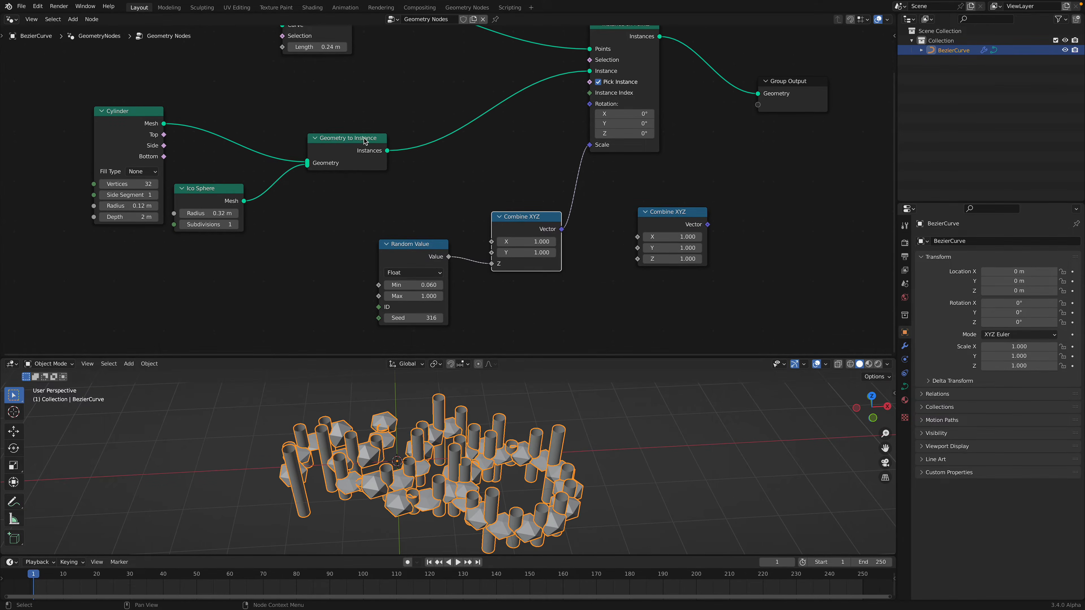
pyautogui.moveTo(363, 138); pyautogui.dragTo(346, 106)
pyautogui.moveTo(431, 152); pyautogui.dragTo(436, 165, button='middle')
pyautogui.hotkey('ctrl', 's')
# Step: Add an Index node and connect it to the Instance Index input of Instance on Points
pyautogui.hotkey('shift', 'a')
pyautogui.press('s')
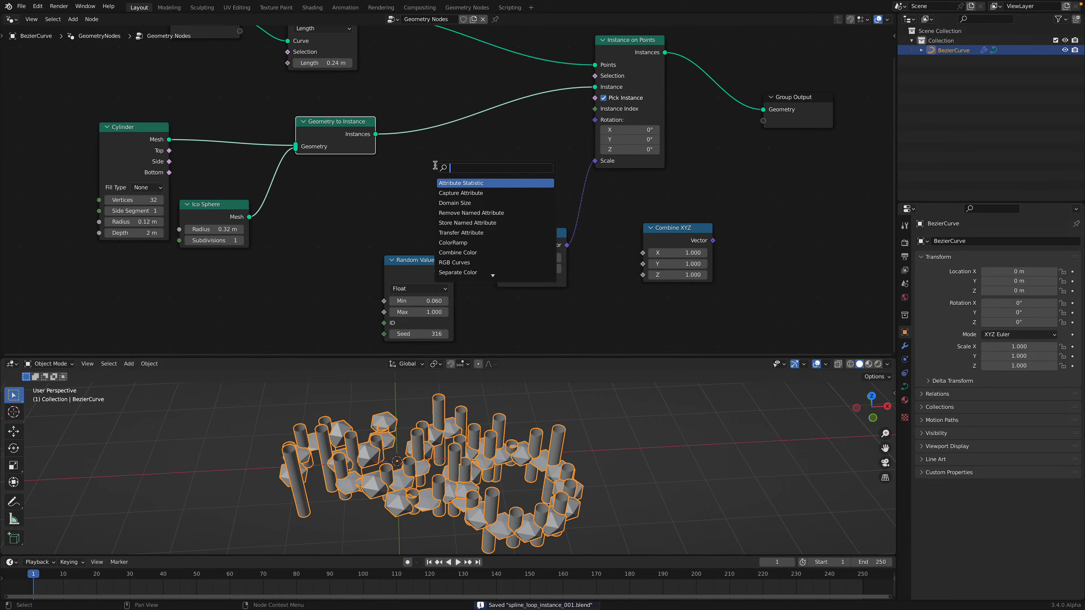
pyautogui.write('index')
pyautogui.press('Return')
pyautogui.click(436, 165)
pyautogui.moveTo(505, 183); pyautogui.dragTo(543, 139)
pyautogui.moveTo(594, 111); pyautogui.dragTo(594, 110)
pyautogui.moveTo(488, 176); pyautogui.dragTo(461, 168)
# Step: Move the Resample Curve and Group Input nodes closer to the Instance on Points node
pyautogui.moveTo(559, 130); pyautogui.dragTo(535, 206, button='middle')
pyautogui.scroll(-1, 511, 192)
pyautogui.moveTo(335, 89); pyautogui.dragTo(440, 66)
pyautogui.moveTo(216, 94); pyautogui.dragTo(282, 73)
pyautogui.moveTo(363, 100); pyautogui.dragTo(360, 97, button='middle')
pyautogui.moveTo(472, 143); pyautogui.dragTo(460, 134, button='middle')
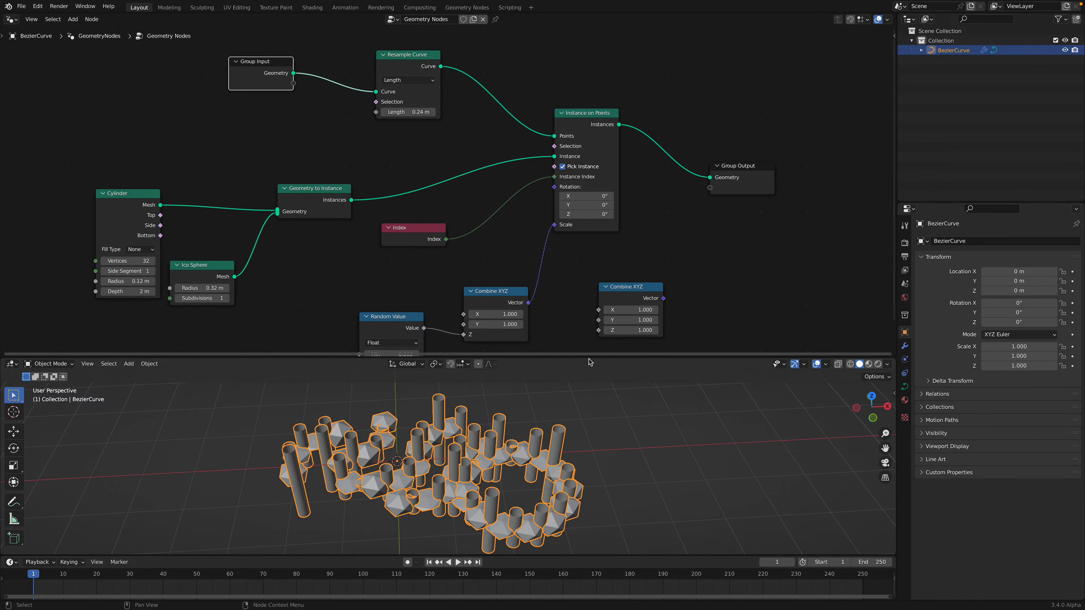
# Step: Enlarge the node editor area slightly and examine the alternating instances from another angle
pyautogui.moveTo(590, 358); pyautogui.dragTo(590, 370)
pyautogui.moveTo(572, 344); pyautogui.dragTo(579, 356, button='middle')
pyautogui.moveTo(412, 473); pyautogui.dragTo(437, 474, button='middle')
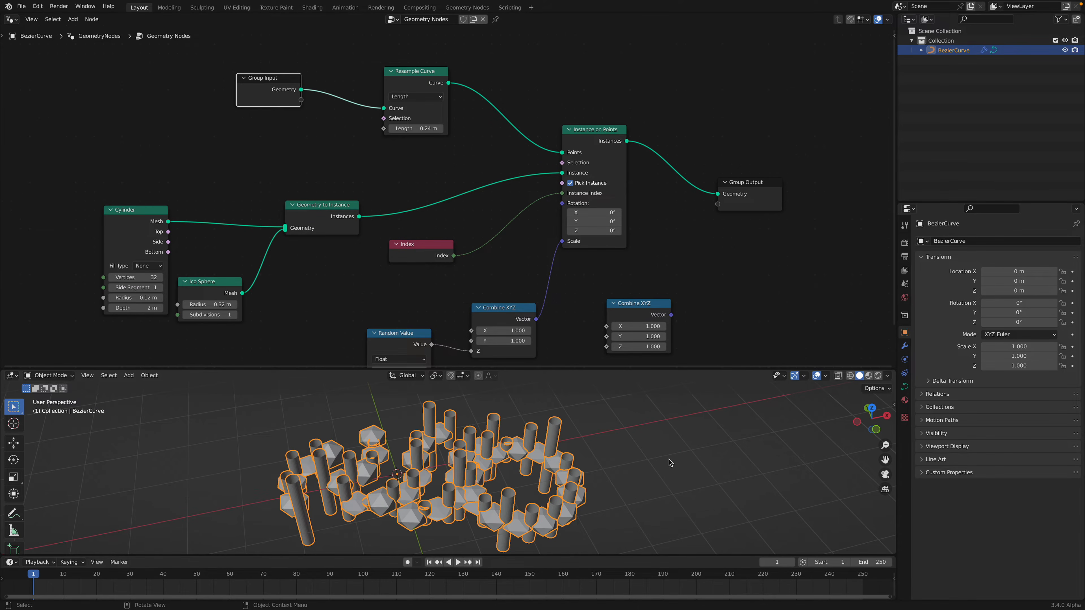
pyautogui.moveTo(502, 455); pyautogui.dragTo(488, 441, button='middle')
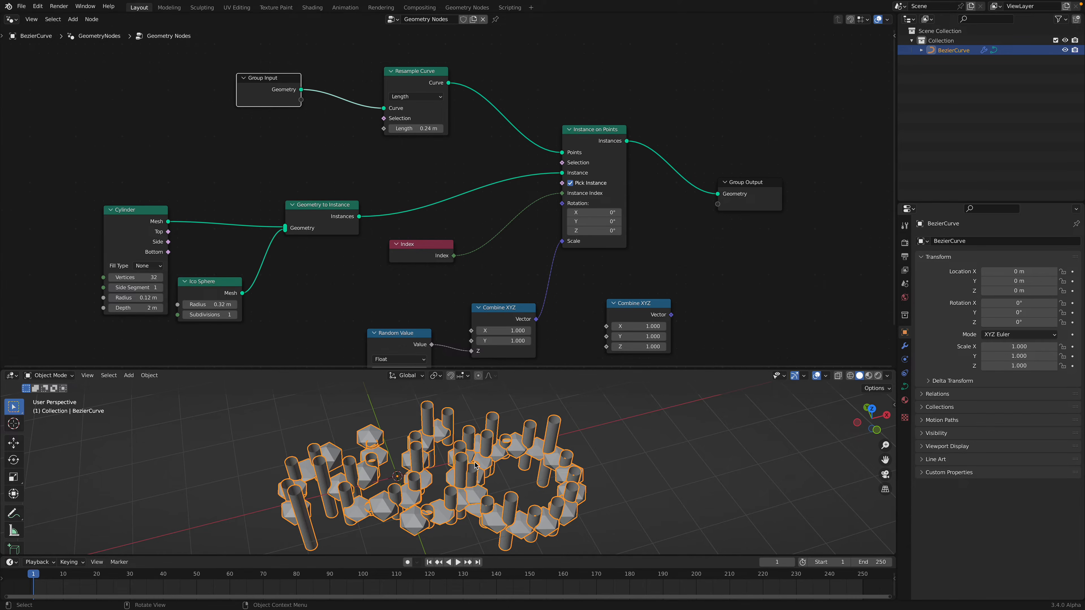
# Step: Reposition the Group Input, Resample Curve, Instance on Points, Geometry to Instance and Index nodes to free space beside Index
pyautogui.moveTo(290, 81); pyautogui.dragTo(320, 78)
pyautogui.moveTo(420, 99); pyautogui.dragTo(422, 98)
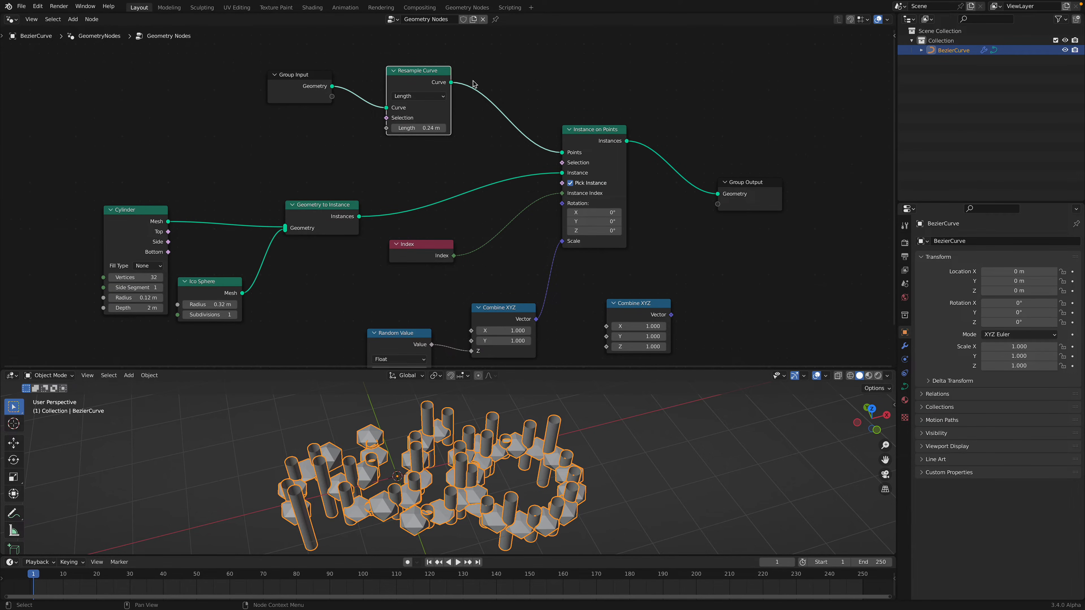
pyautogui.moveTo(606, 140); pyautogui.dragTo(608, 130)
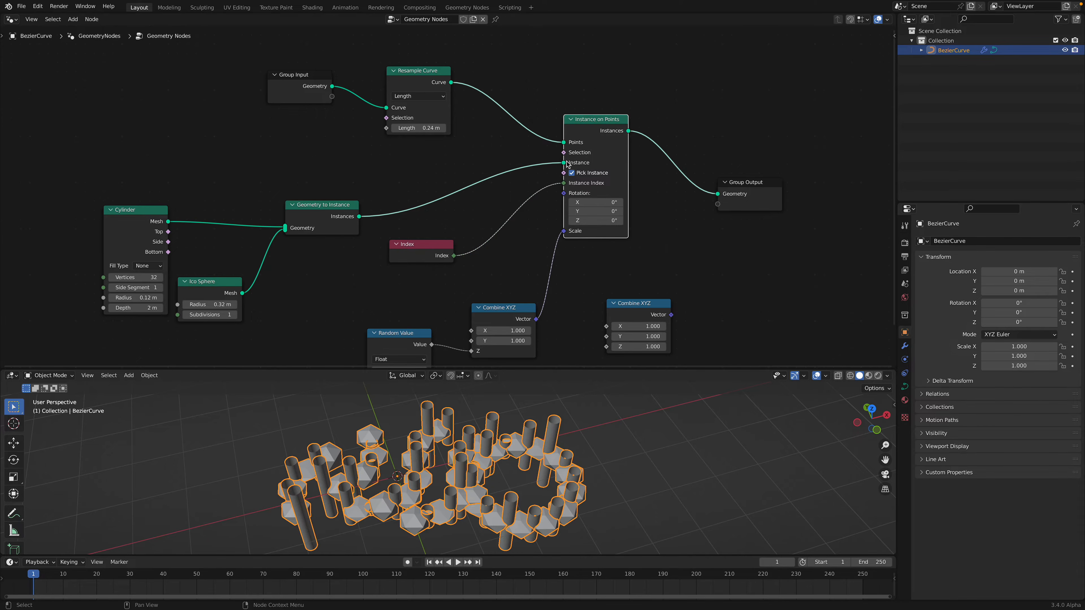
pyautogui.moveTo(573, 160); pyautogui.dragTo(580, 140, button='middle')
pyautogui.moveTo(352, 187); pyautogui.dragTo(350, 174)
pyautogui.moveTo(438, 224); pyautogui.dragTo(428, 222)
pyautogui.moveTo(420, 89); pyautogui.dragTo(422, 89)
pyautogui.moveTo(436, 222); pyautogui.dragTo(419, 222)
pyautogui.moveTo(456, 217); pyautogui.dragTo(454, 206, button='middle')
# Step: Insert an Add math node on the link between Index and Instance Index, and save the file
pyautogui.hotkey('shift', 'a')
pyautogui.click(481, 189)
pyautogui.write('add')
pyautogui.press('Return')
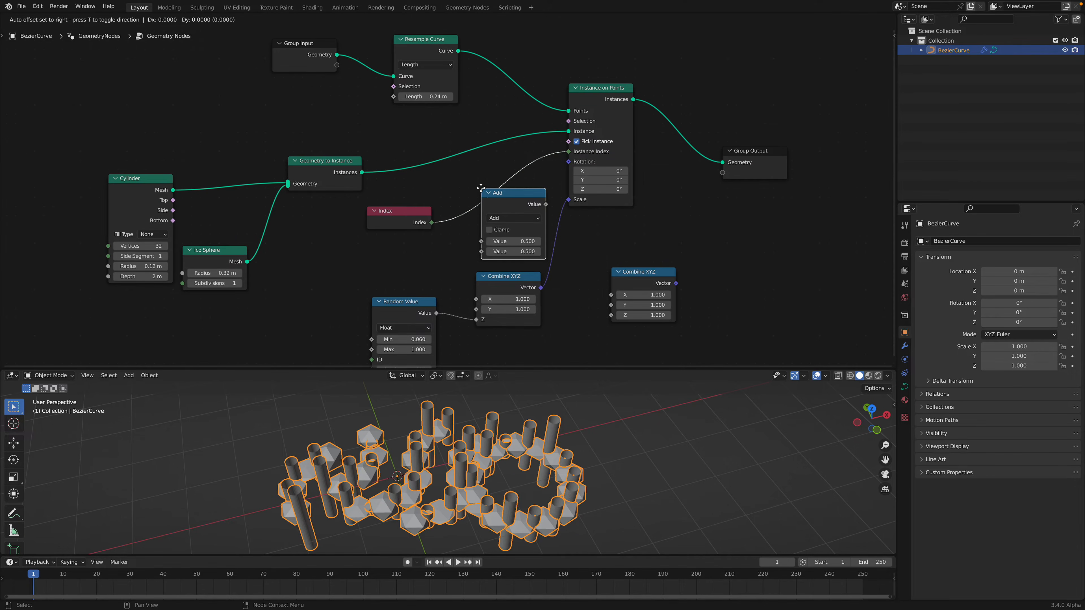
pyautogui.click(467, 177)
pyautogui.moveTo(465, 160); pyautogui.dragTo(465, 134, button='middle')
pyautogui.hotkey('ctrl', 's')
# Step: Set the Add node's second value to 18.100 and adjust the positions of the Add and Index nodes
pyautogui.moveTo(501, 215)
pyautogui.mouseDown()
pyautogui.moveTo(526, 214)
pyautogui.moveTo(500, 215)
pyautogui.mouseUp()
pyautogui.moveTo(490, 157); pyautogui.dragTo(488, 163)
pyautogui.moveTo(447, 181); pyautogui.dragTo(457, 166, button='middle')
pyautogui.moveTo(418, 170); pyautogui.dragTo(414, 155)
# Step: Add a Scene Time node below the Index node and save the file
pyautogui.moveTo(379, 221); pyautogui.dragTo(382, 194, button='middle')
pyautogui.hotkey('shift', 'a')
pyautogui.write('s')
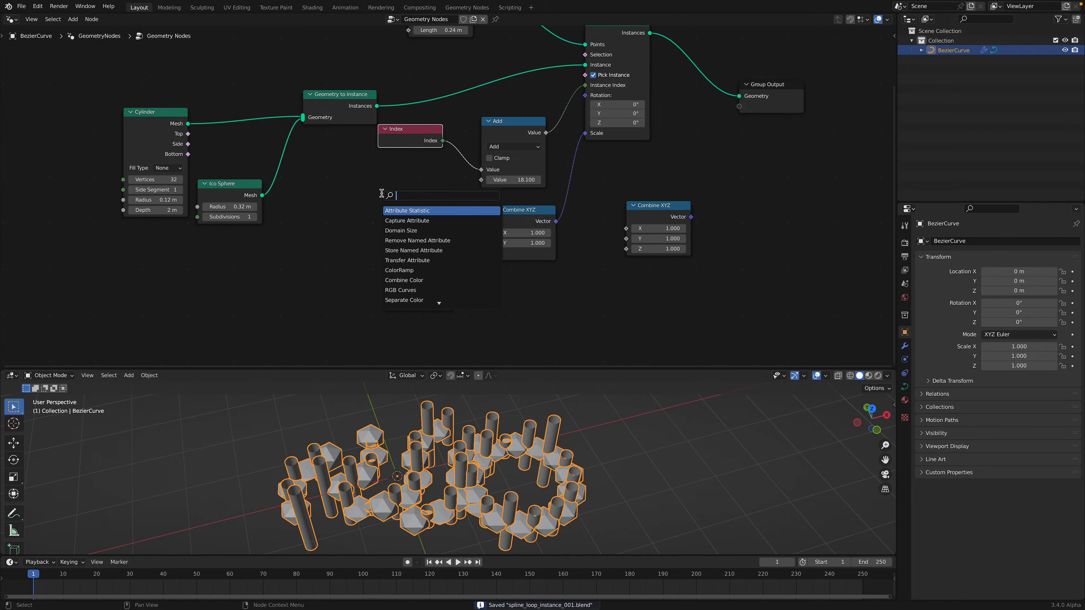
pyautogui.write('scene time')
pyautogui.press('Return')
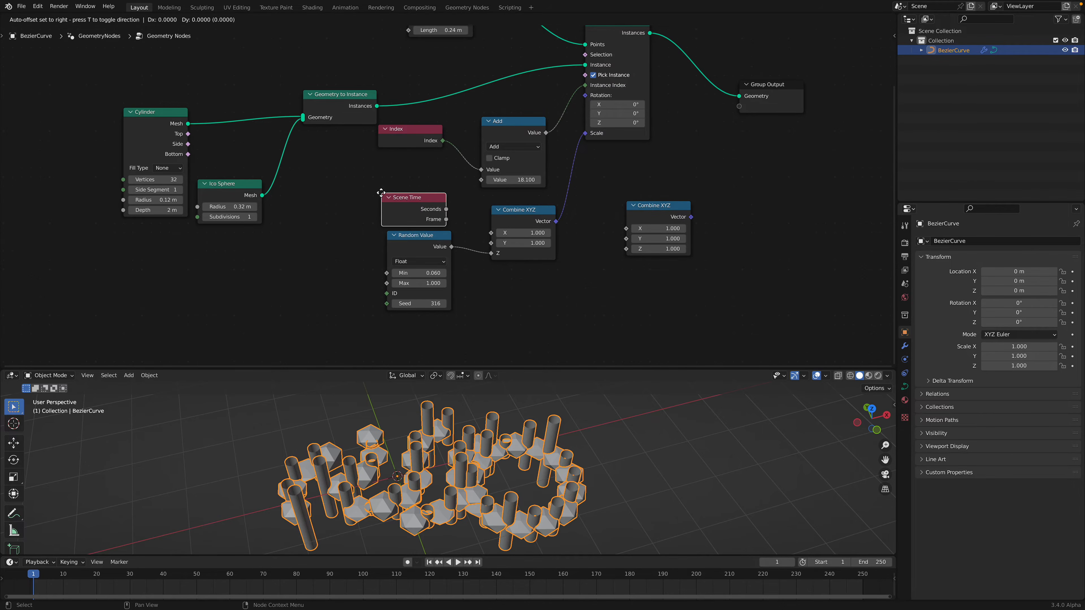
pyautogui.click(302, 167)
pyautogui.hotkey('ctrl', 's')
# Step: Connect Scene Time's Frame output to the Add node's second value, preview the animation, and save the file
pyautogui.scroll(2, 381, 210)
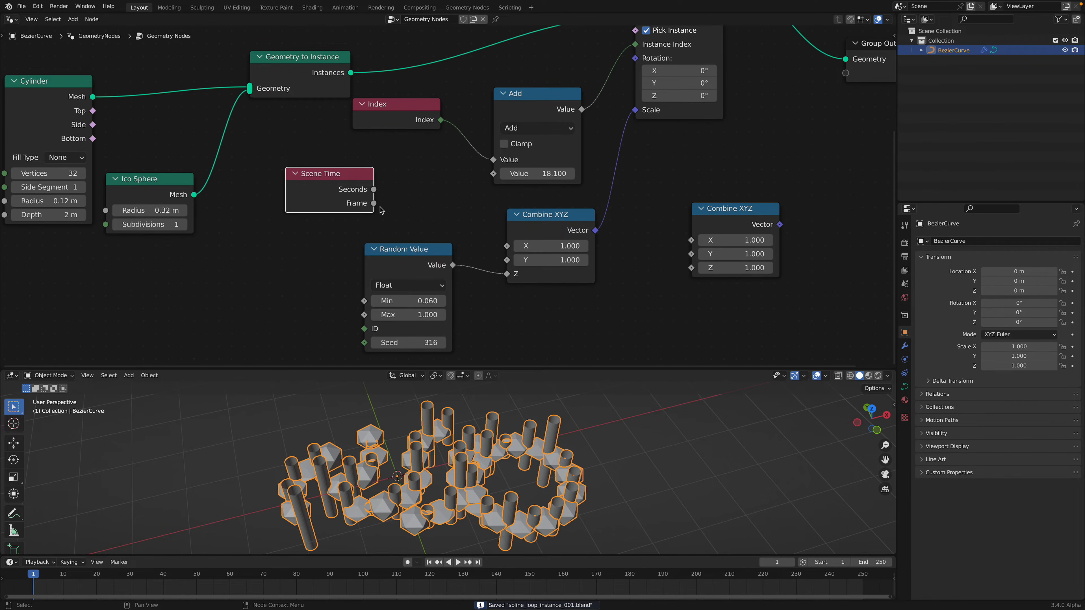
pyautogui.moveTo(375, 204); pyautogui.dragTo(398, 198)
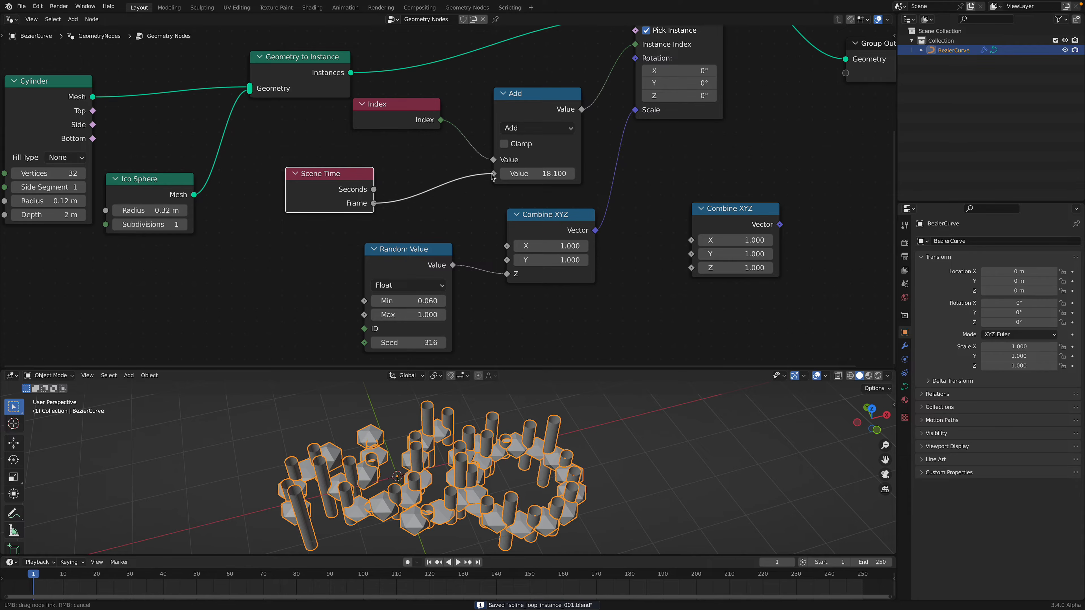
pyautogui.moveTo(493, 176); pyautogui.dragTo(493, 174)
pyautogui.moveTo(428, 173); pyautogui.dragTo(417, 139, button='middle')
pyautogui.press('space')
pyautogui.press('space')
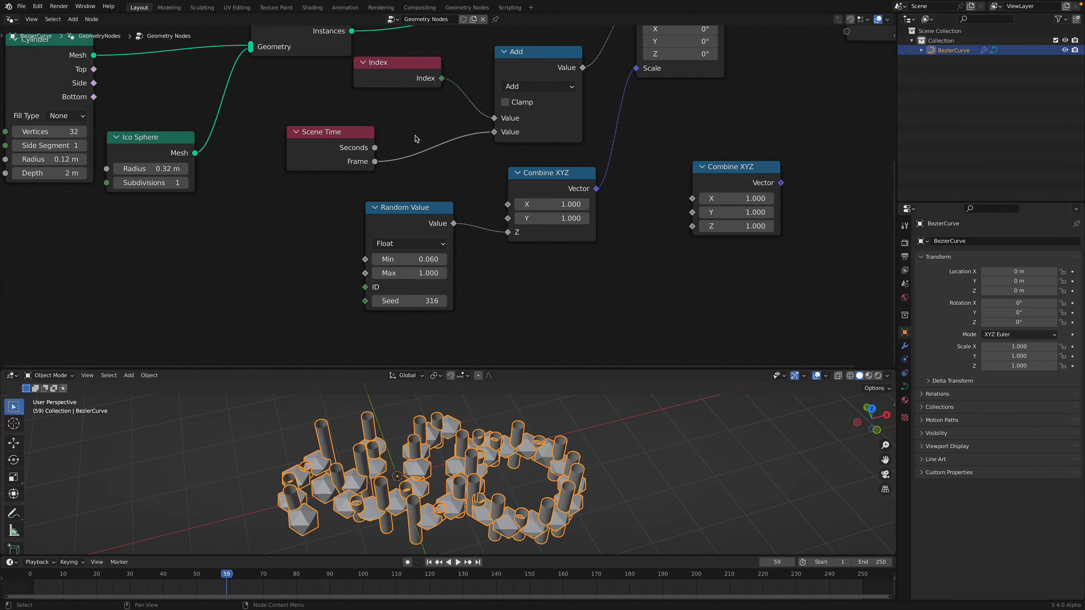
pyautogui.hotkey('ctrl', 's')
# Step: Connect Scene Time's Frame output to the Random Value node's ID input as well, and enlarge the 3D viewport
pyautogui.moveTo(331, 133); pyautogui.dragTo(282, 154)
pyautogui.scroll(-2, 286, 155)
pyautogui.moveTo(297, 156); pyautogui.dragTo(300, 127, button='middle')
pyautogui.scroll(1, 301, 126)
pyautogui.moveTo(301, 130); pyautogui.dragTo(346, 220)
pyautogui.click(399, 175)
pyautogui.scroll(1, 408, 182)
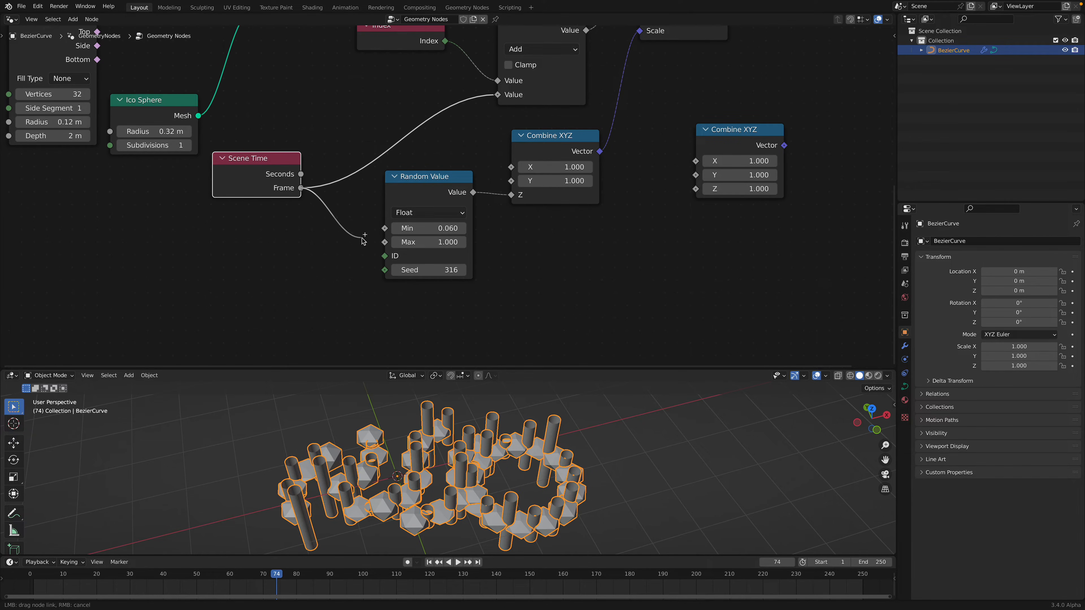
pyautogui.moveTo(383, 256); pyautogui.dragTo(384, 256)
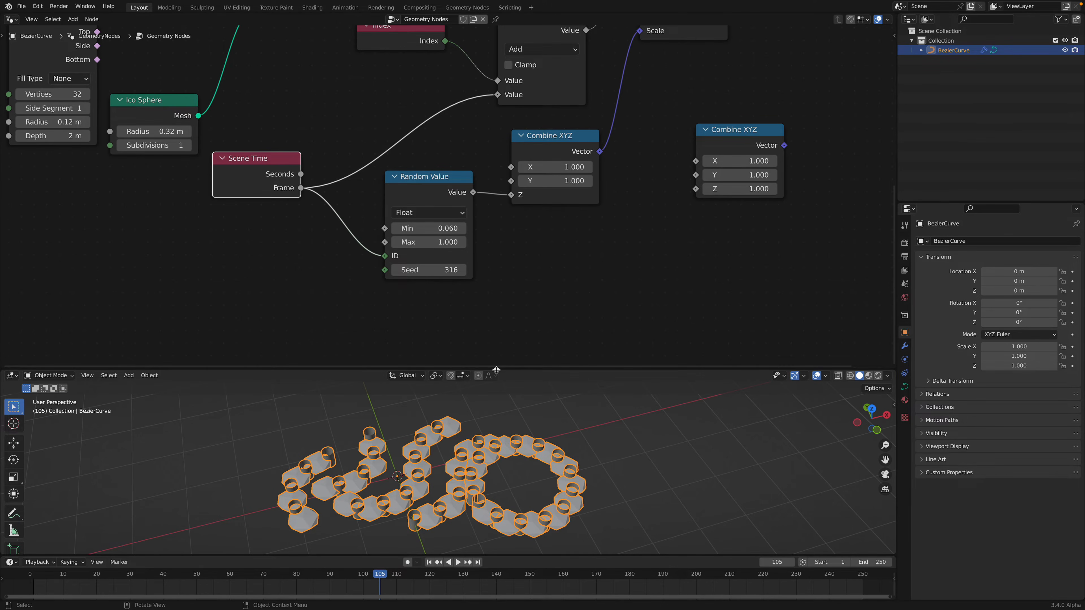
pyautogui.moveTo(497, 370); pyautogui.dragTo(497, 285)
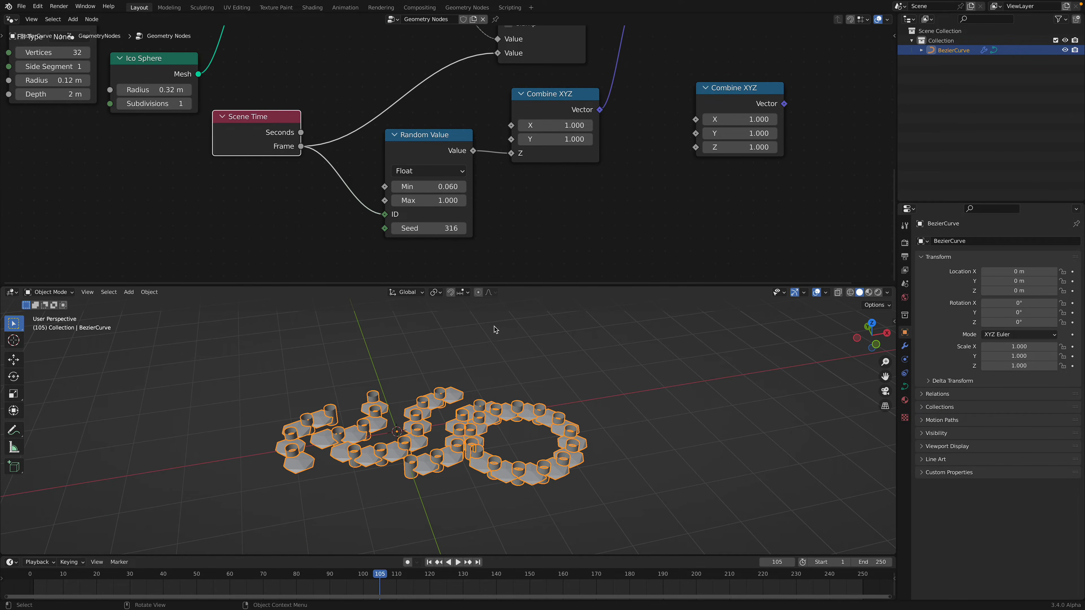
# Step: Set the Random Value node's data type to Integer and save the file
pyautogui.click(443, 173)
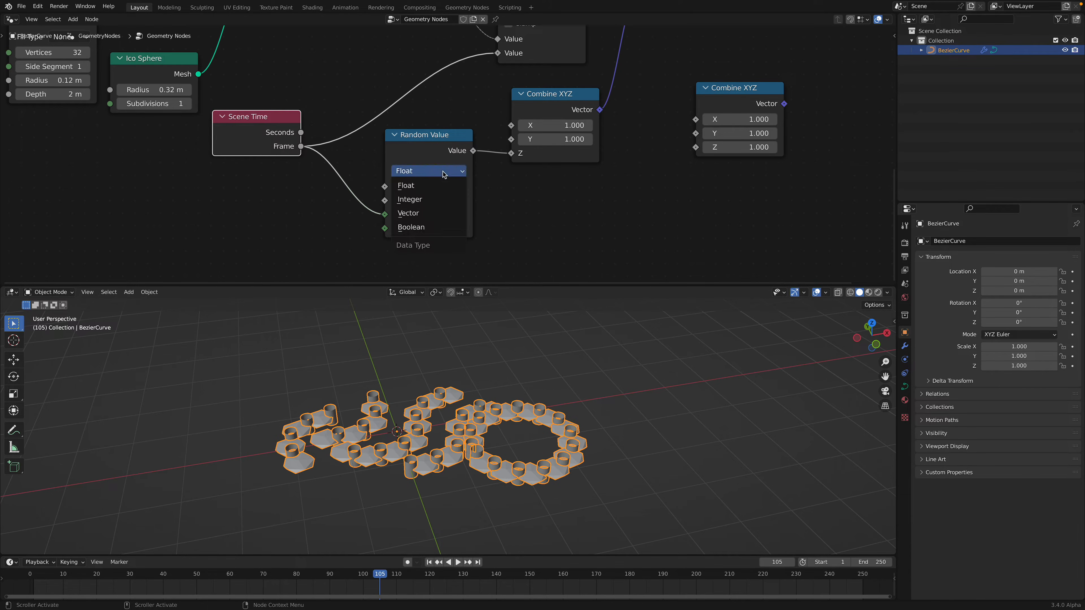
pyautogui.click(434, 197)
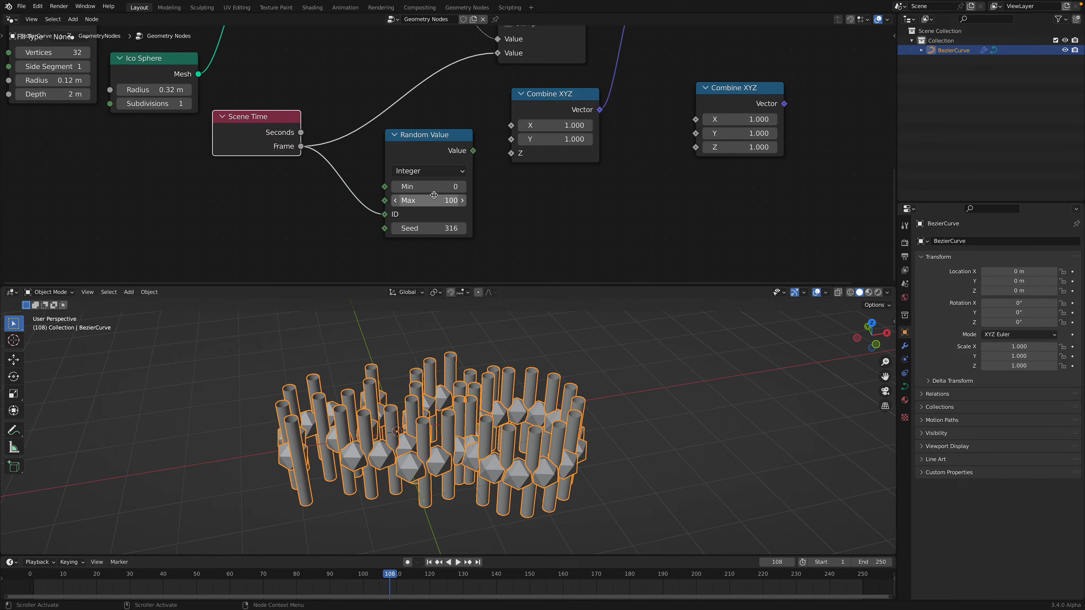
pyautogui.hotkey('ctrl', 's')
# Step: Rearrange the Index, Scene Time, Random Value, Combine XYZ, Geometry to Instance, Cylinder and Ico Sphere nodes into a clearer layout
pyautogui.click(447, 151)
pyautogui.scroll(-2, 448, 128)
pyautogui.moveTo(450, 72); pyautogui.dragTo(454, 160, button='middle')
pyautogui.click(520, 93)
pyautogui.moveTo(401, 117); pyautogui.dragTo(357, 150)
pyautogui.scroll(-2, 370, 158)
pyautogui.moveTo(335, 203); pyautogui.dragTo(351, 186)
pyautogui.moveTo(439, 216); pyautogui.dragTo(445, 199)
pyautogui.moveTo(525, 190); pyautogui.dragTo(540, 194)
pyautogui.moveTo(413, 111); pyautogui.dragTo(424, 141, button='middle')
pyautogui.moveTo(362, 103); pyautogui.dragTo(358, 92)
pyautogui.moveTo(179, 119); pyautogui.dragTo(148, 77)
pyautogui.moveTo(250, 201); pyautogui.dragTo(231, 188)
# Step: Preview the animation, save, and try the integer Random Value output on the Combine XYZ node's Z input
pyautogui.moveTo(444, 374); pyautogui.dragTo(438, 424, button='middle')
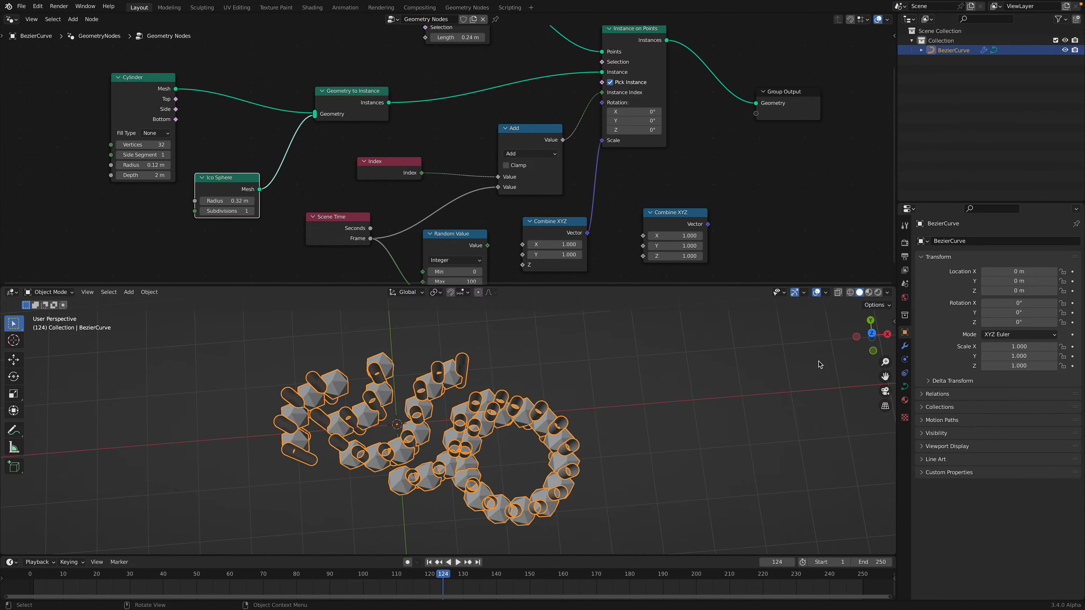
pyautogui.moveTo(819, 364); pyautogui.dragTo(640, 375, button='middle')
pyautogui.press('space')
pyautogui.press('space')
pyautogui.moveTo(480, 262); pyautogui.dragTo(461, 204, button='middle')
pyautogui.hotkey('ctrl', 's')
pyautogui.moveTo(467, 187); pyautogui.dragTo(502, 207)
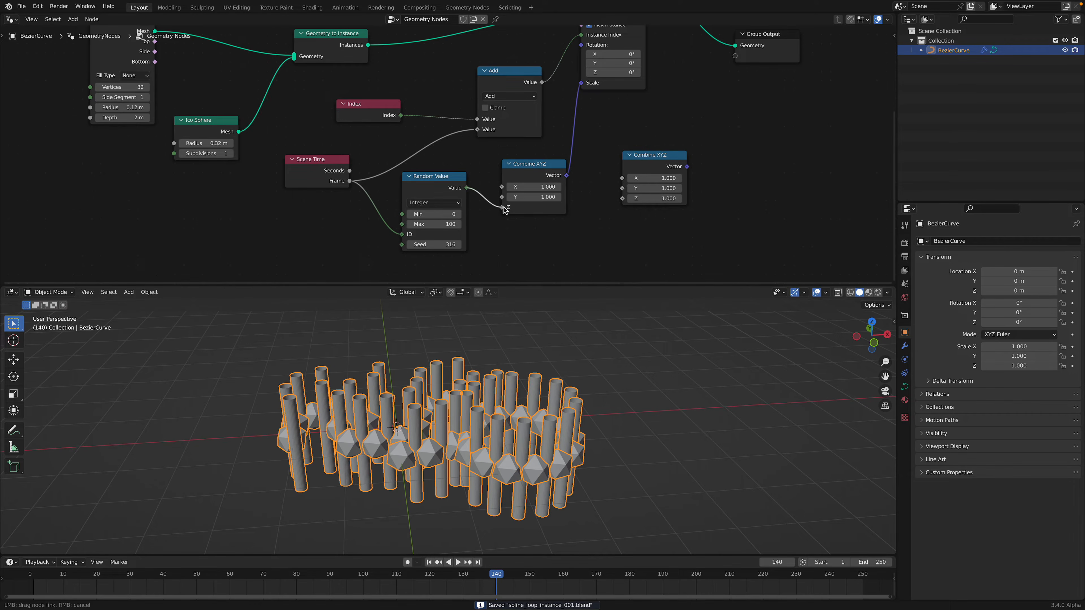
pyautogui.press('space')
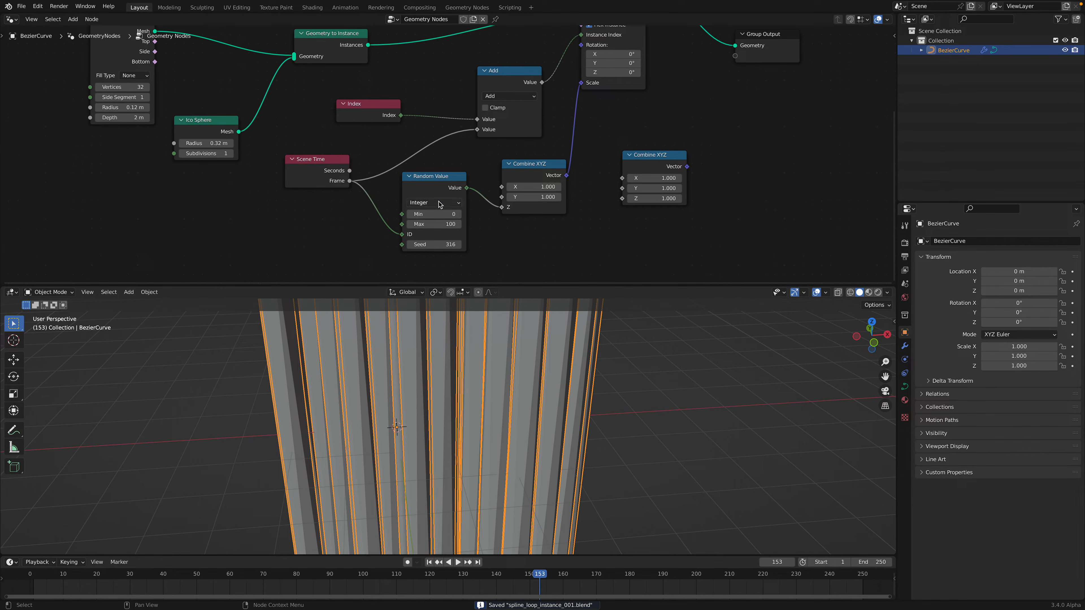
# Step: Switch Random Value to Float with Min 0.040 and Max 0.420, reconnect it to Combine XYZ's Z input, and save
pyautogui.click(439, 204)
pyautogui.click(431, 213)
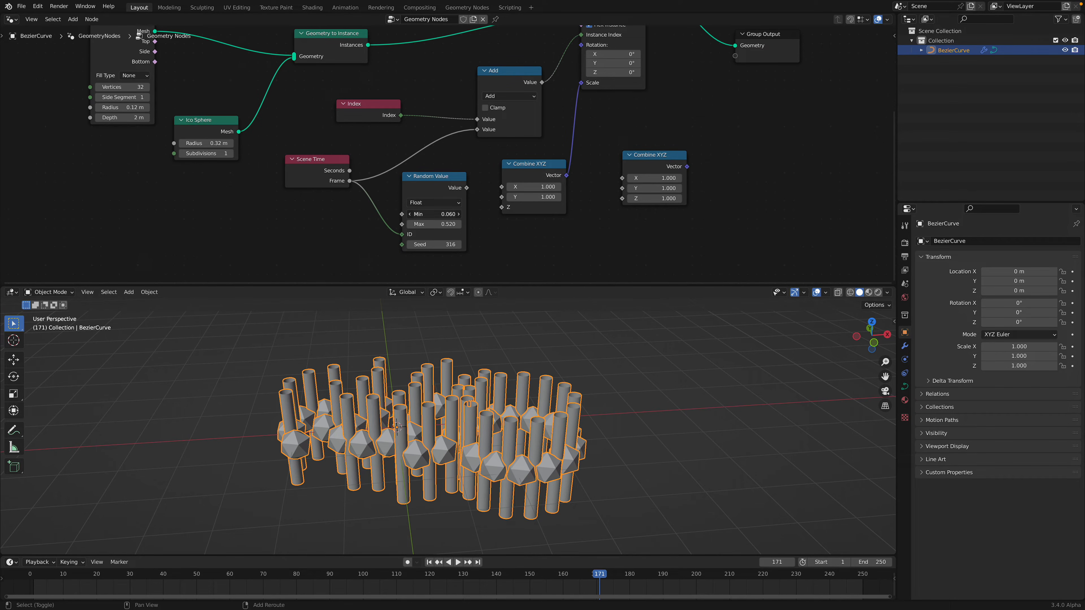
pyautogui.moveTo(466, 188); pyautogui.dragTo(502, 207)
pyautogui.moveTo(440, 224)
pyautogui.mouseDown()
pyautogui.moveTo(428, 224)
pyautogui.moveTo(440, 224)
pyautogui.mouseUp()
pyautogui.press('space')
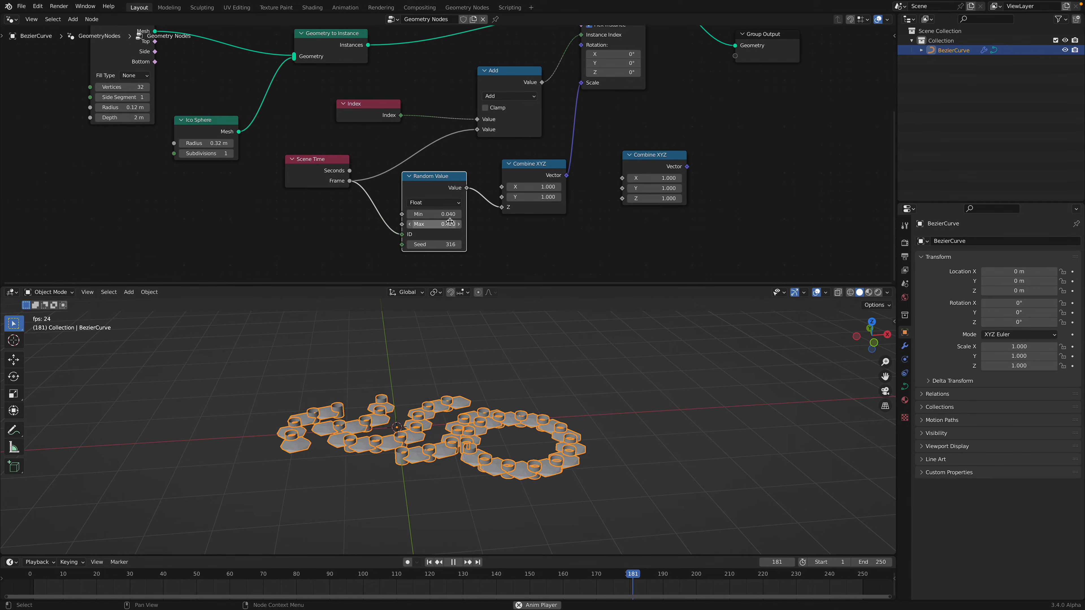
pyautogui.press('space')
pyautogui.moveTo(581, 37); pyautogui.dragTo(563, 103, button='middle')
pyautogui.hotkey('ctrl', 's')
# Step: Try the animation with Pick Instance switched off on Instance on Points, and enable the option again
pyautogui.click(570, 90)
pyautogui.press('space')
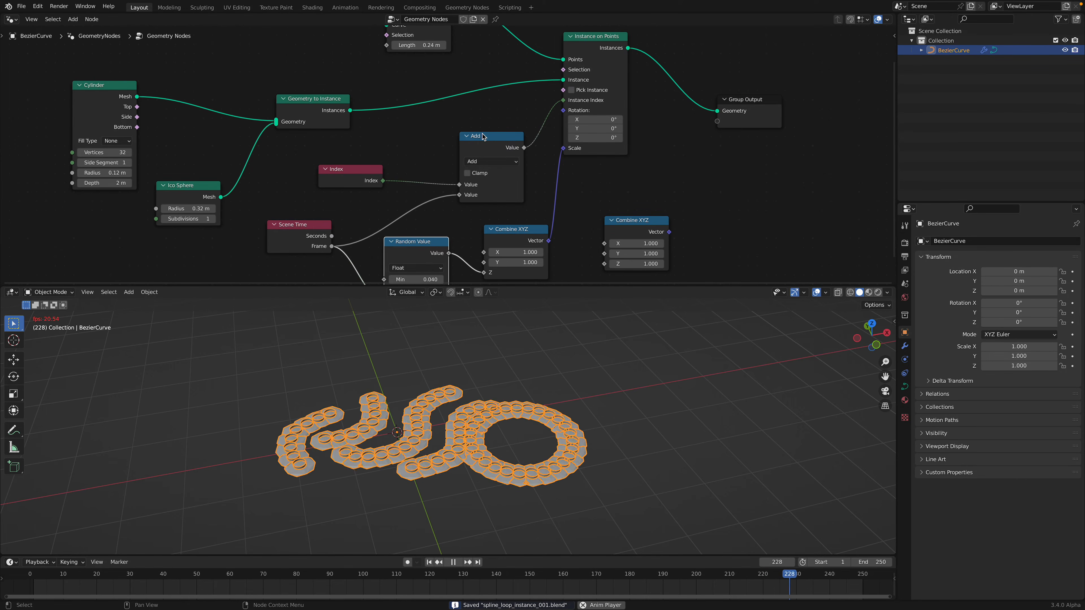
pyautogui.click(585, 90)
# Step: Delete the unconnected Combine XYZ node
pyautogui.moveTo(629, 196); pyautogui.dragTo(631, 197, button='middle')
pyautogui.moveTo(631, 223); pyautogui.dragTo(660, 207)
pyautogui.moveTo(664, 156); pyautogui.dragTo(661, 189, button='middle')
pyautogui.press('x')
pyautogui.moveTo(602, 158); pyautogui.dragTo(642, 192, button='middle')
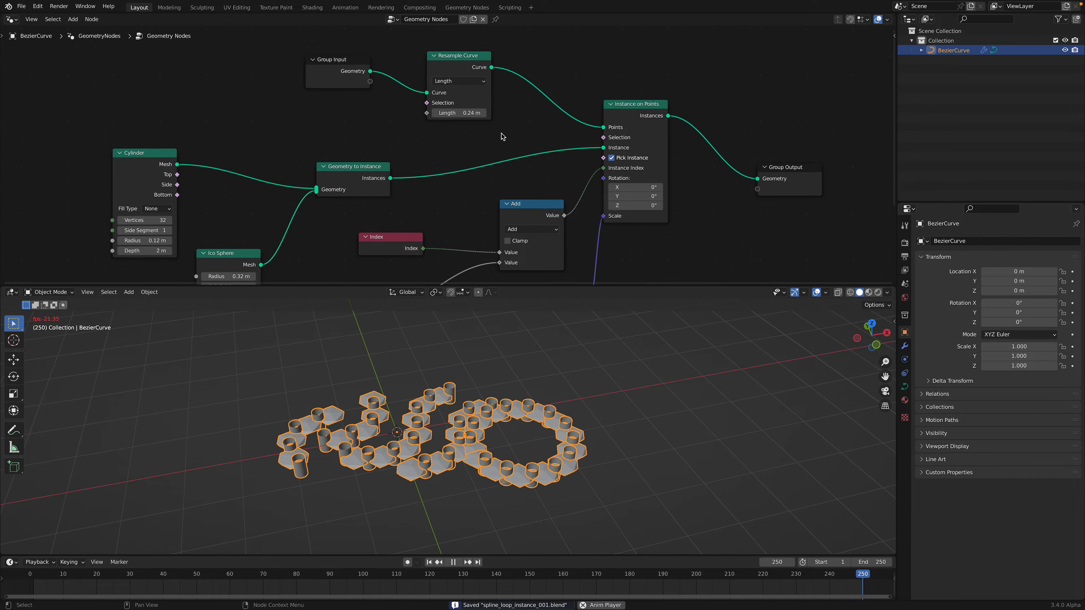
# Step: Move the Cylinder, Ico Sphere and Geometry to Instance nodes further away from the Index and Add nodes
pyautogui.moveTo(294, 243); pyautogui.dragTo(307, 200, button='middle')
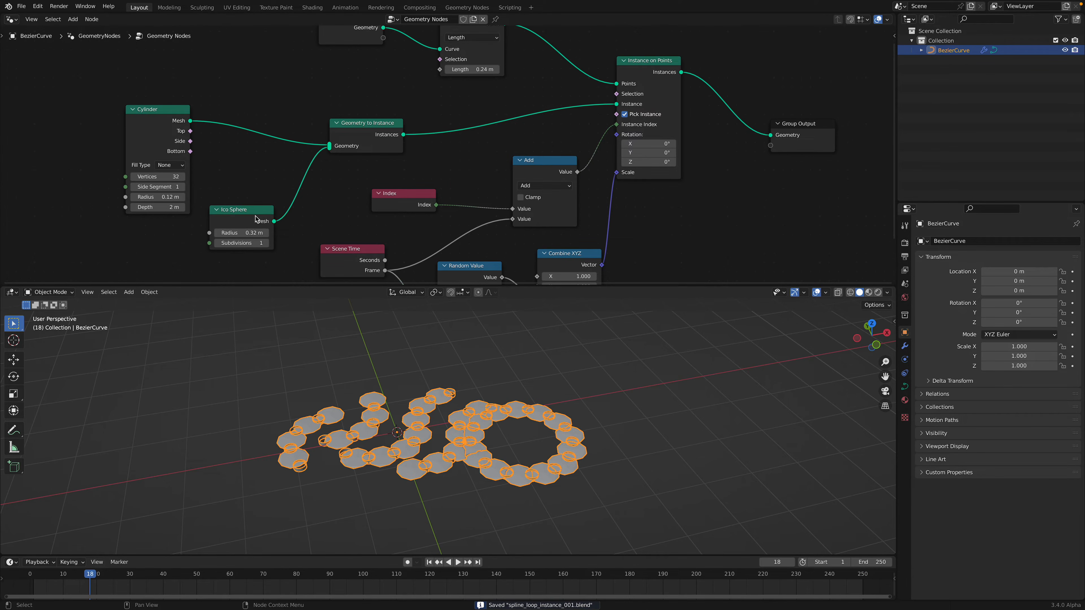
pyautogui.moveTo(255, 215); pyautogui.dragTo(255, 211)
pyautogui.moveTo(155, 115); pyautogui.dragTo(161, 102)
pyautogui.moveTo(249, 218); pyautogui.dragTo(214, 235)
pyautogui.moveTo(371, 127); pyautogui.dragTo(334, 151)
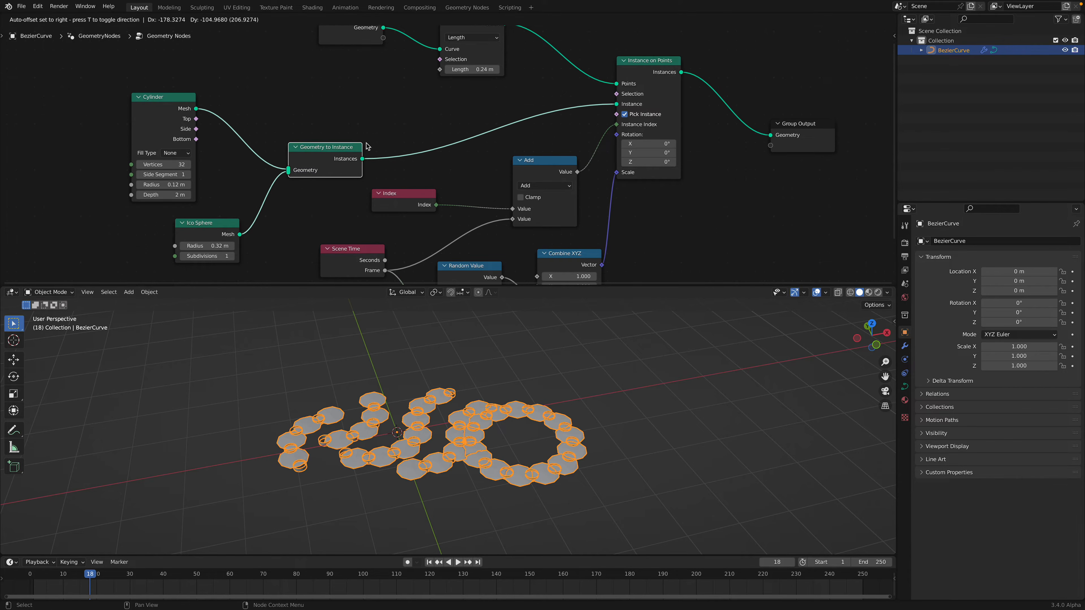
# Step: Disable Pick Instance, connect the Cylinder's Mesh output directly to the Instance input, and play the animation with the curve deselected
pyautogui.click(624, 115)
pyautogui.moveTo(540, 114); pyautogui.dragTo(616, 104)
pyautogui.click(550, 363)
pyautogui.press('space')
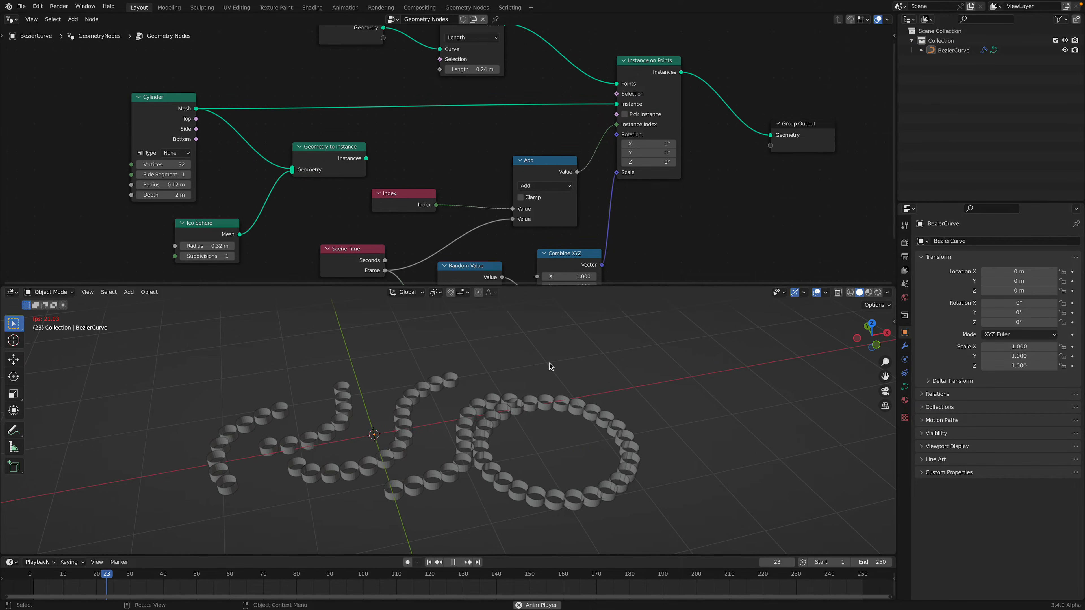
pyautogui.press('space')
# Step: Shift the Random Value and remaining Combine XYZ nodes away from the Scene Time node and save the file
pyautogui.moveTo(500, 232); pyautogui.dragTo(490, 181, button='middle')
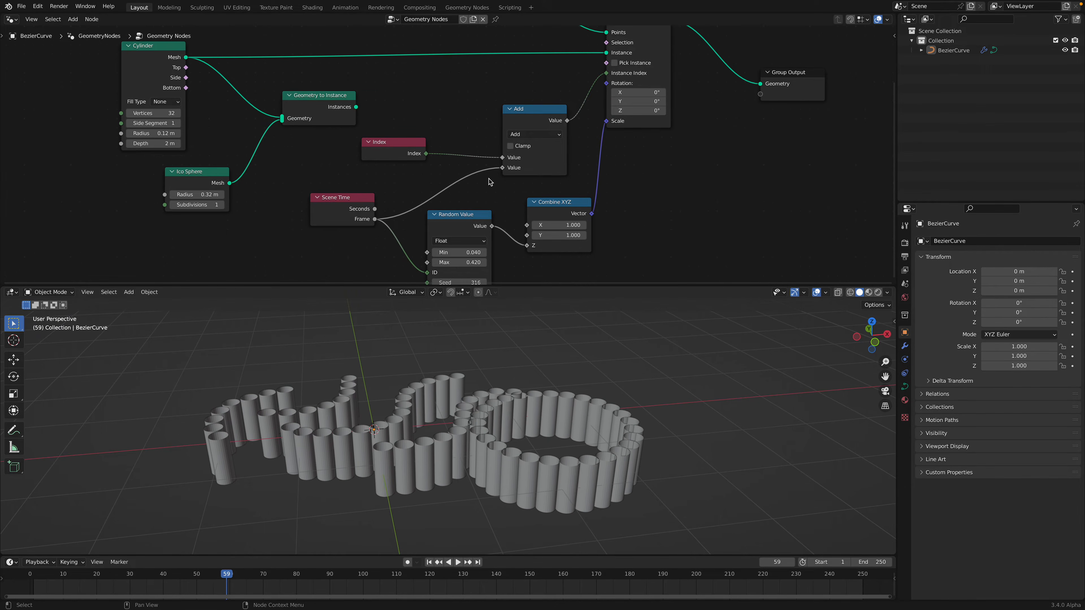
pyautogui.moveTo(441, 258); pyautogui.dragTo(478, 220, button='middle')
pyautogui.moveTo(473, 193); pyautogui.dragTo(489, 202)
pyautogui.moveTo(553, 186); pyautogui.dragTo(566, 191)
pyautogui.moveTo(504, 165); pyautogui.dragTo(486, 212, button='middle')
pyautogui.press('super+s')
# Step: Open the recent file along_points_002.blend and preview its animation
pyautogui.click(21, 6)
pyautogui.moveTo(59, 36)
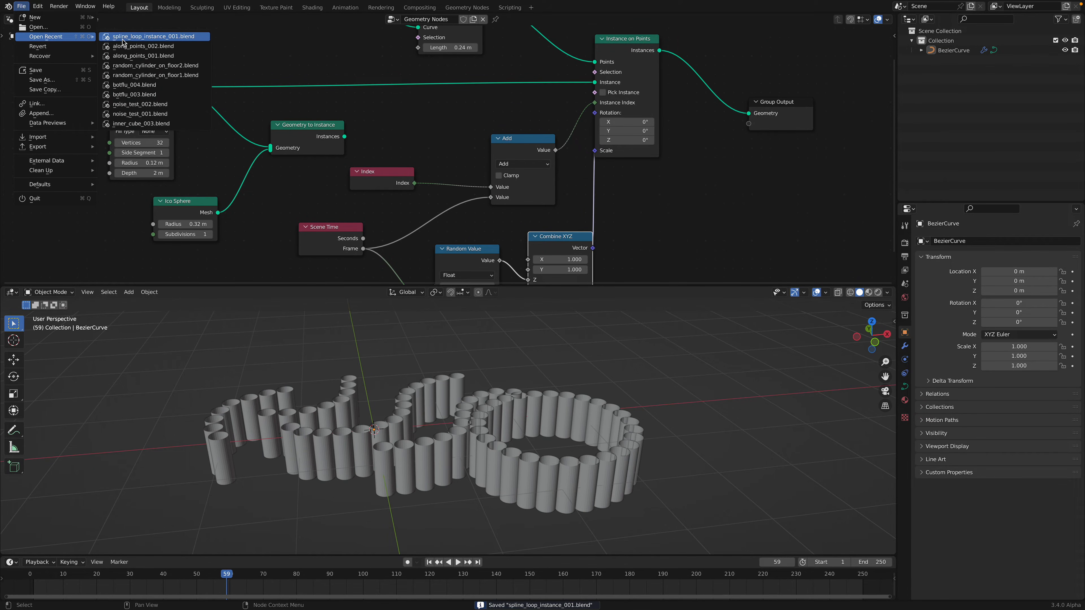
pyautogui.click(136, 44)
pyautogui.press('space')
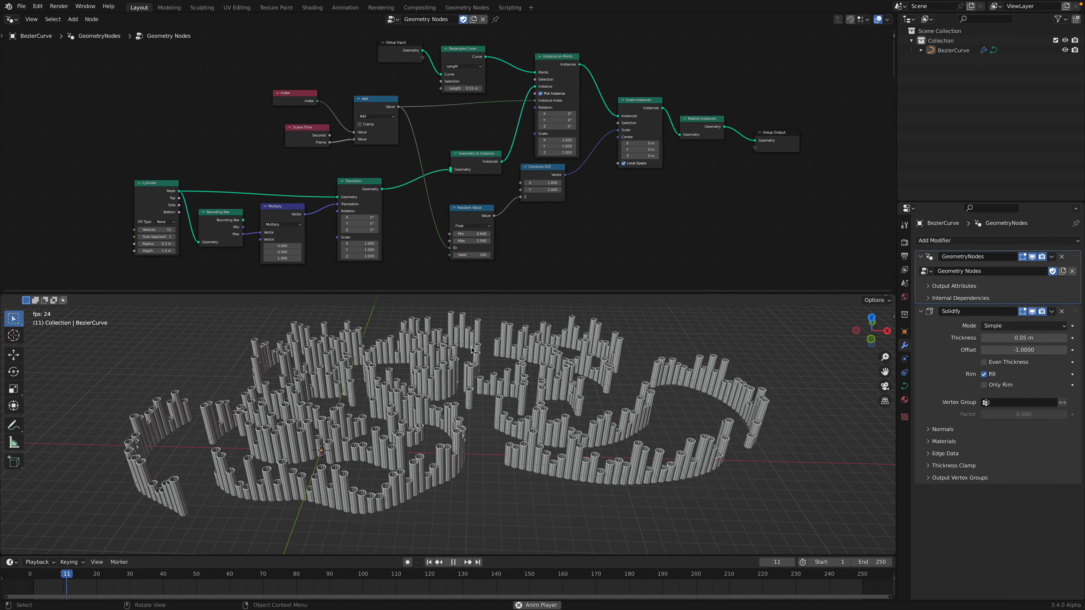
pyautogui.press('space')
# Step: Spread out the Index, Scene Time, Add, Resample Curve and Group Input nodes in the reference node tree
pyautogui.moveTo(211, 183); pyautogui.dragTo(220, 182, button='middle')
pyautogui.scroll(3, 325, 148)
pyautogui.moveTo(324, 147); pyautogui.dragTo(252, 220, button='middle')
pyautogui.moveTo(247, 149); pyautogui.dragTo(221, 115)
pyautogui.moveTo(238, 192); pyautogui.dragTo(190, 172)
pyautogui.moveTo(318, 164); pyautogui.dragTo(282, 144)
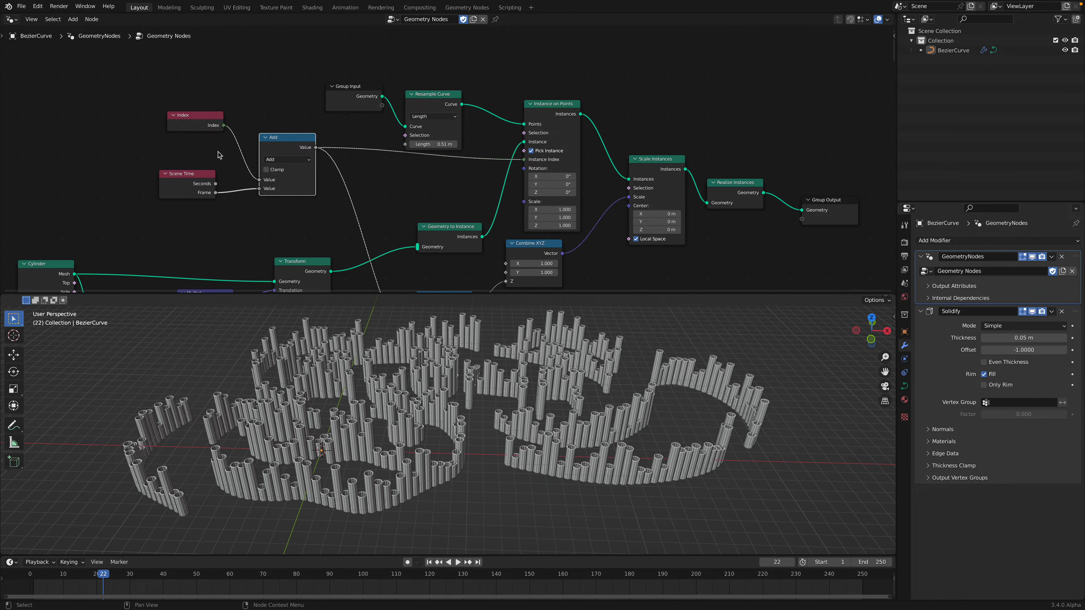
pyautogui.moveTo(322, 154); pyautogui.dragTo(293, 159, button='middle')
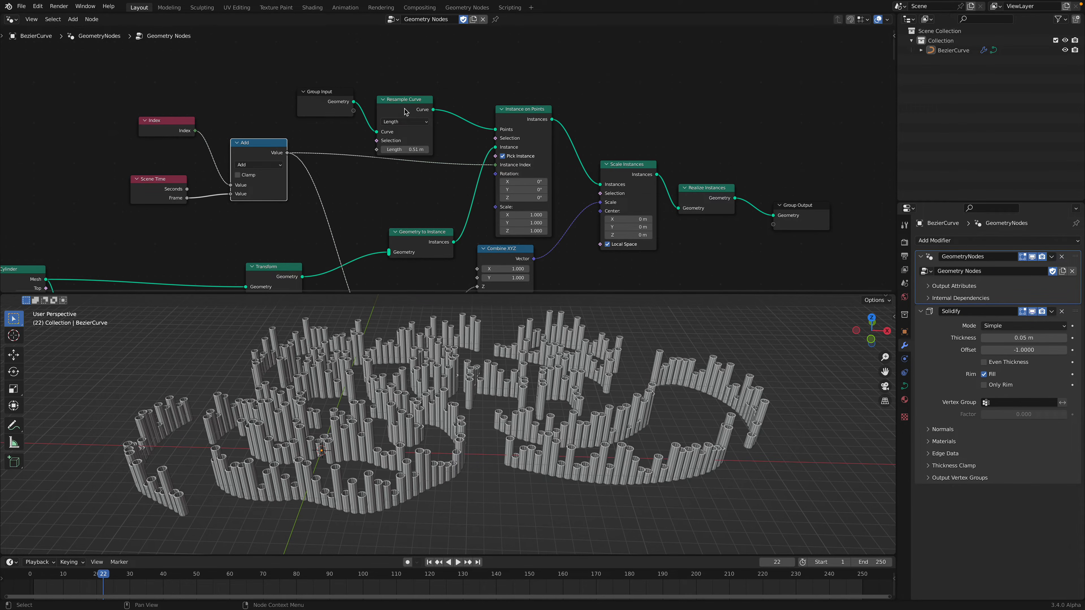
pyautogui.moveTo(404, 112); pyautogui.dragTo(410, 94)
pyautogui.moveTo(334, 105); pyautogui.dragTo(338, 96)
pyautogui.moveTo(495, 161); pyautogui.dragTo(489, 113, button='middle')
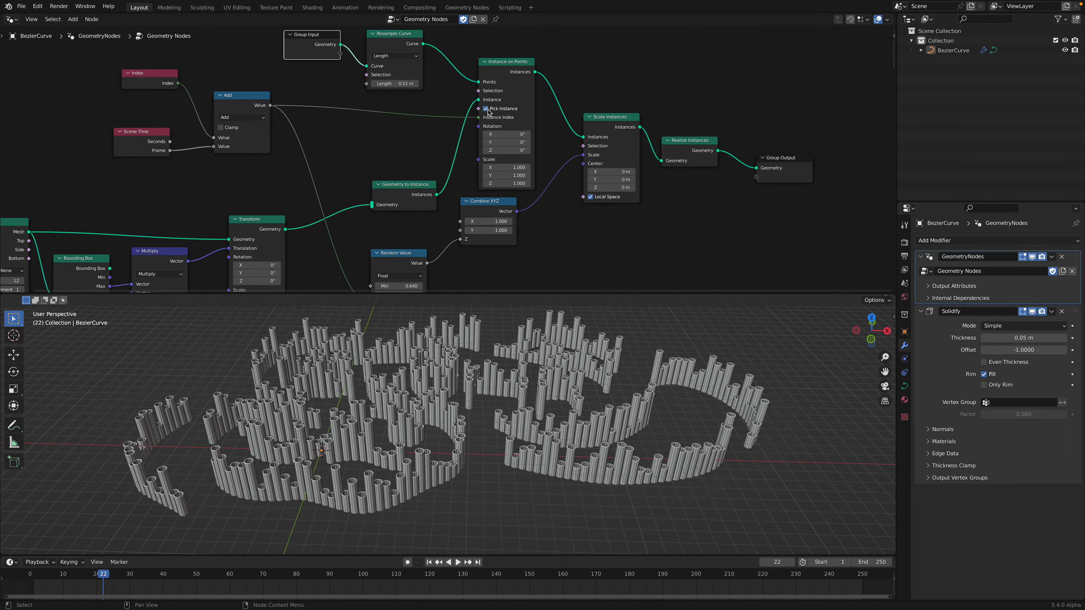
# Step: Shift the Combine XYZ, Geometry to Instance and Scale Instances nodes to expose their connections
pyautogui.moveTo(495, 201); pyautogui.dragTo(511, 207)
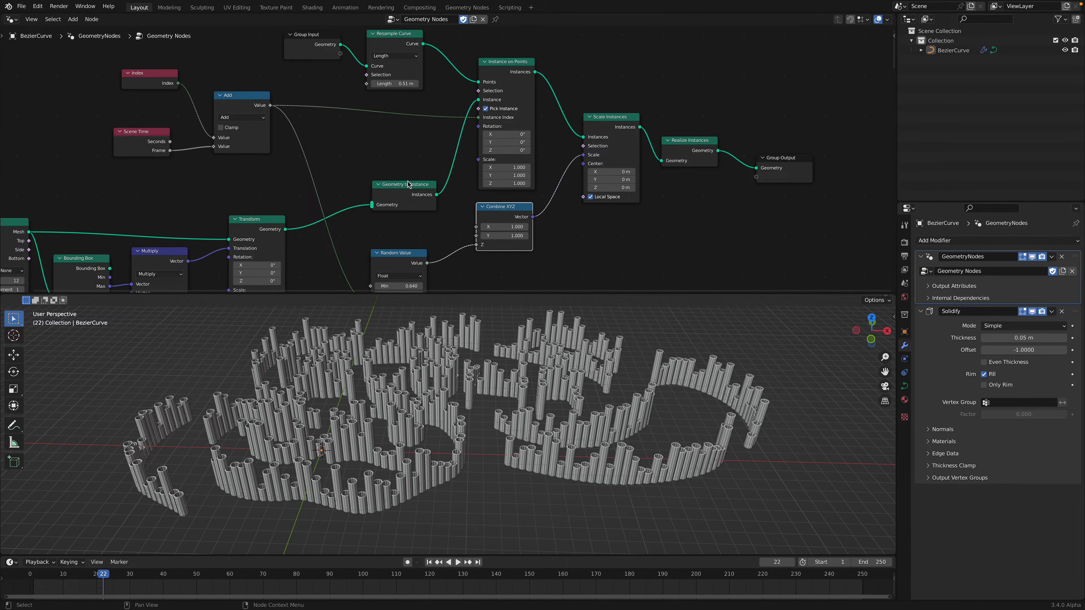
pyautogui.moveTo(408, 184); pyautogui.dragTo(400, 154)
pyautogui.moveTo(506, 180); pyautogui.dragTo(506, 183)
pyautogui.write('1')
pyautogui.press('Return')
pyautogui.moveTo(595, 148); pyautogui.dragTo(595, 156)
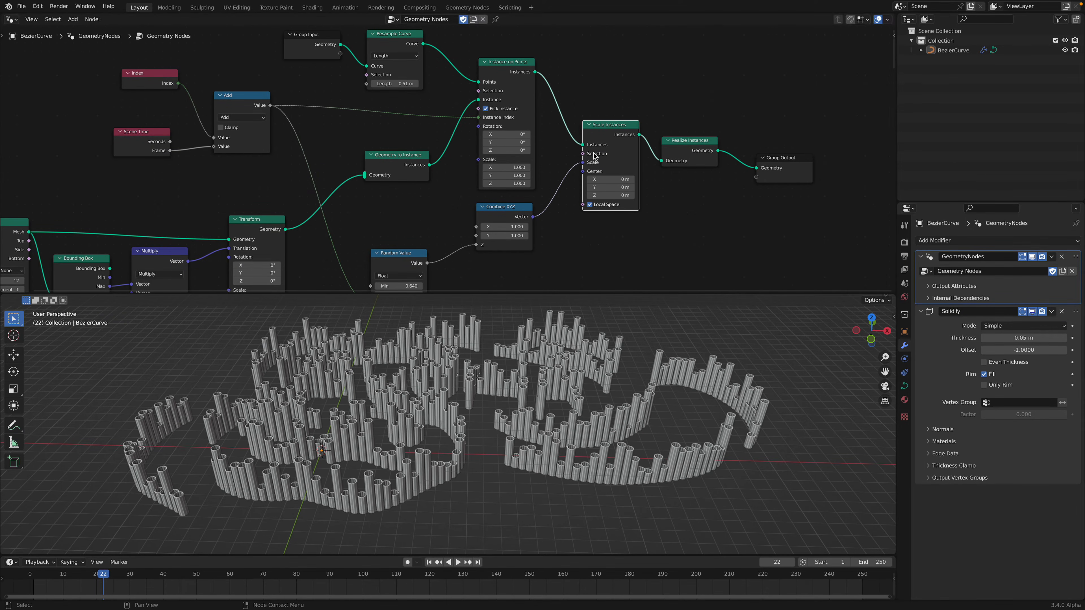
# Step: Reopen the recent file spline_loop_instance_001.blend, discarding the changes to along_points_002.blend
pyautogui.click(21, 6)
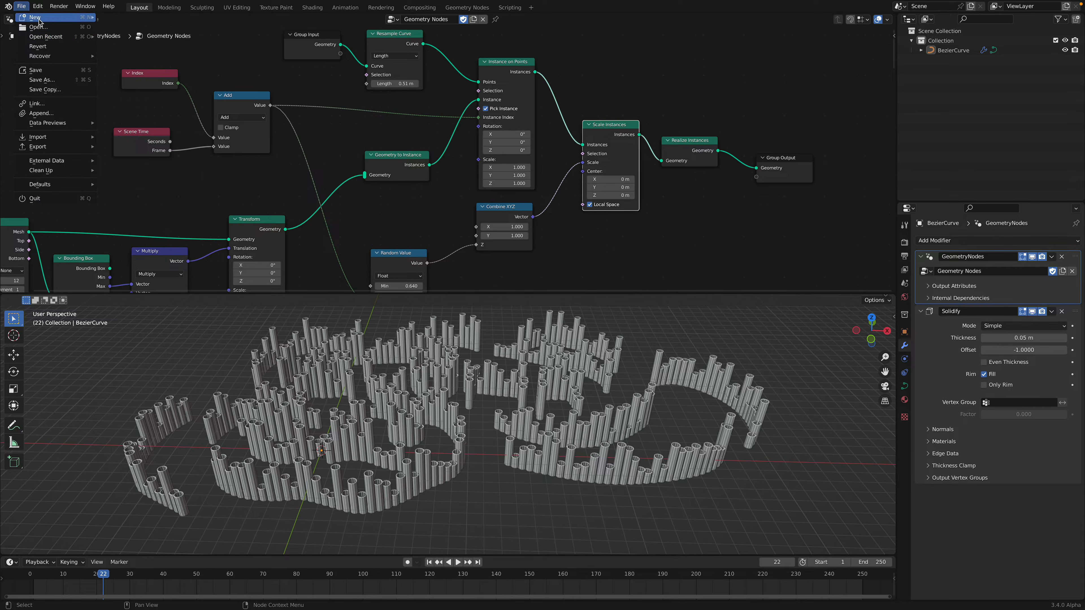
pyautogui.moveTo(46, 37)
pyautogui.click(122, 46)
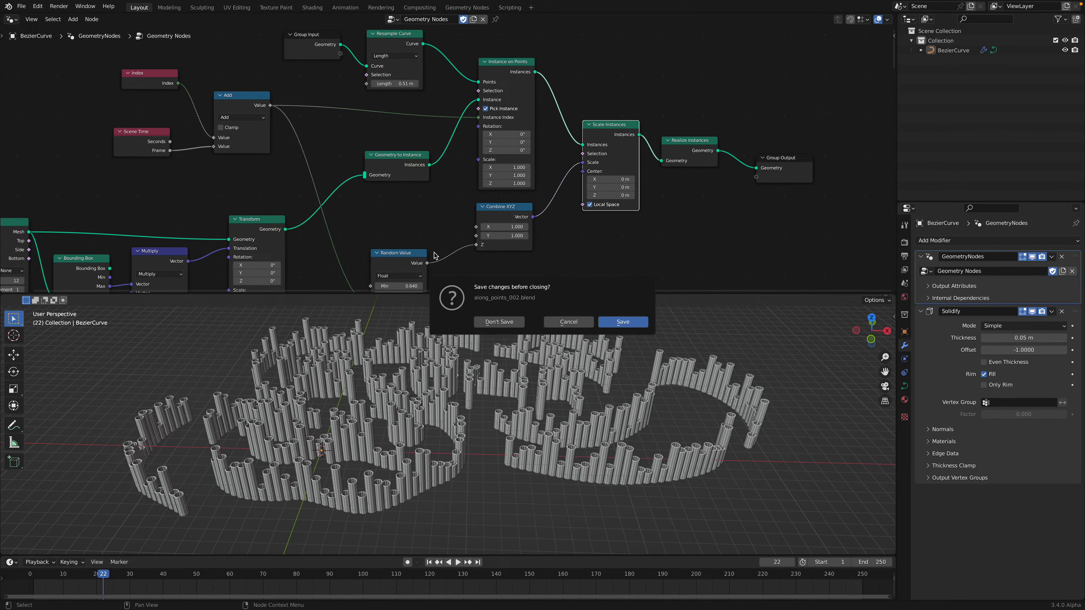
pyautogui.click(494, 321)
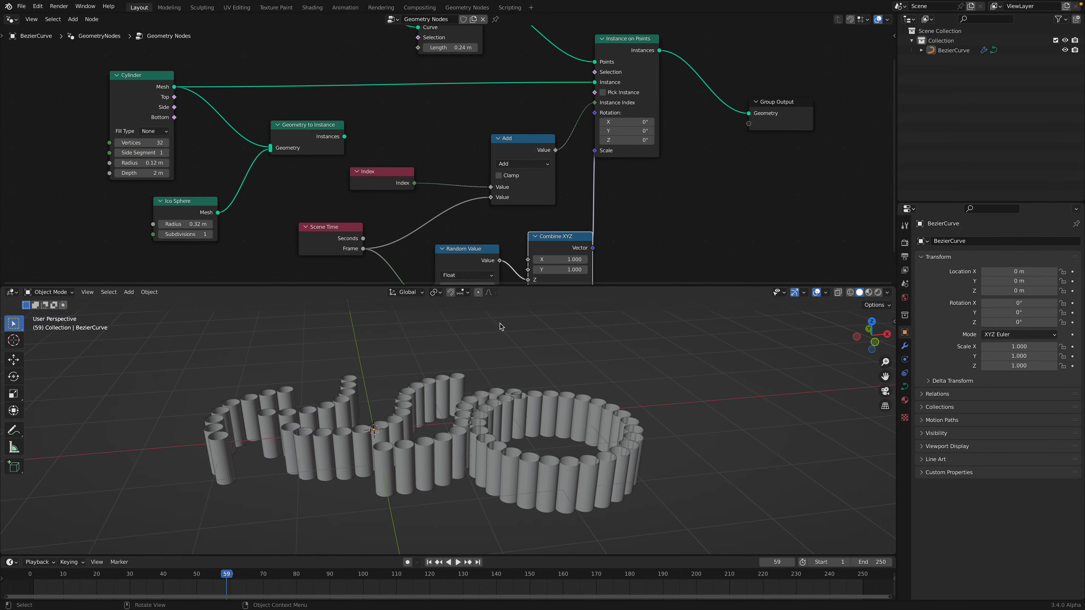
# Step: Save the file as an incremented copy named spline_loop_instance_002.blend
pyautogui.click(26, 9)
pyautogui.click(38, 75)
pyautogui.click(691, 513)
pyautogui.click(796, 513)
# Step: Reposition the Combine XYZ and Instance on Points nodes and move Group Output further away to open a gap before it
pyautogui.moveTo(555, 219); pyautogui.dragTo(515, 173, button='middle')
pyautogui.moveTo(494, 196); pyautogui.dragTo(471, 192)
pyautogui.moveTo(584, 71); pyautogui.dragTo(526, 112, button='middle')
pyautogui.moveTo(546, 95); pyautogui.dragTo(564, 100)
pyautogui.scroll(-1, 660, 113)
pyautogui.moveTo(666, 101); pyautogui.dragTo(705, 106)
pyautogui.moveTo(576, 147); pyautogui.dragTo(536, 151, button='middle')
pyautogui.moveTo(651, 98); pyautogui.dragTo(673, 106)
# Step: Insert a Scale Instances node on the link between Instance on Points and Group Output
pyautogui.hotkey('shift', 'a')
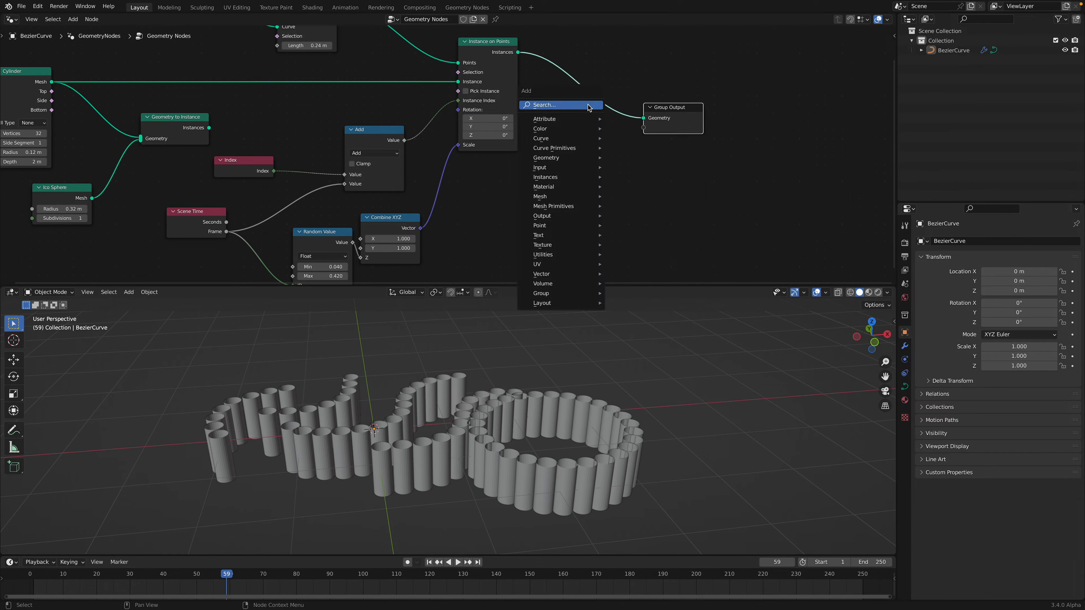
pyautogui.write('scale i')
pyautogui.press('Return')
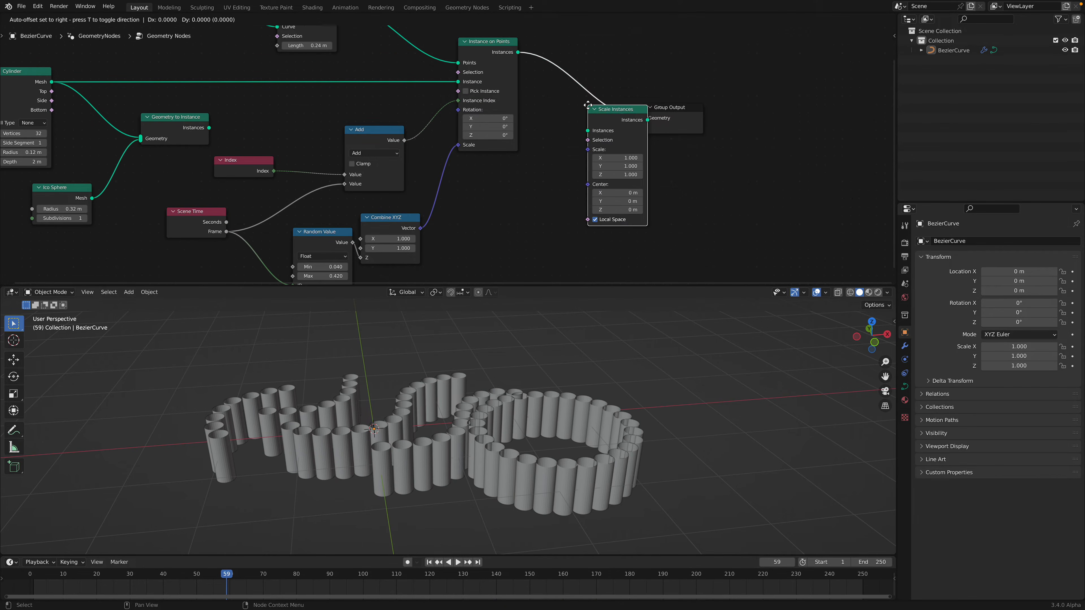
pyautogui.click(576, 136)
# Step: Disconnect Combine XYZ from the Instance on Points Scale input and set that scale to 1
pyautogui.moveTo(460, 146); pyautogui.dragTo(487, 170)
pyautogui.write('1')
pyautogui.press('Return')
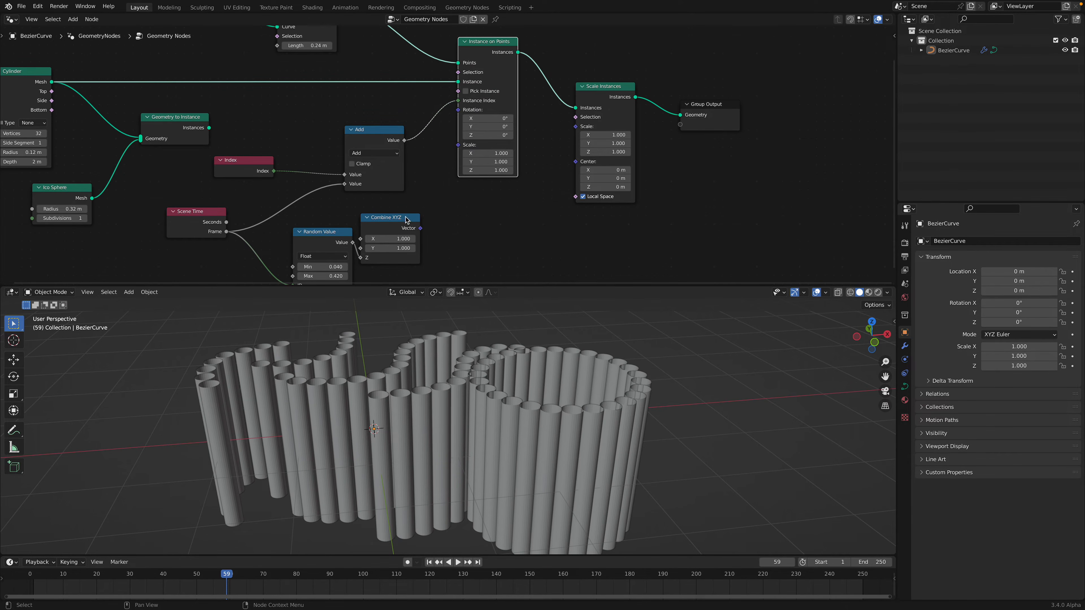
# Step: Move Combine XYZ and Random Value below Instance on Points, connect the Vector output to the Scale Instances Scale input, and save
pyautogui.moveTo(406, 218); pyautogui.dragTo(503, 204)
pyautogui.moveTo(341, 233); pyautogui.dragTo(486, 210)
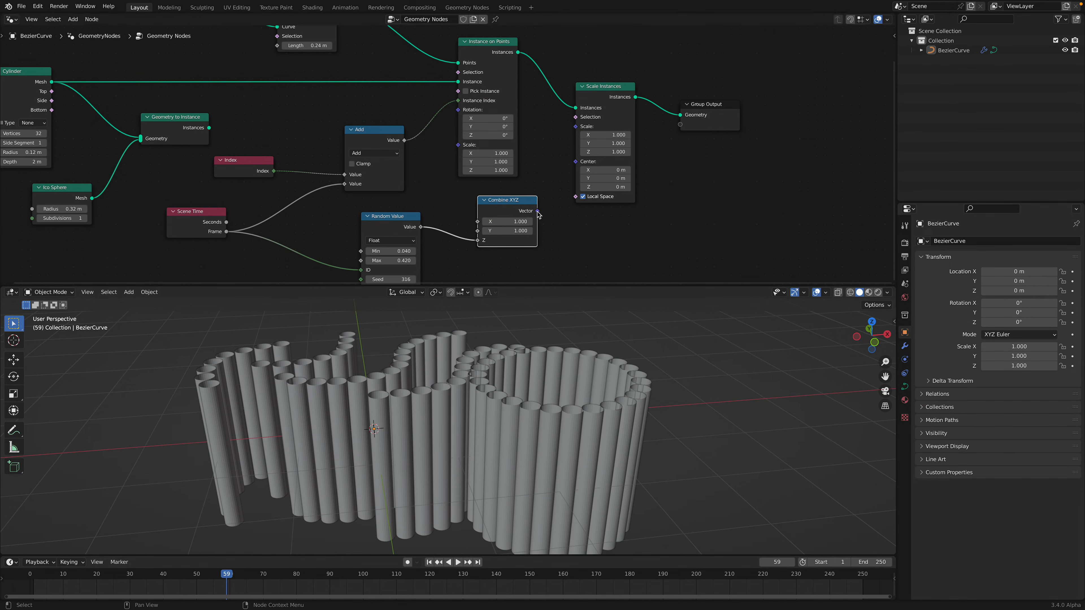
pyautogui.moveTo(578, 131); pyautogui.dragTo(578, 130)
pyautogui.hotkey('ctrl', 's')
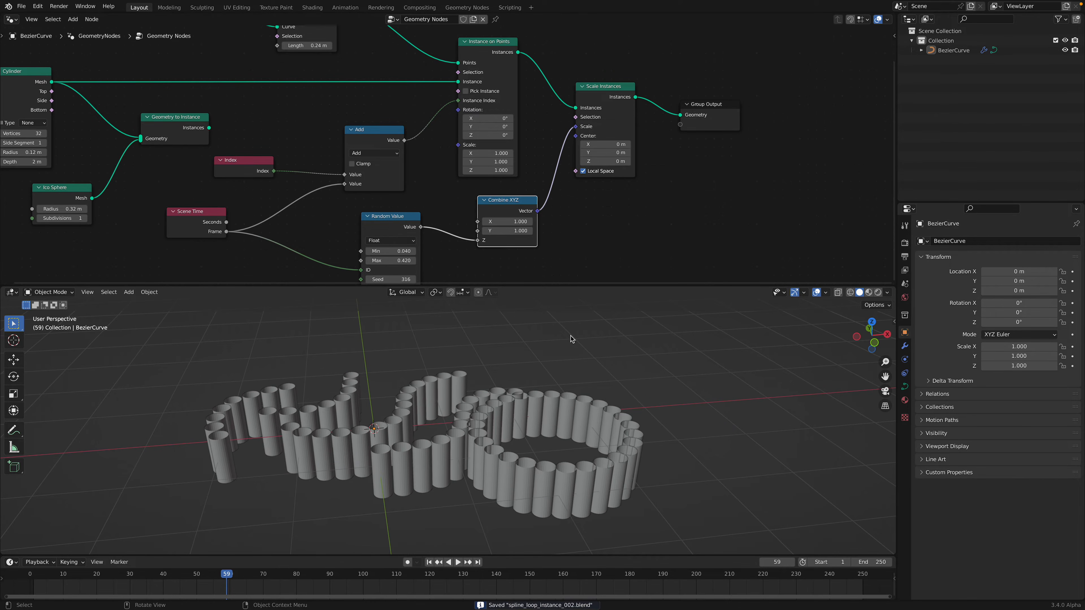
# Step: Disconnect Scene Time's Frame from the Random Value ID input, previewing the animation before and after
pyautogui.press('space')
pyautogui.press('space')
pyautogui.moveTo(492, 251); pyautogui.dragTo(498, 220, button='middle')
pyautogui.moveTo(370, 241); pyautogui.dragTo(332, 253)
pyautogui.press('space')
pyautogui.press('space')
# Step: Rearrange the Scene Time and Add nodes, connect Add's Value output to the Random Value ID input, preview the animation and save
pyautogui.moveTo(216, 192); pyautogui.dragTo(273, 189)
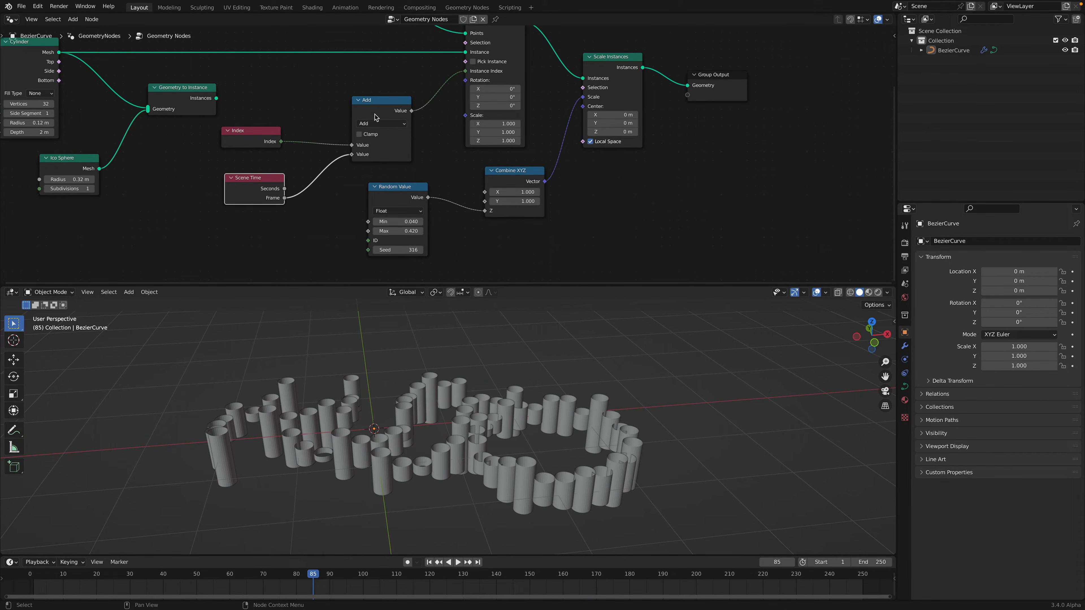
pyautogui.moveTo(409, 115); pyautogui.dragTo(371, 115)
pyautogui.moveTo(370, 242); pyautogui.dragTo(402, 235)
pyautogui.press('space')
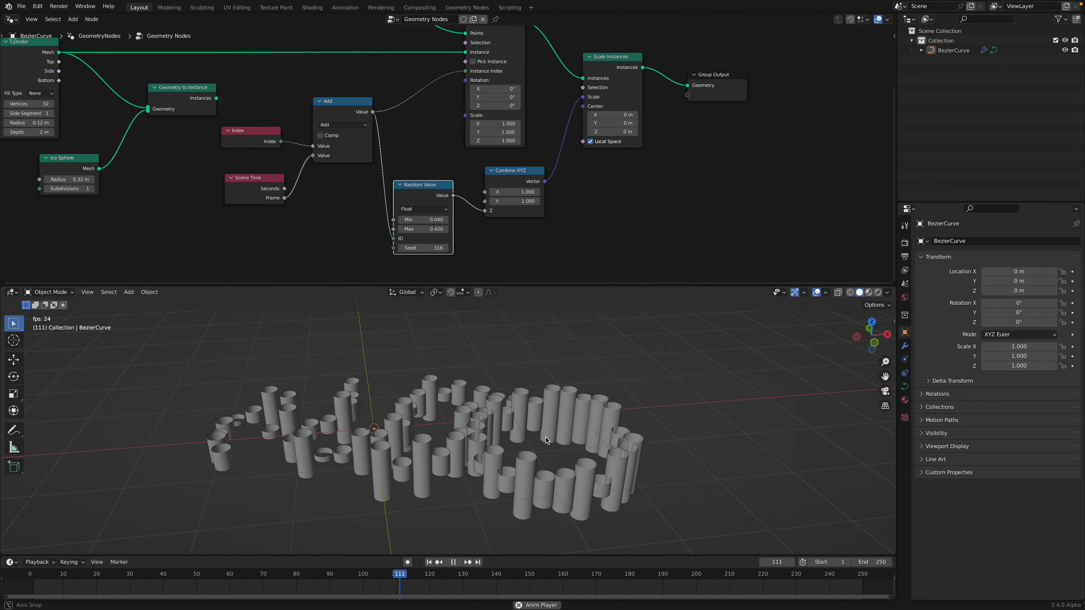
pyautogui.press('space')
pyautogui.hotkey('ctrl', 's')
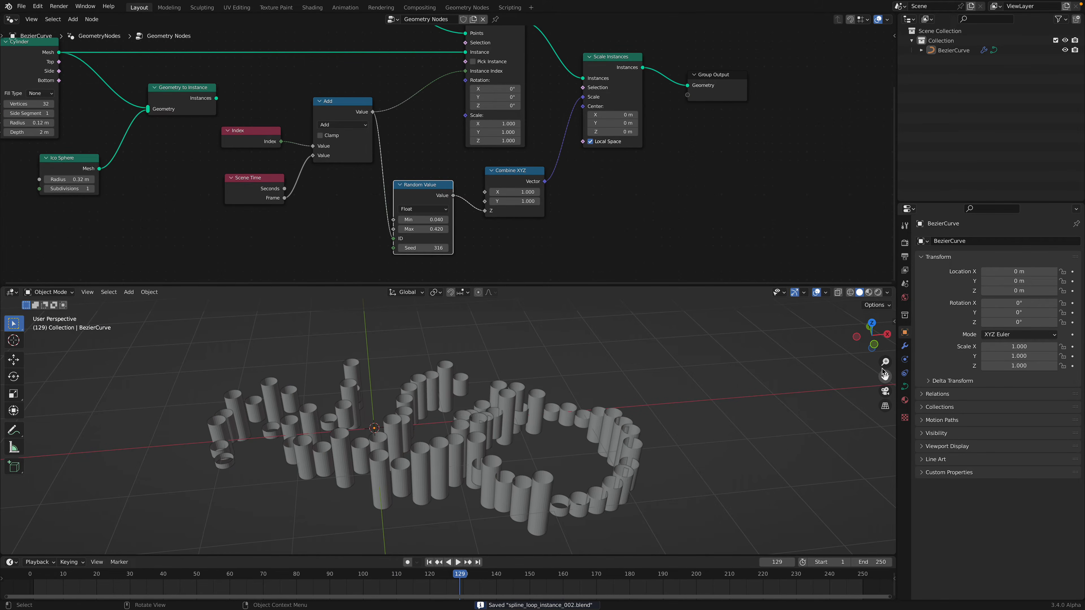
# Step: Examine how the cylinders scale in a side-on orthographic view while the animation plays
pyautogui.click(875, 329)
pyautogui.moveTo(656, 281); pyautogui.dragTo(656, 267)
pyautogui.press('space')
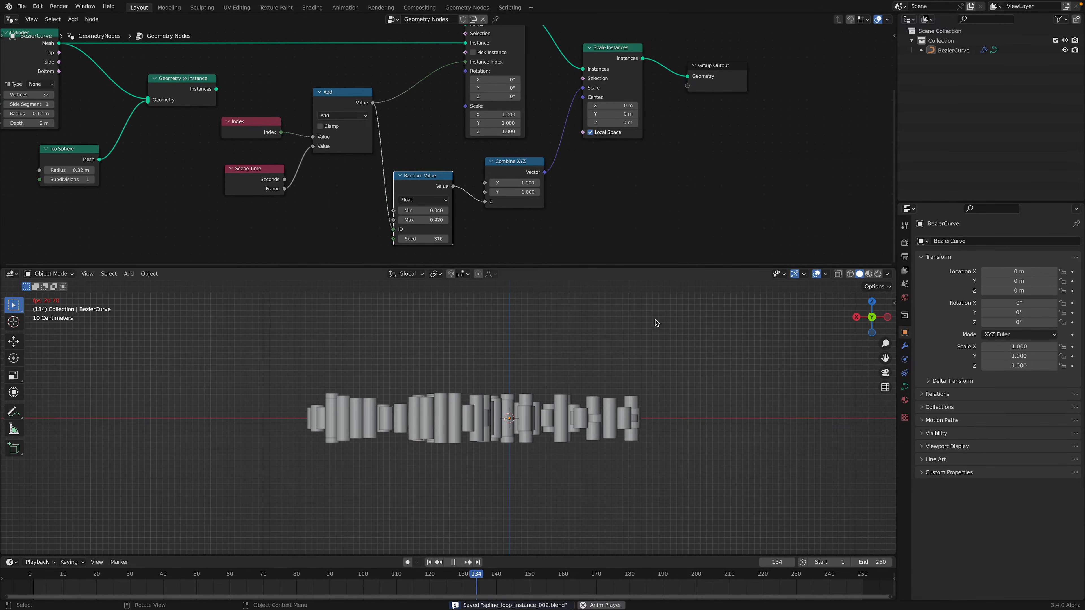
pyautogui.press('space')
pyautogui.moveTo(711, 346); pyautogui.dragTo(754, 391, button='middle')
# Step: Delete all existing splines of BezierCurve in Edit Mode, using the top orthographic view
pyautogui.click(873, 305)
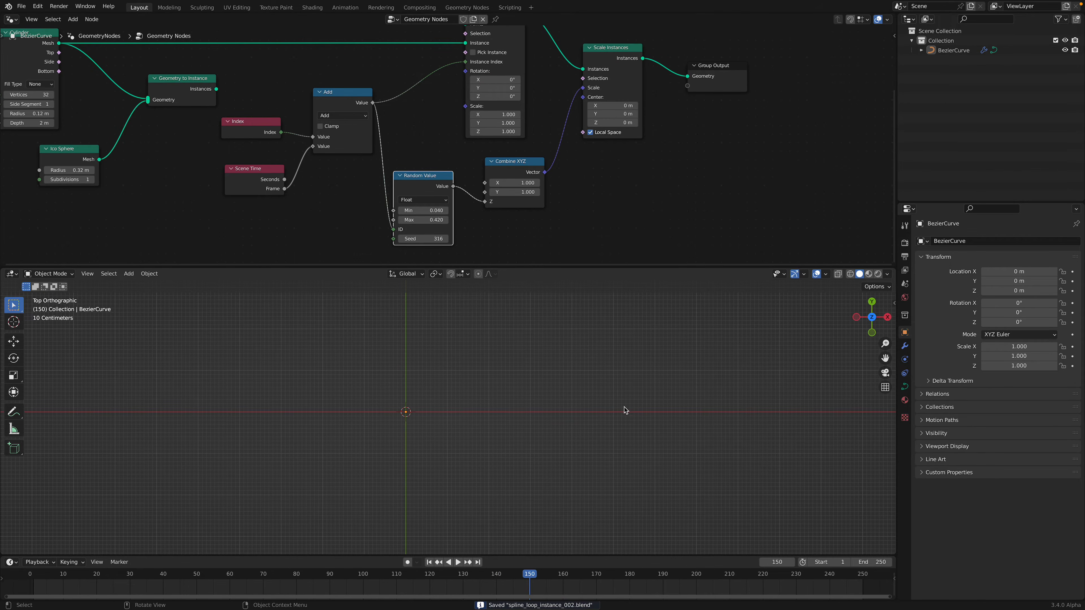
pyautogui.moveTo(531, 412); pyautogui.dragTo(544, 389, button='middle')
pyautogui.click(871, 312)
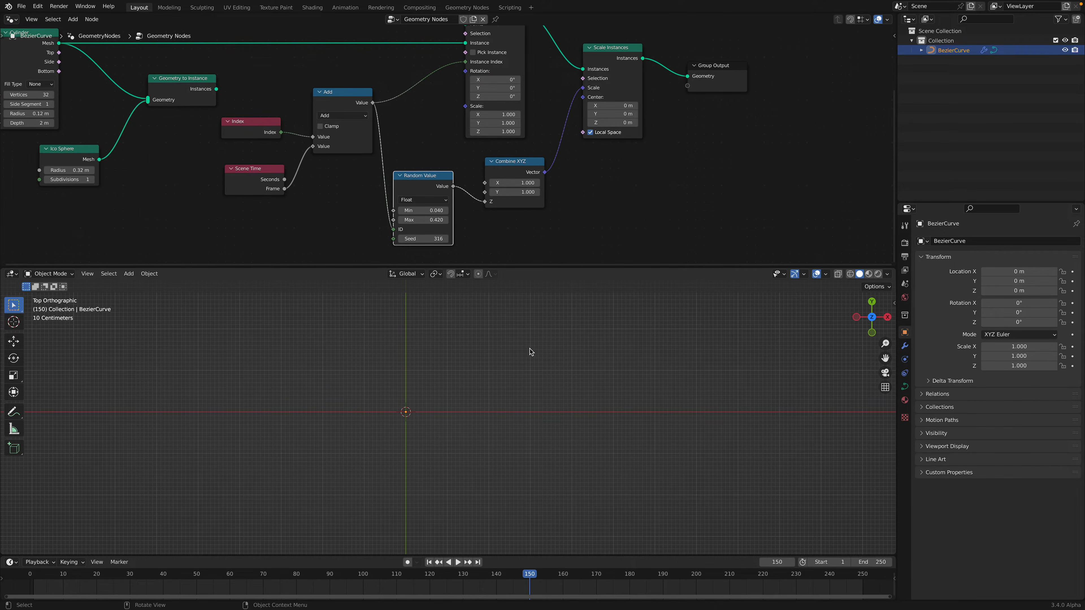
pyautogui.press('Tab')
pyautogui.press('x')
pyautogui.click(522, 353)
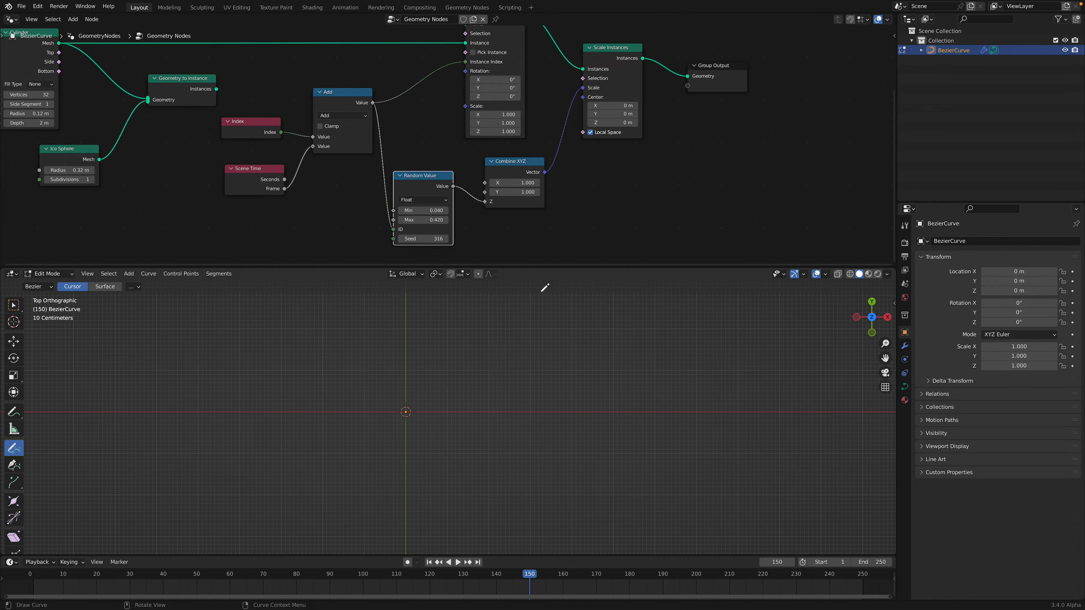
# Step: Enlarge the 3D viewport and draw the word ALOHA freehand as separate curve strokes in the top view
pyautogui.moveTo(544, 268); pyautogui.dragTo(540, 194)
pyautogui.keyDown('shift'); pyautogui.moveTo(477, 328); pyautogui.dragTo(384, 424, button='middle'); pyautogui.keyUp('shift')
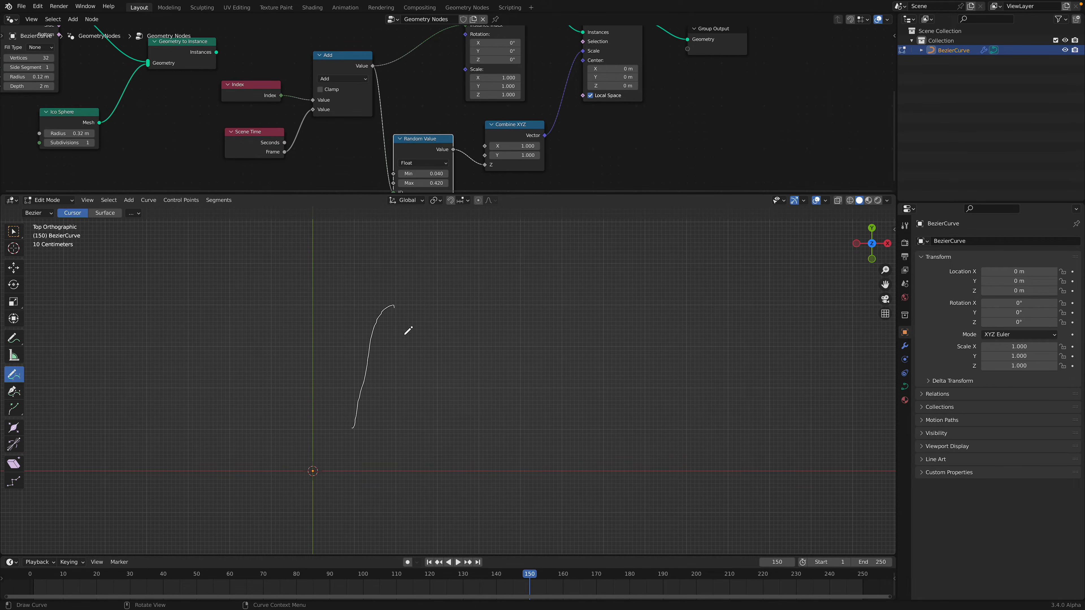
pyautogui.moveTo(404, 317); pyautogui.dragTo(441, 419)
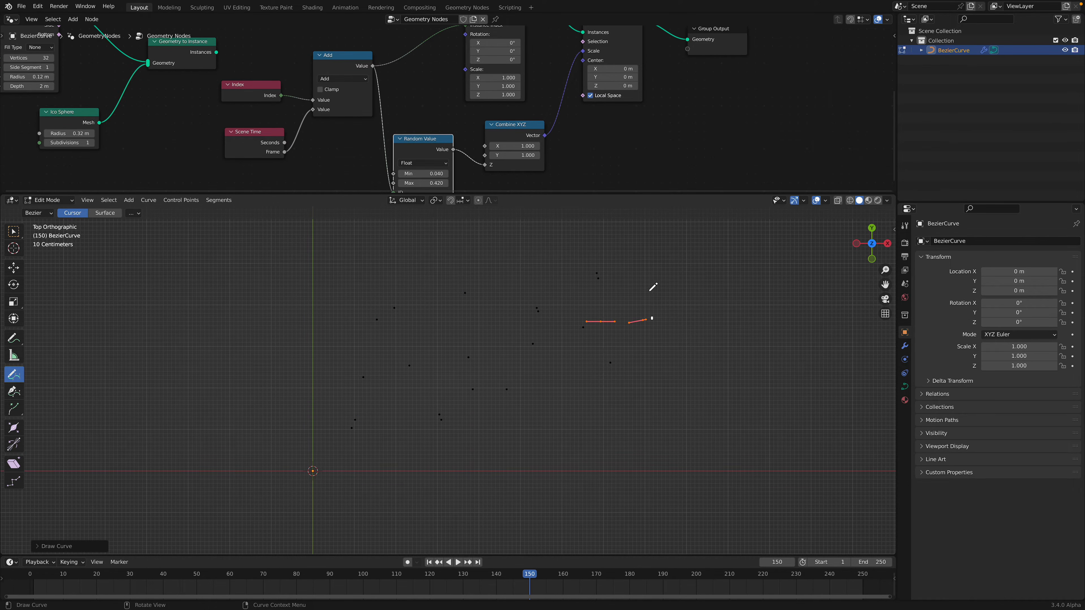
pyautogui.click(816, 200)
pyautogui.click(817, 200)
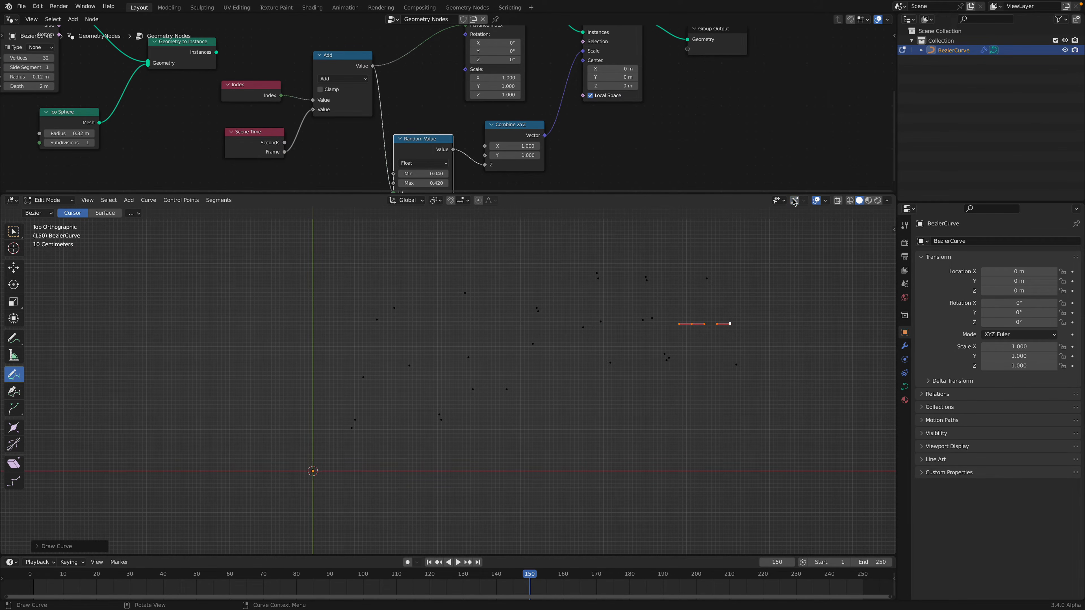
# Step: Draw long curved splines freehand around the ALOHA lettering in the top view
pyautogui.moveTo(667, 353); pyautogui.dragTo(667, 320, button='middle')
pyautogui.click(872, 234)
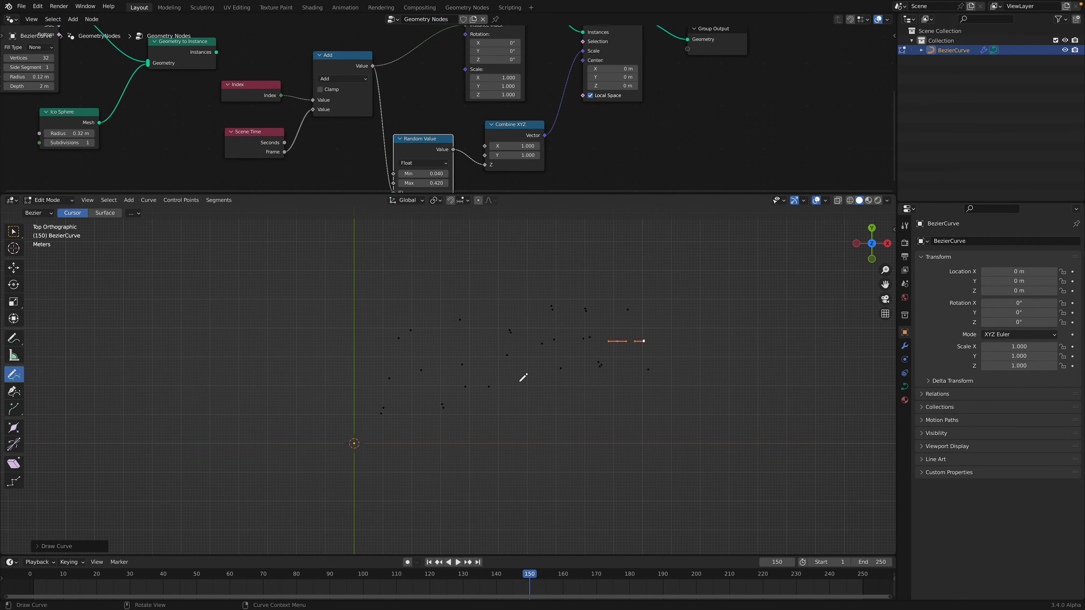
pyautogui.moveTo(732, 277); pyautogui.dragTo(704, 439)
pyautogui.moveTo(378, 465); pyautogui.dragTo(384, 473)
pyautogui.moveTo(539, 246); pyautogui.dragTo(618, 263)
pyautogui.moveTo(538, 318); pyautogui.dragTo(533, 285, button='middle')
# Step: Return to Object Mode, deselect the curve and save the file
pyautogui.click(49, 200)
pyautogui.click(52, 211)
pyautogui.keyDown('shift'); pyautogui.moveTo(415, 289); pyautogui.dragTo(351, 286, button='middle'); pyautogui.keyUp('shift')
pyautogui.click(375, 314)
pyautogui.moveTo(405, 328); pyautogui.dragTo(389, 295, button='middle')
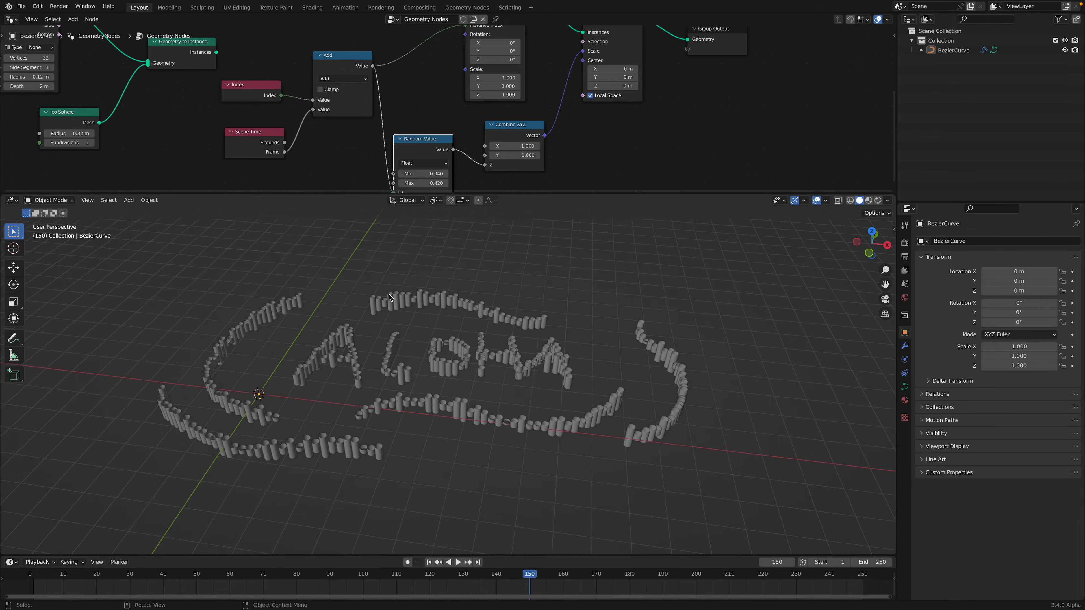
pyautogui.scroll(1, 388, 295)
pyautogui.hotkey('ctrl', 's')
# Step: Preview the animated cylinder lettering in perspective and save the file again
pyautogui.moveTo(444, 327)
pyautogui.mouseDown(button='middle')
pyautogui.moveTo(445, 297)
pyautogui.moveTo(449, 331)
pyautogui.moveTo(488, 334)
pyautogui.moveTo(460, 325)
pyautogui.mouseUp(button='middle')
pyautogui.press('space')
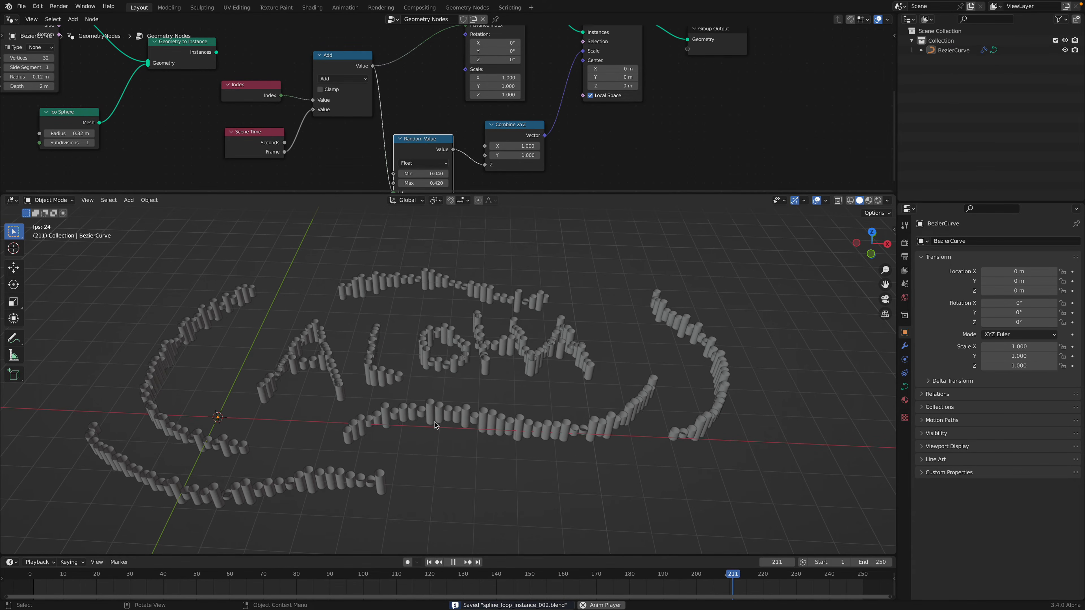
pyautogui.press('space')
pyautogui.hotkey('ctrl', 's')
# Step: Enlarge the node editor, reposition the Scene Time, Index and Add nodes, and preview the animation
pyautogui.moveTo(559, 191); pyautogui.dragTo(555, 280)
pyautogui.scroll(1, 451, 203)
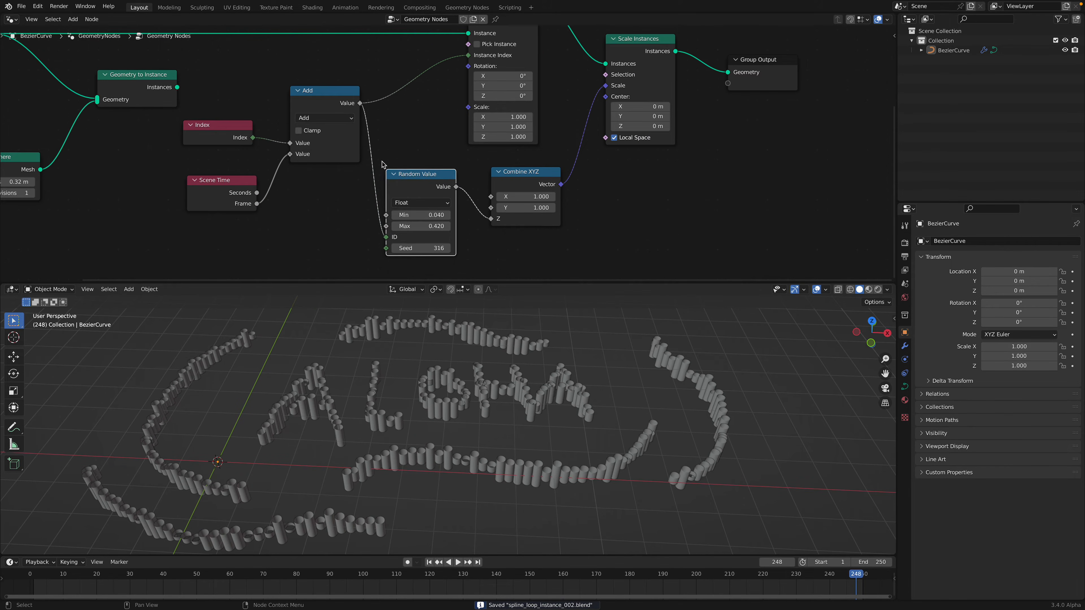
pyautogui.scroll(-2, 387, 169)
pyautogui.moveTo(387, 169); pyautogui.dragTo(408, 169, button='middle')
pyautogui.click(362, 136)
pyautogui.moveTo(284, 194); pyautogui.dragTo(270, 192)
pyautogui.moveTo(289, 145); pyautogui.dragTo(277, 149)
pyautogui.moveTo(340, 118); pyautogui.dragTo(336, 136)
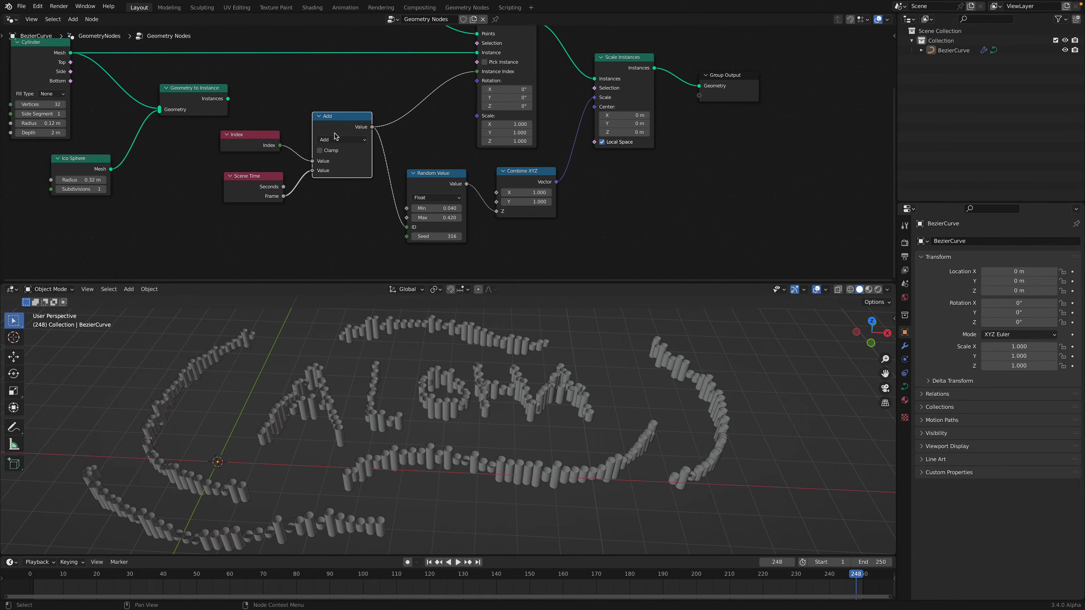
pyautogui.press('space')
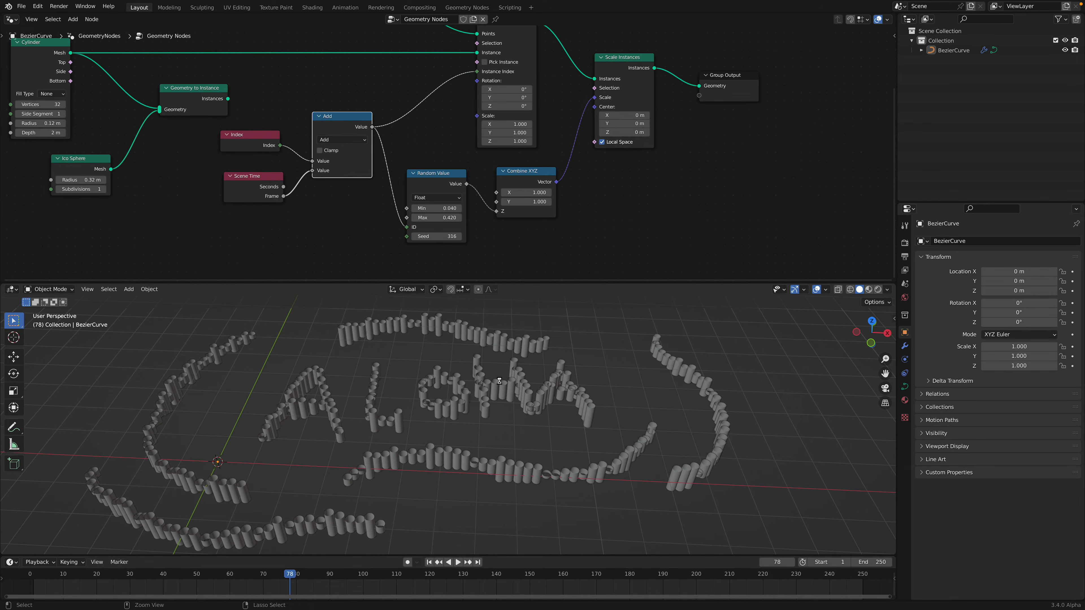
# Step: Select the curve and add a Solidify modifier with a thickness of 0.028 m
pyautogui.scroll(4, 502, 382)
pyautogui.click(560, 379)
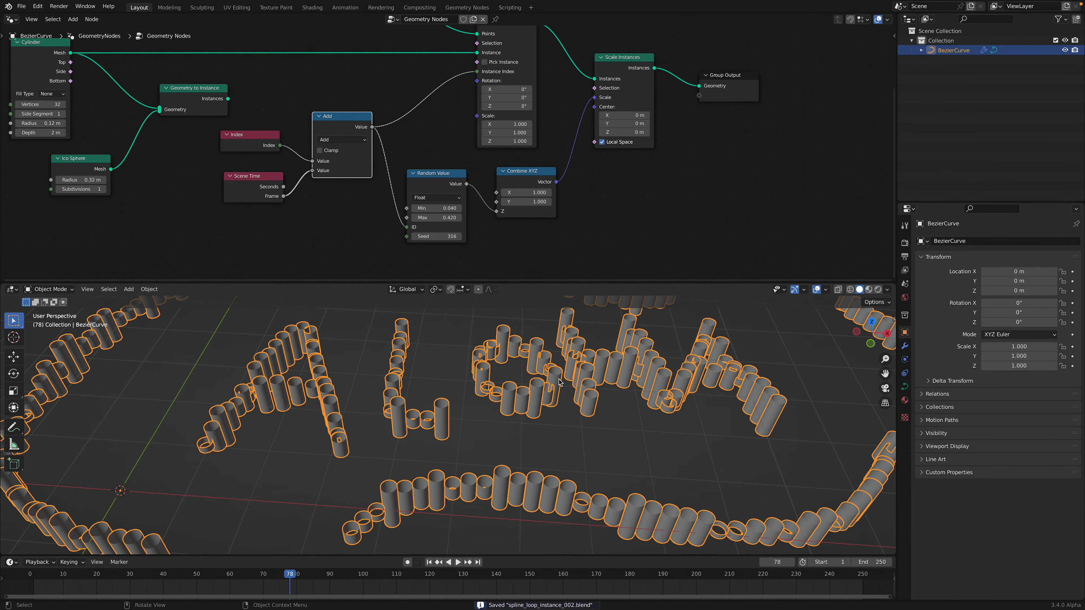
pyautogui.scroll(2, 560, 379)
pyautogui.moveTo(592, 378); pyautogui.dragTo(598, 377, button='middle')
pyautogui.click(905, 347)
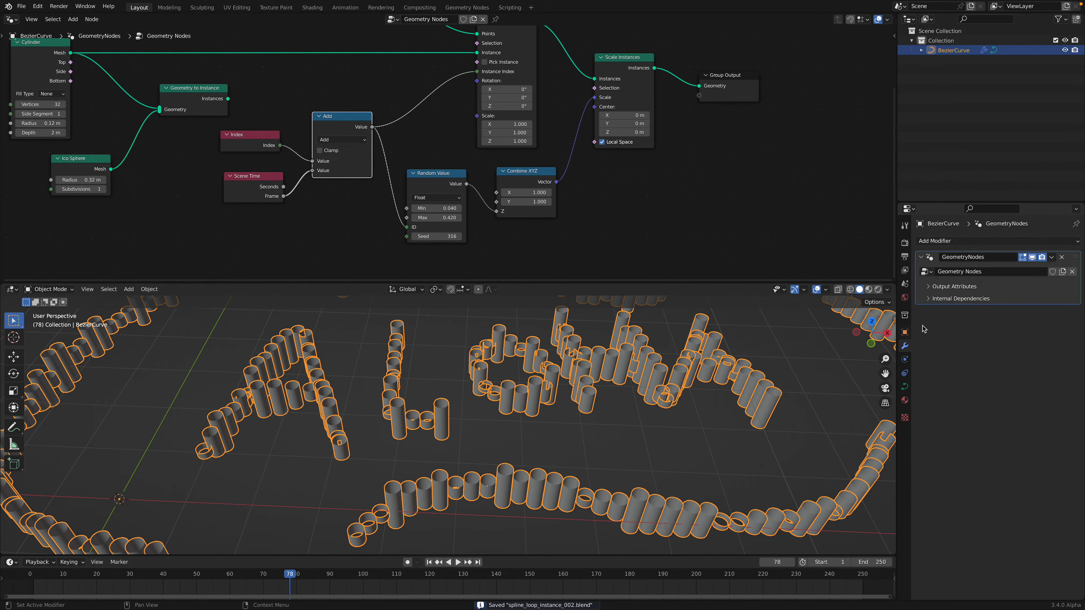
pyautogui.click(959, 247)
pyautogui.click(919, 364)
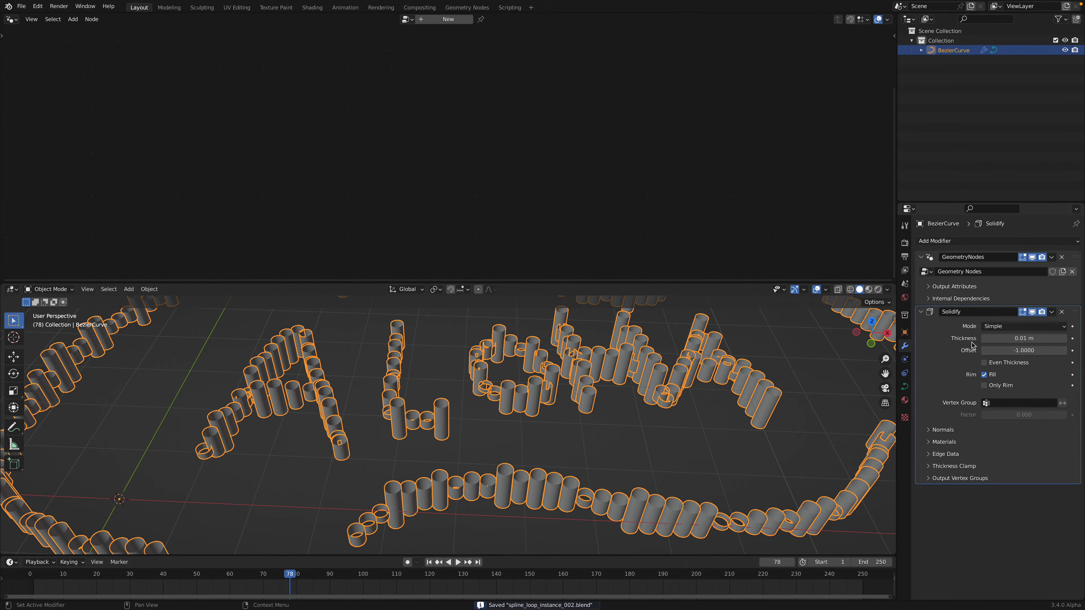
pyautogui.moveTo(997, 337); pyautogui.dragTo(1025, 338)
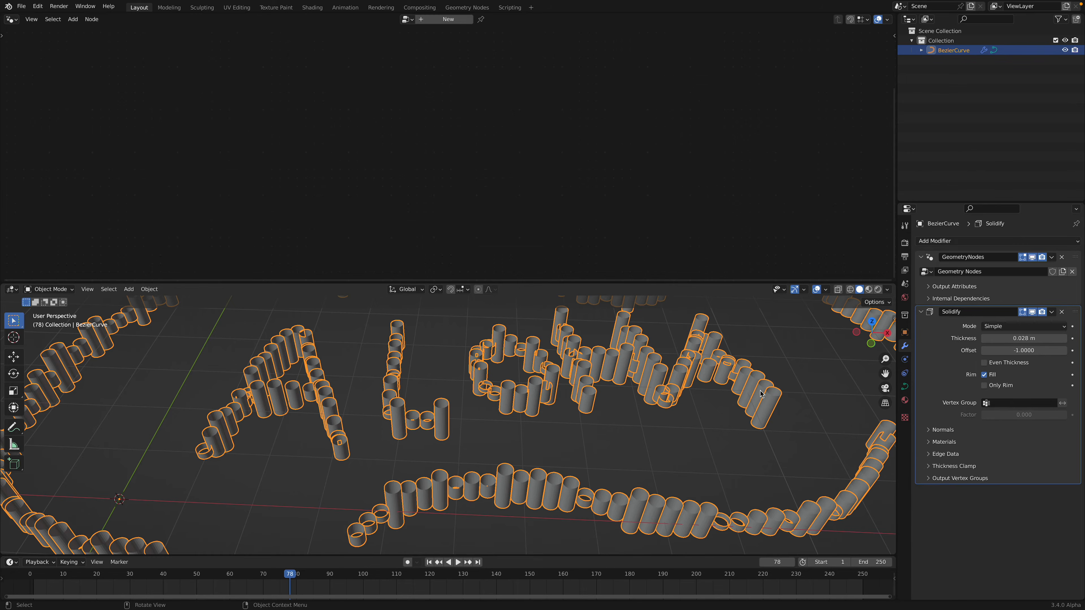
# Step: Save the file and insert a Realize Instances node between Scale Instances and Group Output
pyautogui.click(1040, 289)
pyautogui.hotkey('ctrl', 's')
pyautogui.scroll(4, 512, 128)
pyautogui.hotkey('shift', 'a')
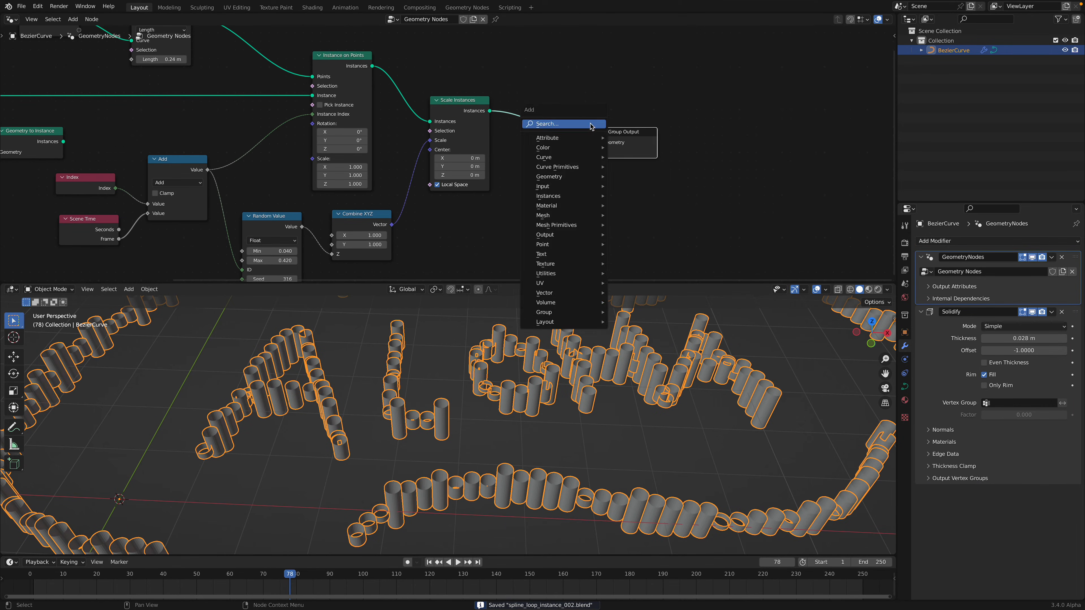
pyautogui.click(590, 124)
pyautogui.write('rea')
pyautogui.click(599, 139)
pyautogui.click(531, 130)
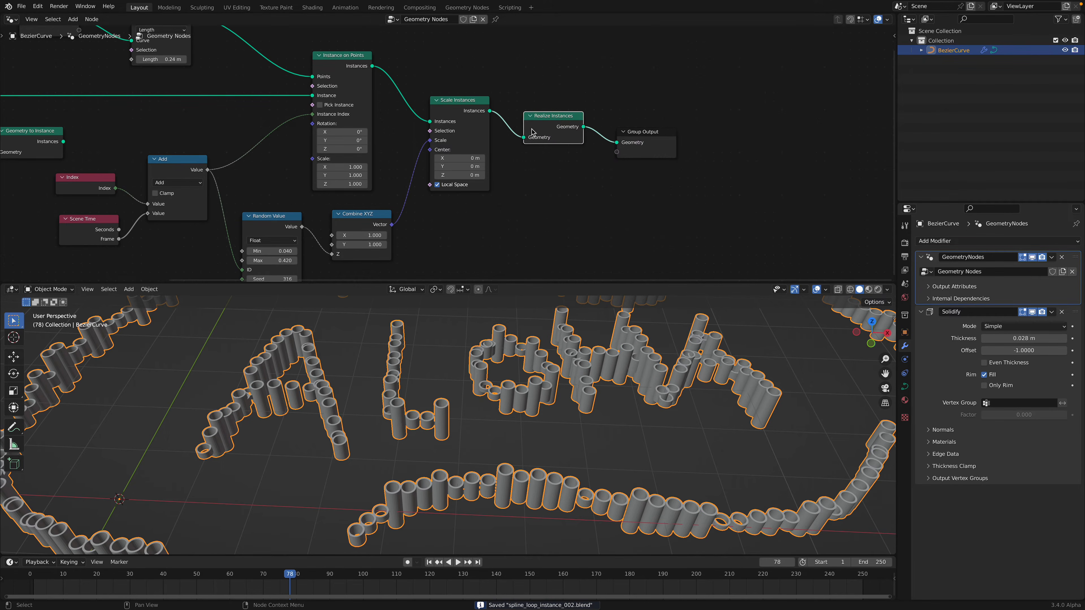
# Step: Set the Solidify modifier's thickness to 0.026 m, deselect the curve and save the file
pyautogui.scroll(2, 632, 367)
pyautogui.moveTo(1011, 339); pyautogui.dragTo(1009, 339)
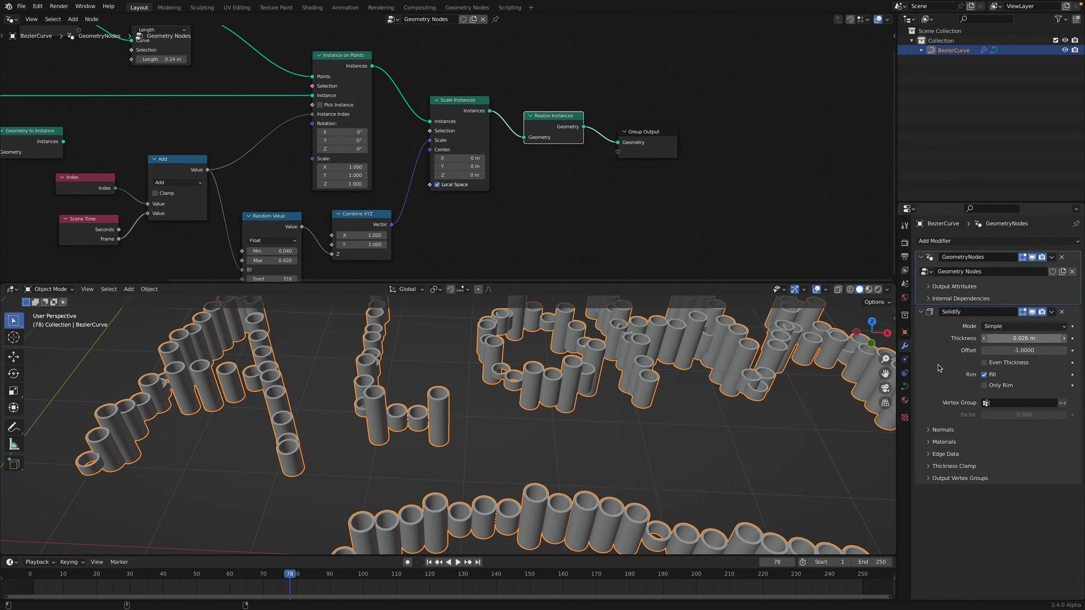
pyautogui.click(630, 492)
pyautogui.scroll(-5, 614, 461)
pyautogui.hotkey('ctrl', 's')
# Step: Play the animation to check the solidified cylinders from a wider perspective view
pyautogui.moveTo(596, 426); pyautogui.dragTo(485, 423, button='middle')
pyautogui.press('space')
pyautogui.press('space')
pyautogui.press('space')
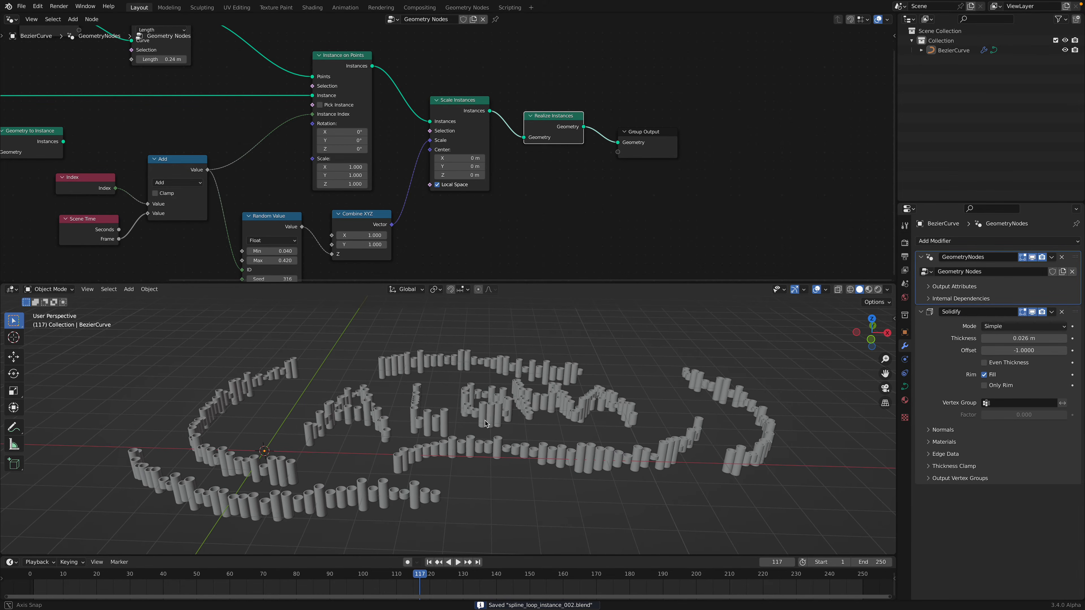
# Step: Spread out the Cylinder, Ico Sphere and Geometry to Instance nodes and save the file
pyautogui.moveTo(507, 197); pyautogui.dragTo(779, 182, button='middle')
pyautogui.moveTo(527, 220); pyautogui.dragTo(803, 269, button='middle')
pyautogui.moveTo(438, 128); pyautogui.dragTo(169, 70)
pyautogui.moveTo(463, 233); pyautogui.dragTo(245, 210)
pyautogui.moveTo(575, 169); pyautogui.dragTo(438, 189)
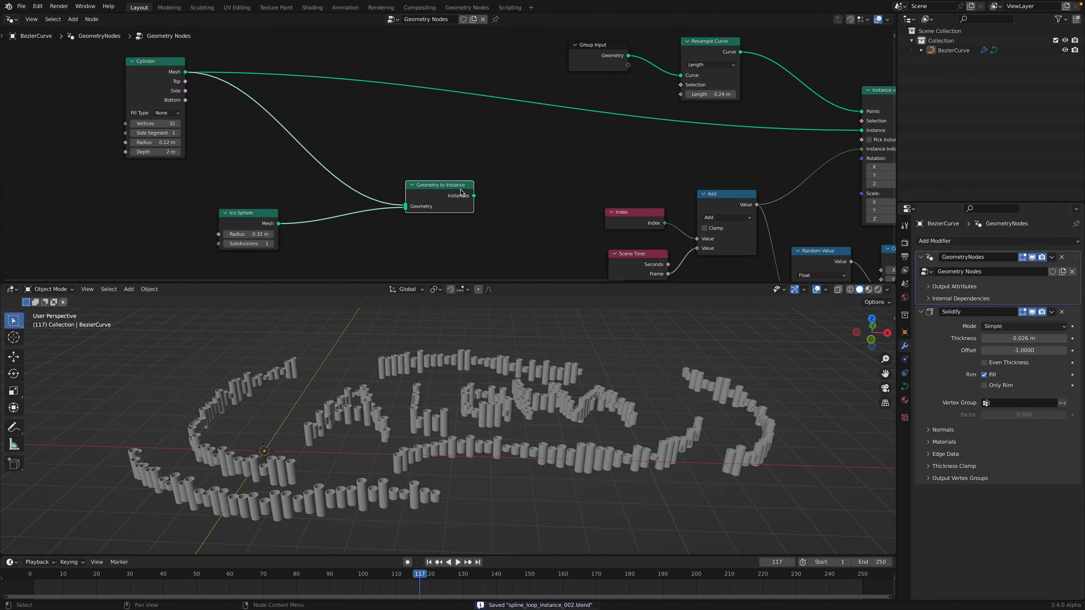
pyautogui.moveTo(472, 200); pyautogui.dragTo(388, 202, button='middle')
pyautogui.hotkey('ctrl', 's')
pyautogui.moveTo(350, 193); pyautogui.dragTo(355, 209)
# Step: Add a Bounding Box node and connect the Cylinder's Mesh output to its Geometry input
pyautogui.moveTo(292, 145); pyautogui.dragTo(321, 179, button='middle')
pyautogui.hotkey('shift', 'a')
pyautogui.press('s')
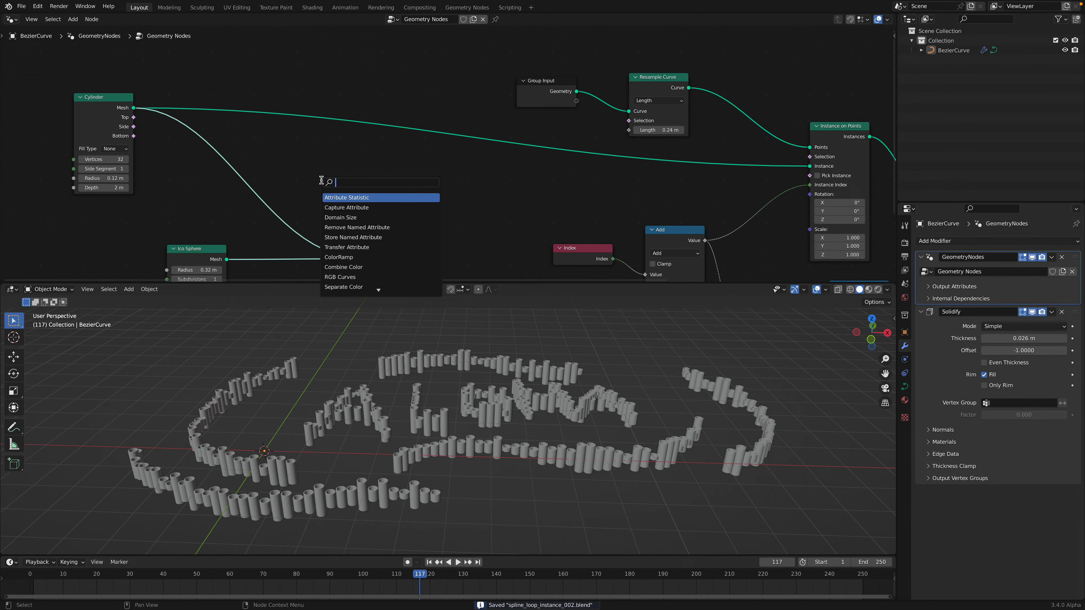
pyautogui.write('bound')
pyautogui.press('Return')
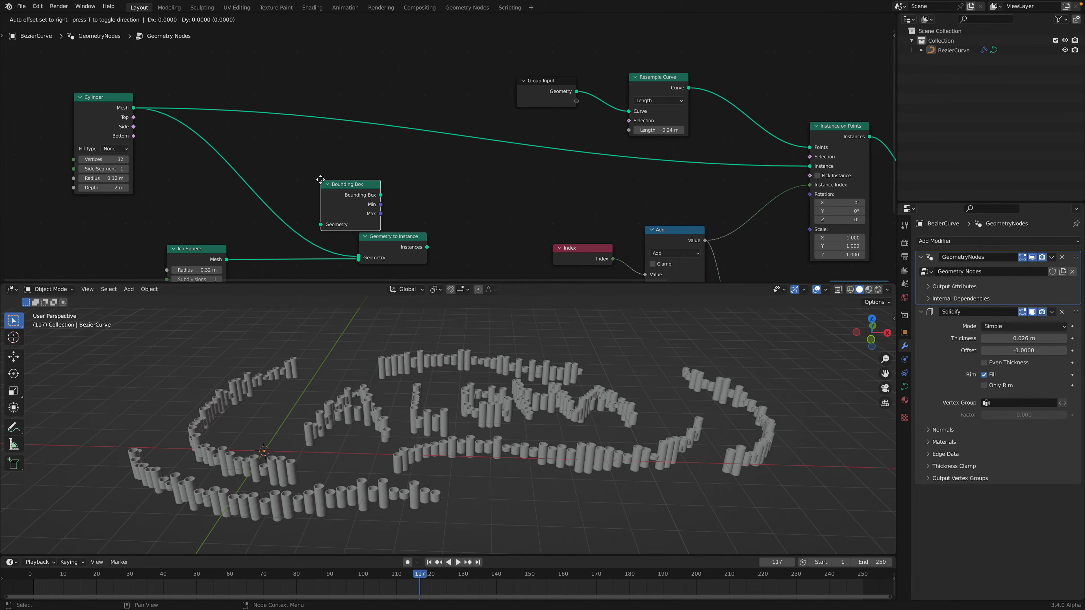
pyautogui.click(288, 152)
pyautogui.moveTo(136, 109); pyautogui.dragTo(225, 163)
pyautogui.moveTo(292, 198); pyautogui.dragTo(292, 197)
# Step: Insert a Transform node on the link from the Cylinder to Instance on Points and make room around it
pyautogui.hotkey('shift', 'a')
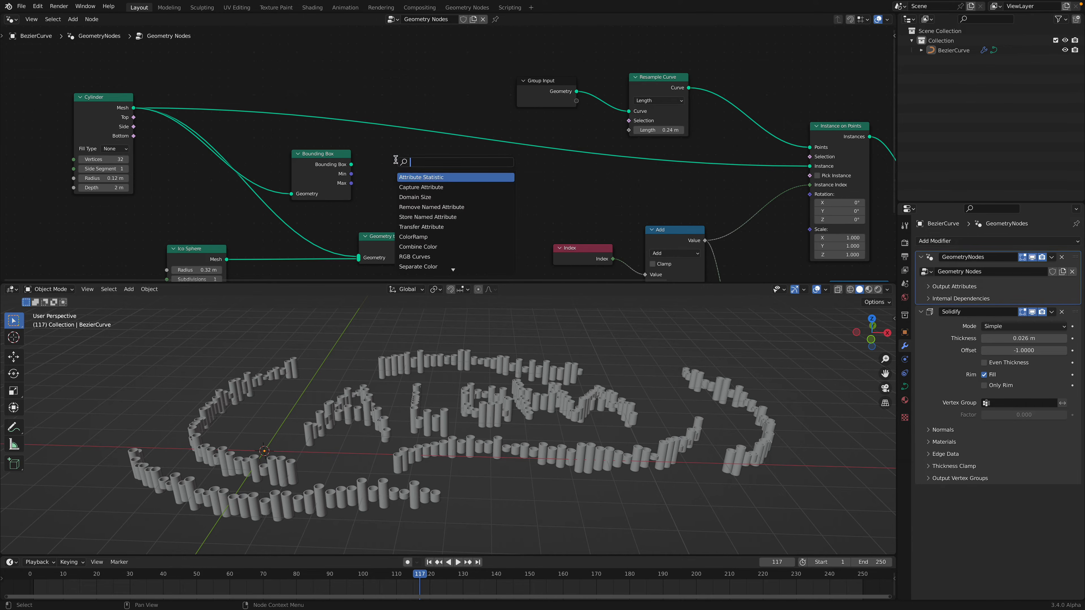
pyautogui.write('transform')
pyautogui.press('Return')
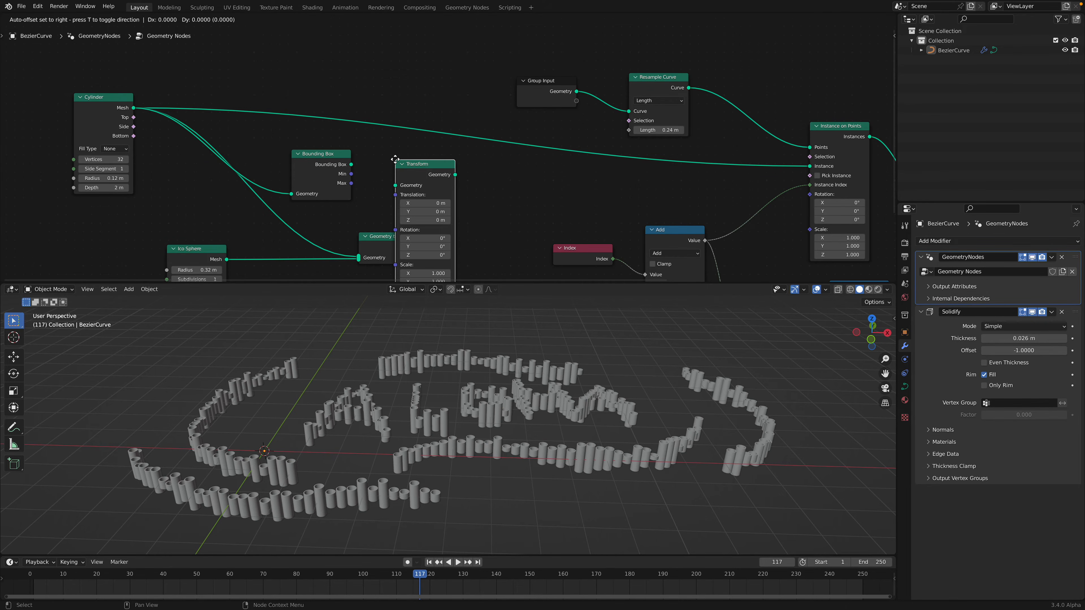
pyautogui.click(381, 62)
pyautogui.moveTo(323, 154); pyautogui.dragTo(306, 144)
pyautogui.moveTo(429, 65); pyautogui.dragTo(471, 67)
pyautogui.hotkey('shift', 'a')
pyautogui.click(390, 125)
pyautogui.write('vec')
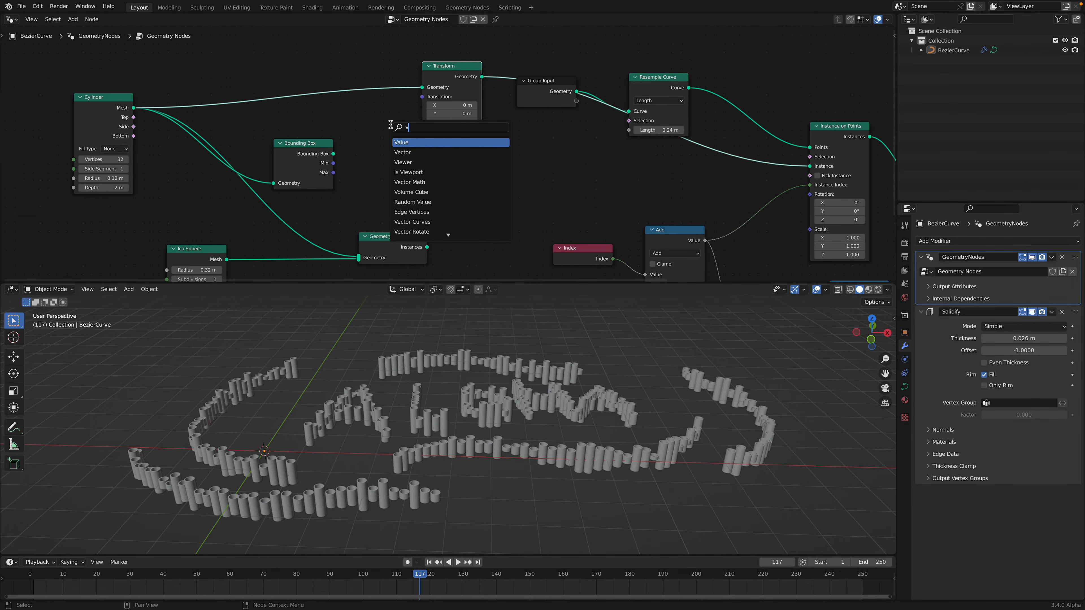
pyautogui.press('Escape')
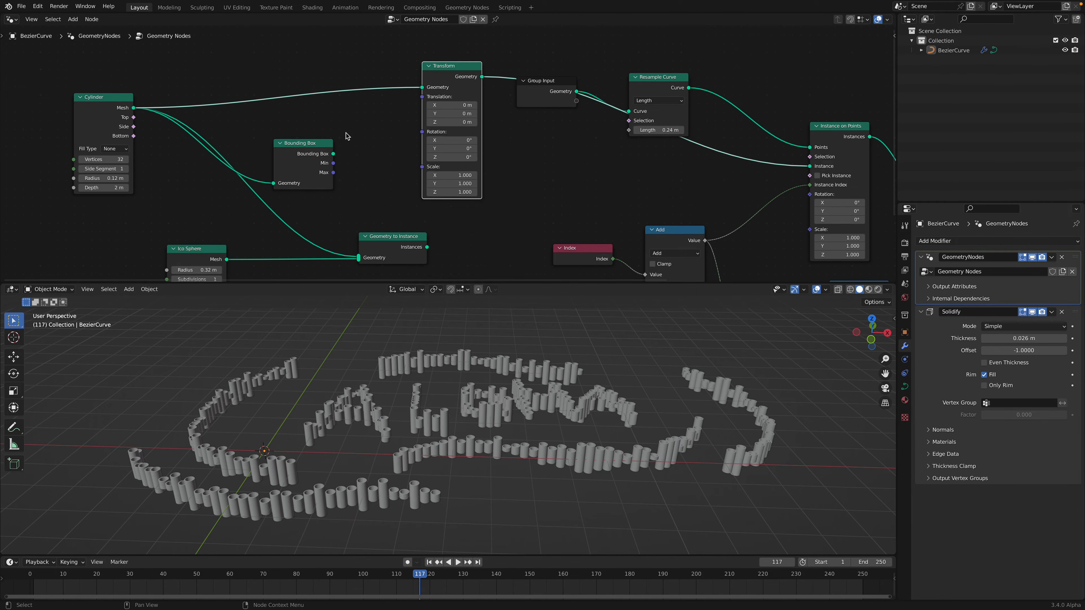
# Step: Connect the Bounding Box Max output to the Transform's Translation and insert a Vector Math node on that link
pyautogui.scroll(2, 343, 148)
pyautogui.click(314, 177)
pyautogui.moveTo(316, 176); pyautogui.dragTo(418, 90)
pyautogui.hotkey('shift', 'a')
pyautogui.click(363, 114)
pyautogui.write('vector')
pyautogui.press('Down')
pyautogui.press('Return')
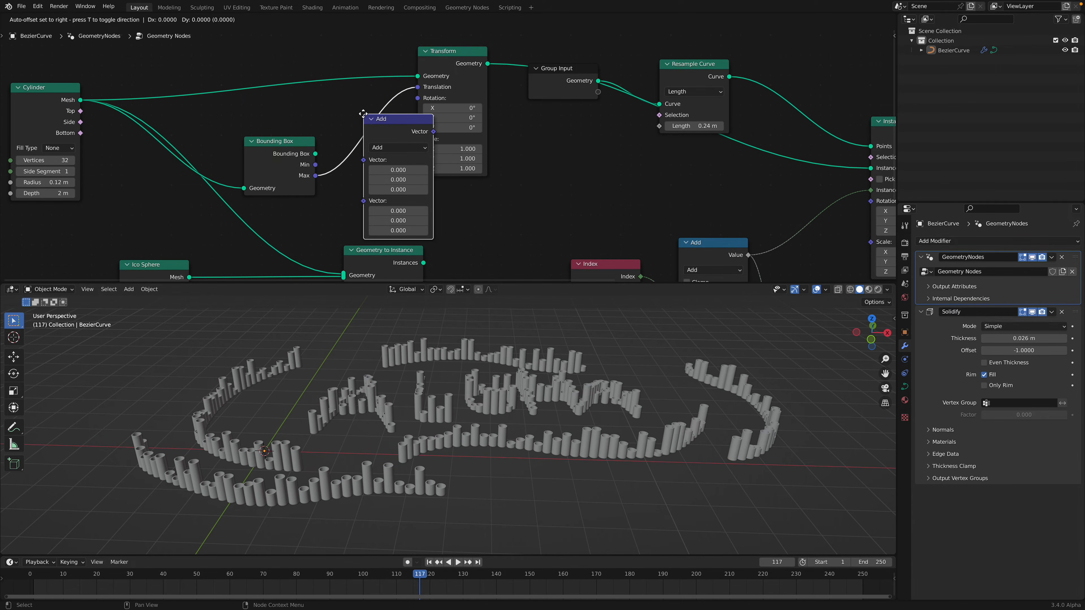
pyautogui.click(349, 159)
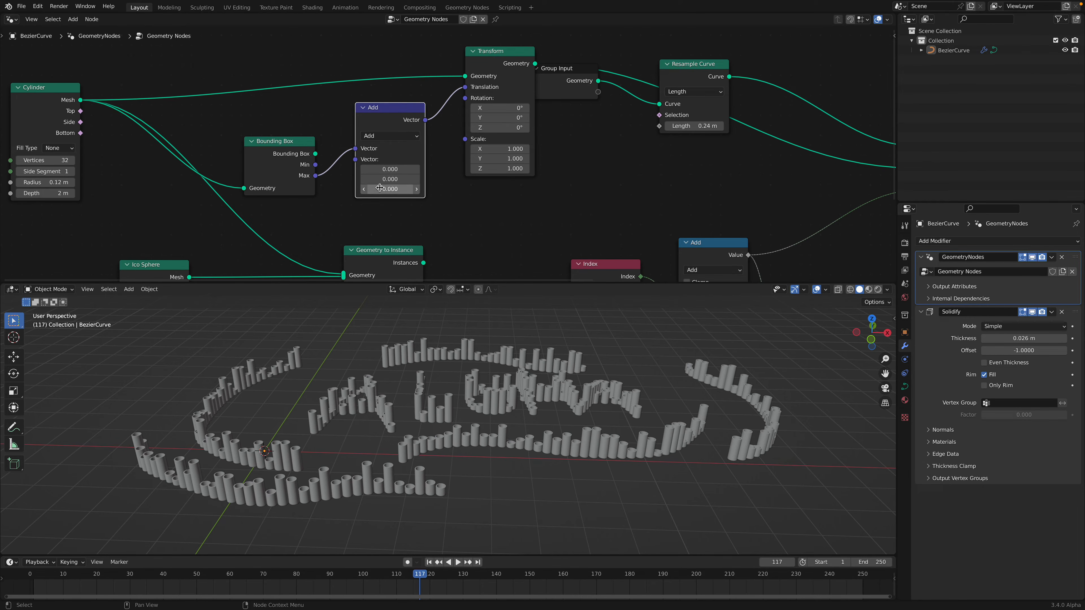
# Step: Set the Vector Math node's third component to 1.000 and its operation to Multiply
pyautogui.press('Return')
pyautogui.moveTo(444, 371); pyautogui.dragTo(442, 300, button='middle')
pyautogui.hotkey('ctrl', 's')
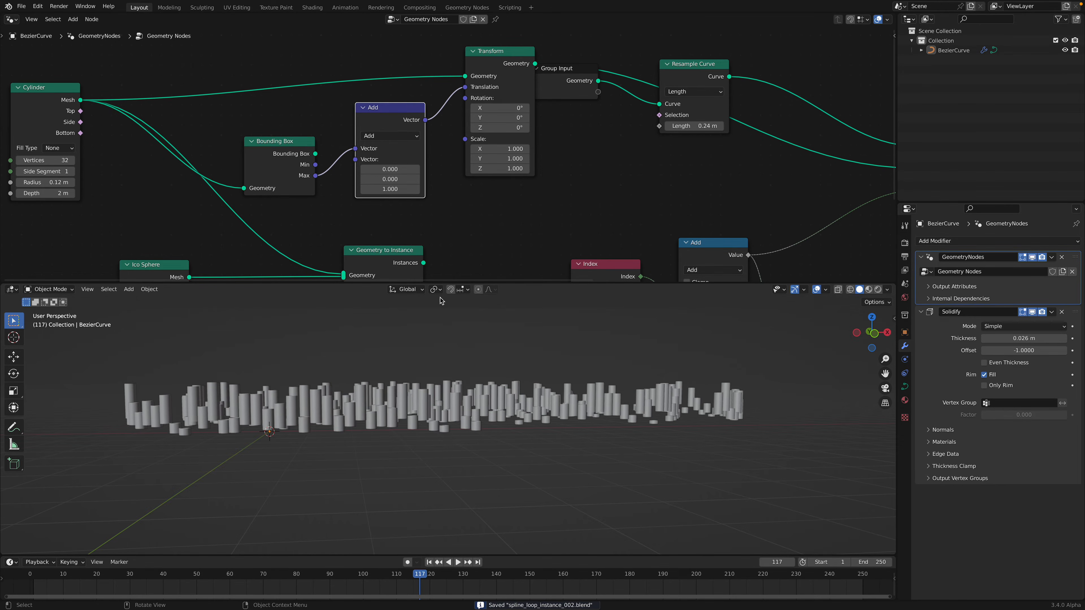
pyautogui.click(392, 137)
pyautogui.click(380, 160)
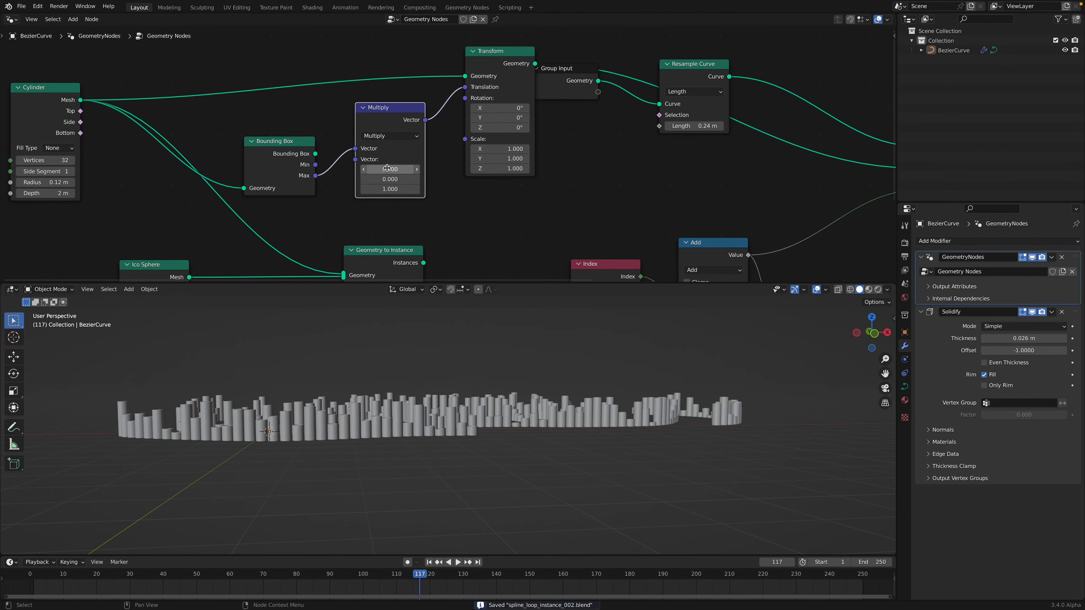
# Step: Play the animation to check how the cylinders scale from their shifted base
pyautogui.moveTo(446, 368); pyautogui.dragTo(489, 444, button='middle')
pyautogui.press('space')
pyautogui.press('space')
pyautogui.scroll(-3, 565, 165)
pyautogui.moveTo(564, 166); pyautogui.dragTo(460, 175, button='middle')
pyautogui.press('space')
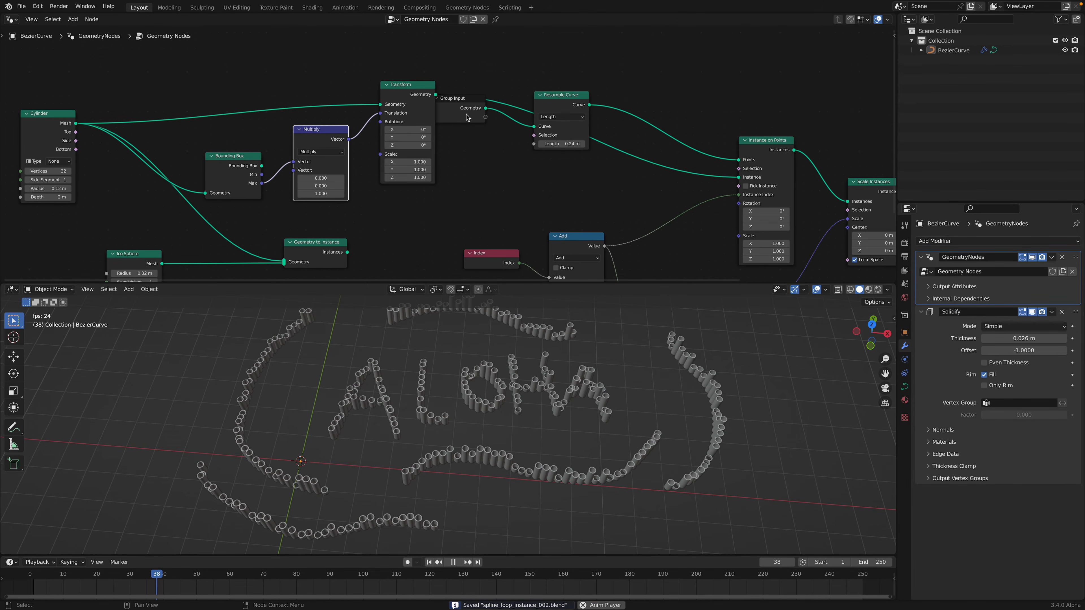
pyautogui.press('space')
# Step: Reposition the Group Input and Resample Curve nodes above the link from Transform to Instance on Points
pyautogui.moveTo(469, 111); pyautogui.dragTo(491, 166)
pyautogui.moveTo(566, 102); pyautogui.dragTo(609, 86)
pyautogui.moveTo(607, 130); pyautogui.dragTo(525, 134, button='middle')
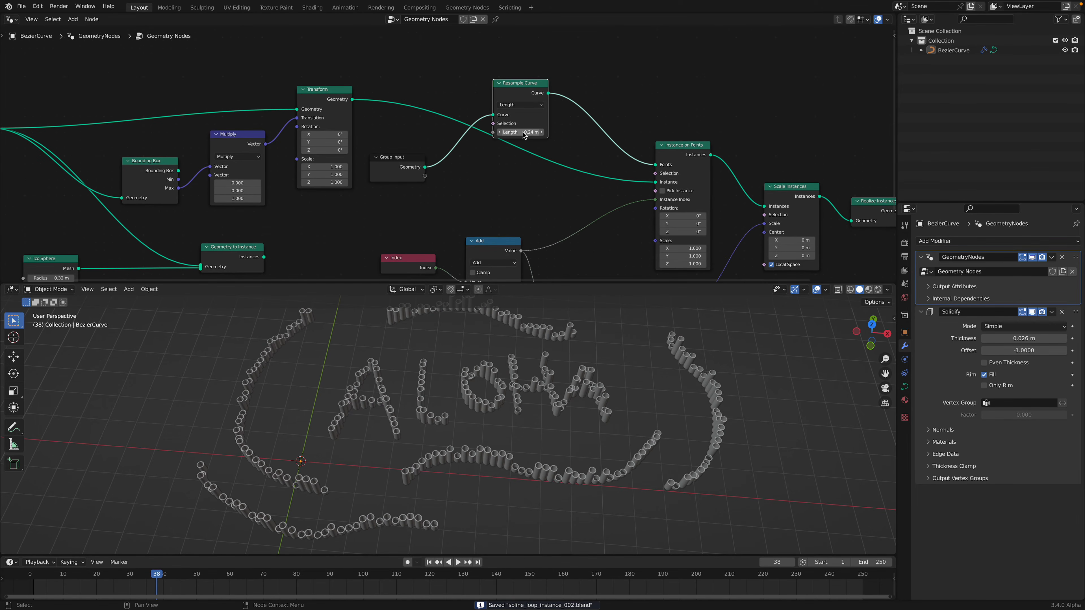
pyautogui.hotkey('ctrl', 'Left')
pyautogui.hotkey('ctrl', 'Right')
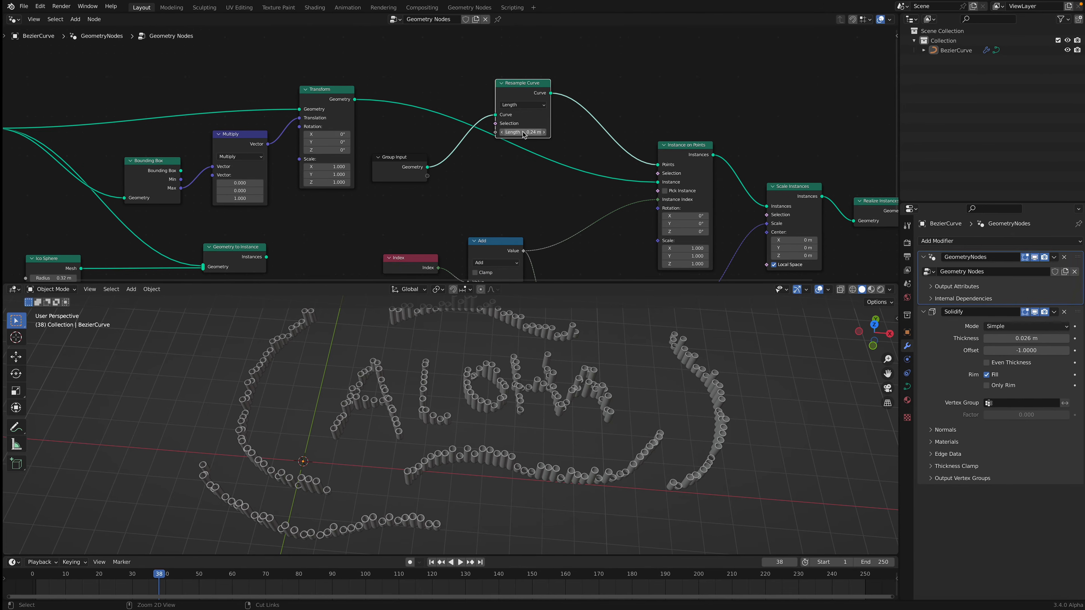
pyautogui.moveTo(538, 84); pyautogui.dragTo(605, 74)
pyautogui.moveTo(408, 165); pyautogui.dragTo(467, 85)
pyautogui.moveTo(507, 101); pyautogui.dragTo(475, 100, button='middle')
pyautogui.moveTo(547, 73); pyautogui.dragTo(508, 86)
# Step: Set the Resample Curve length to 0.3 m, preview the spacing and save the file
pyautogui.press('space')
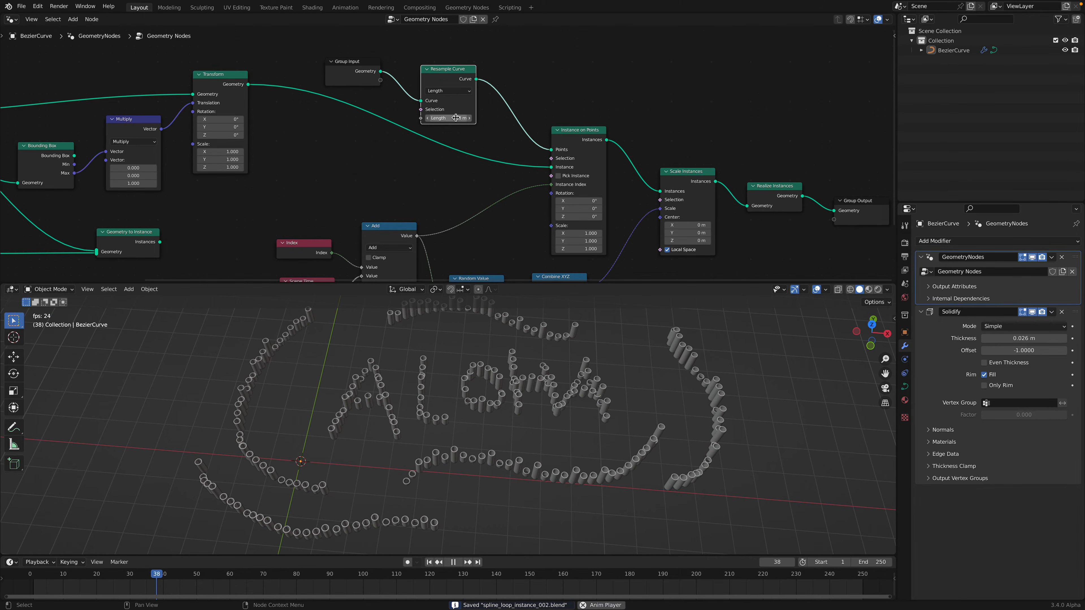
pyautogui.press('space')
pyautogui.scroll(5, 565, 139)
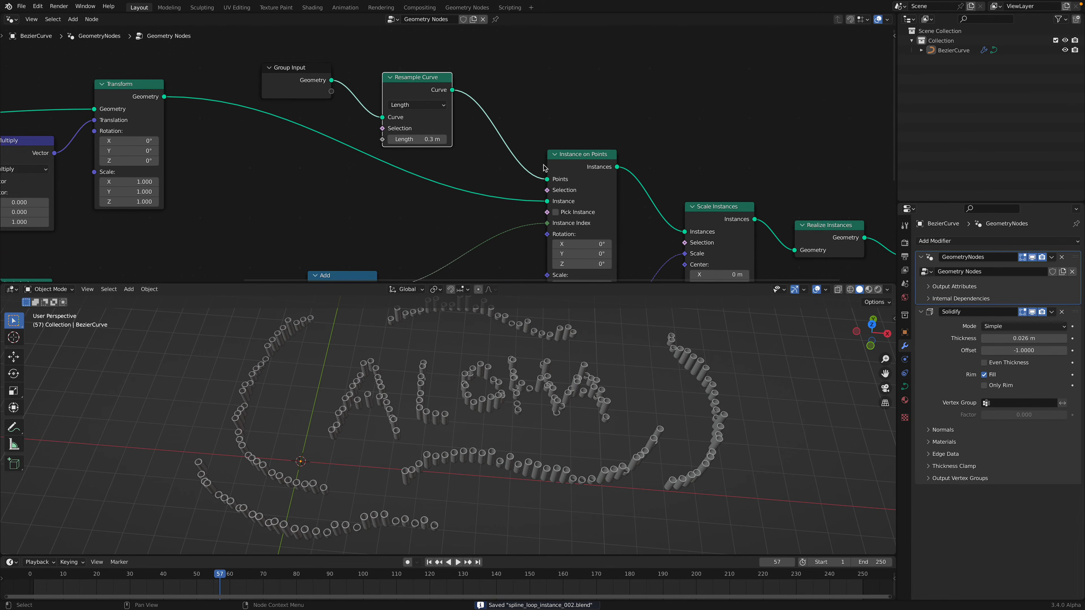
pyautogui.moveTo(564, 196); pyautogui.dragTo(535, 181)
pyautogui.click(619, 173)
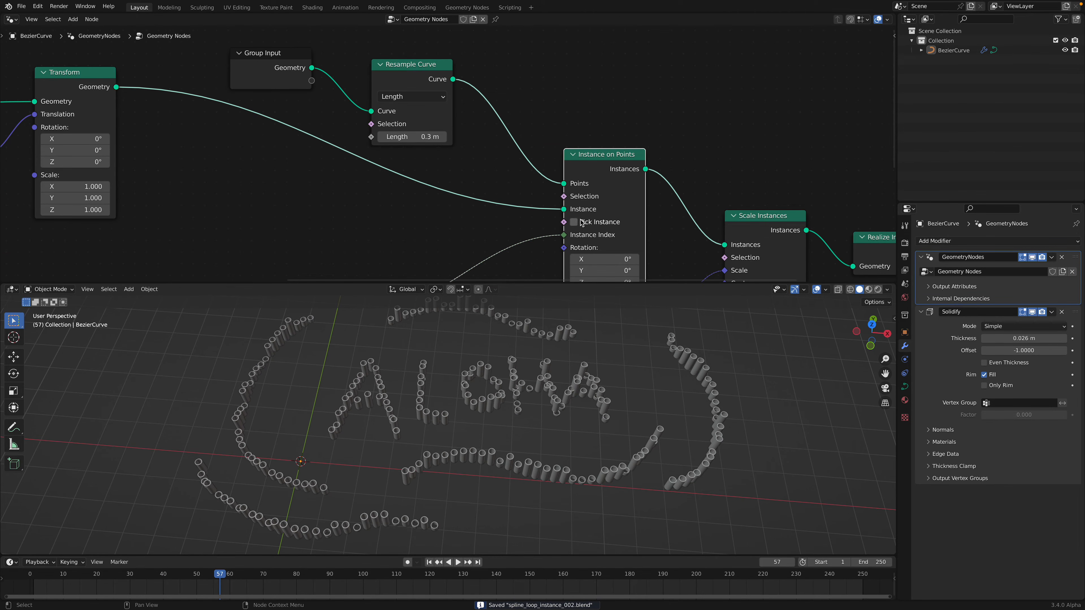
pyautogui.scroll(-1, 556, 224)
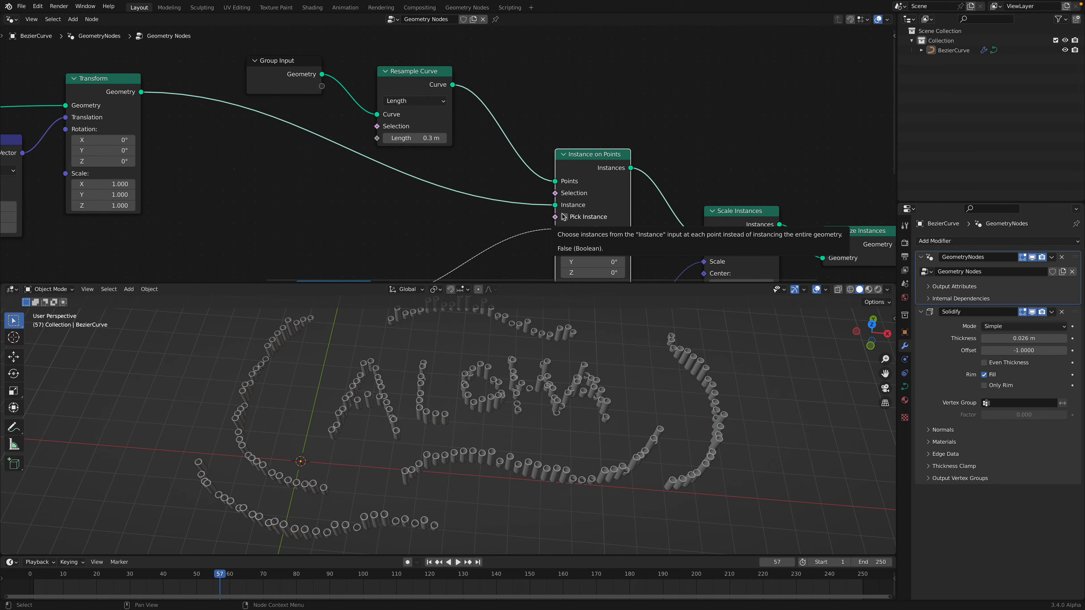
pyautogui.moveTo(499, 226); pyautogui.dragTo(507, 191, button='middle')
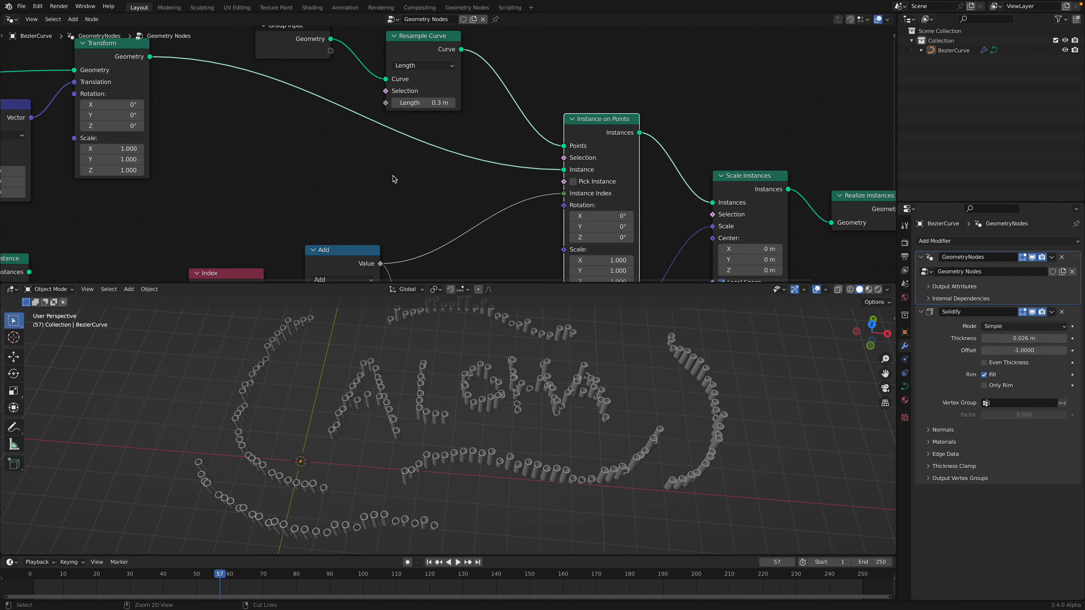
pyautogui.hotkey('ctrl', 's')
# Step: Add a Boolean Random Value node, connect it to the Selection of Instance on Points and preview the animation
pyautogui.hotkey('shift', 'a')
pyautogui.press('s')
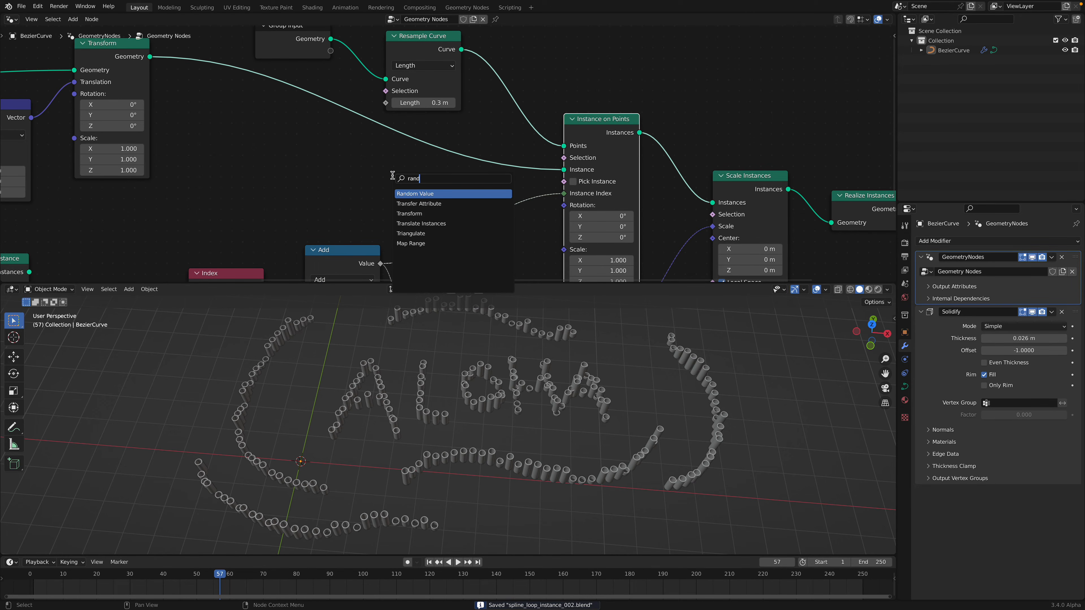
pyautogui.press('Return')
pyautogui.click(237, 136)
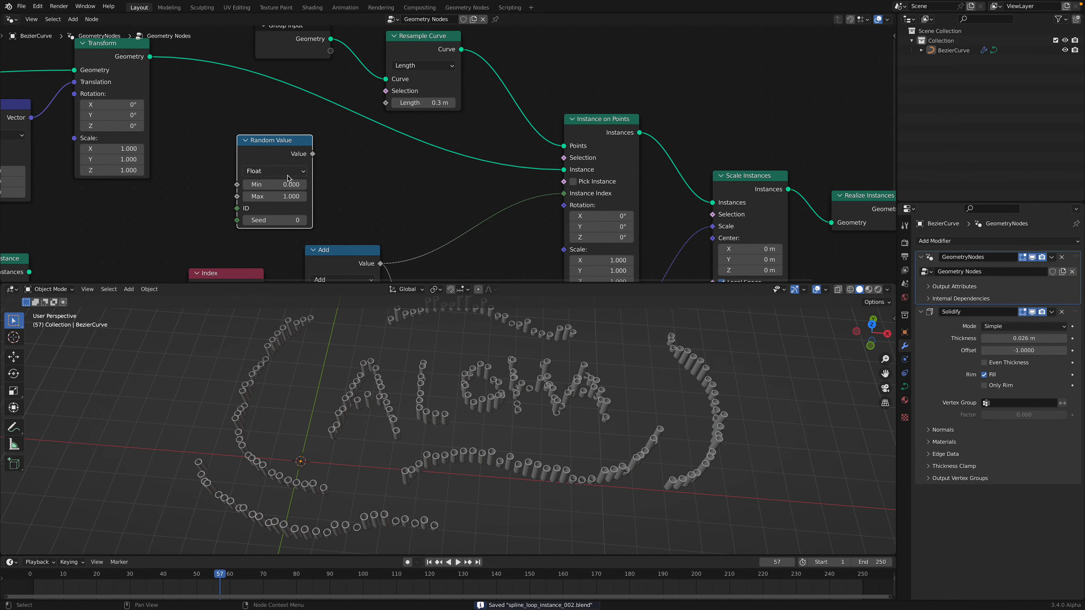
pyautogui.click(284, 172)
pyautogui.click(279, 218)
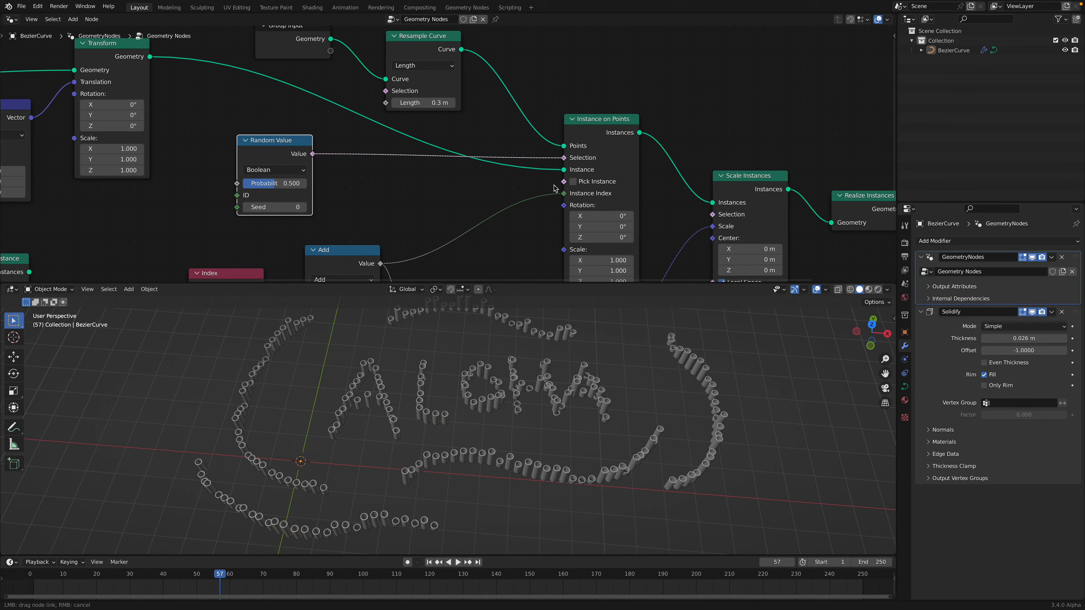
pyautogui.press('space')
pyautogui.moveTo(549, 396); pyautogui.dragTo(548, 369, button='middle')
pyautogui.scroll(1, 548, 369)
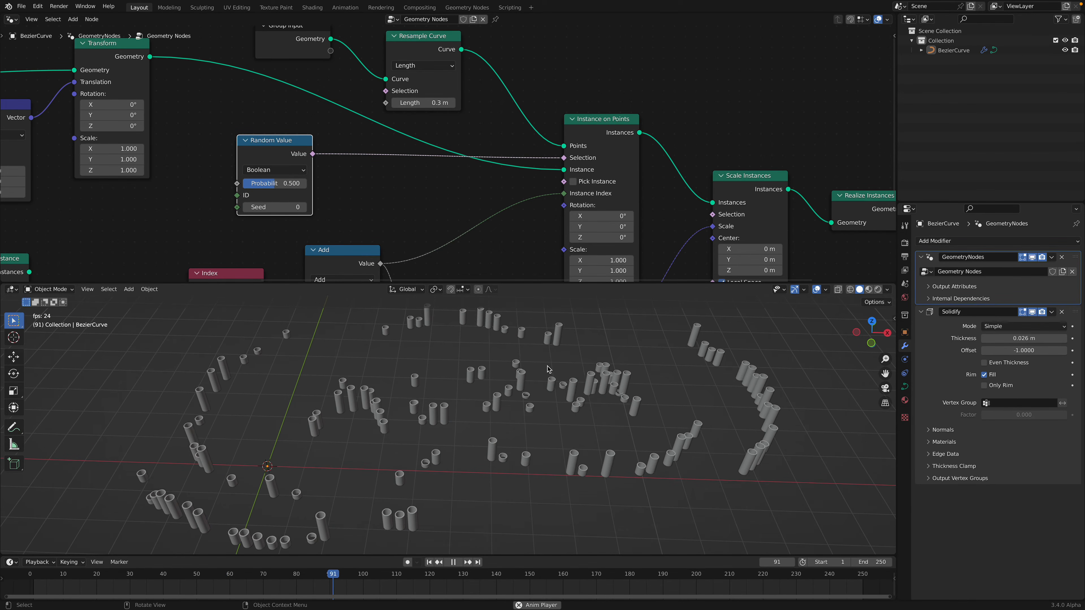
pyautogui.press('space')
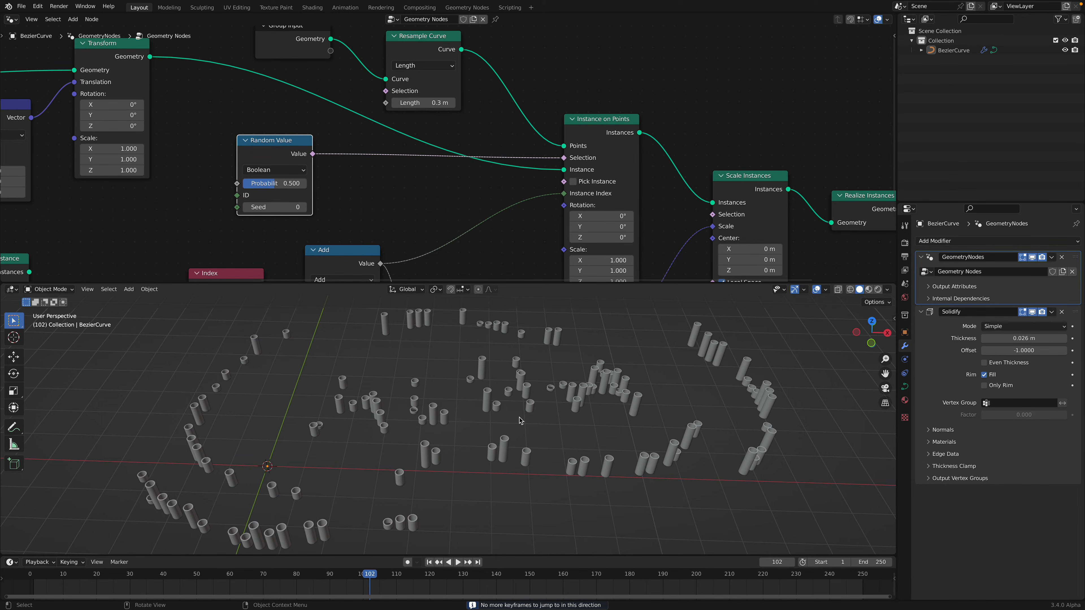
# Step: Set the Boolean Random Value's probability to 0.821 and seed to 144 while previewing the animation
pyautogui.press('space')
pyautogui.moveTo(282, 182); pyautogui.dragTo(357, 207)
pyautogui.press('space')
pyautogui.press('space')
pyautogui.press('space')
pyautogui.scroll(-2, 304, 217)
pyautogui.moveTo(304, 220); pyautogui.dragTo(305, 176, button='middle')
pyautogui.moveTo(315, 95); pyautogui.dragTo(342, 98)
pyautogui.scroll(1, 359, 160)
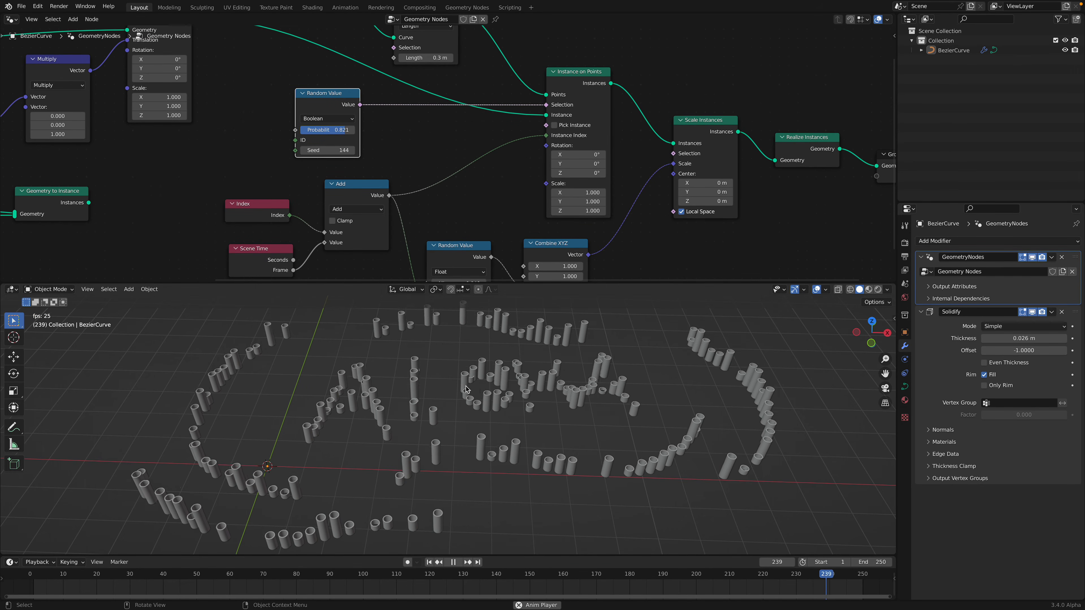
pyautogui.moveTo(467, 390); pyautogui.dragTo(467, 375, button='middle')
pyautogui.press('space')
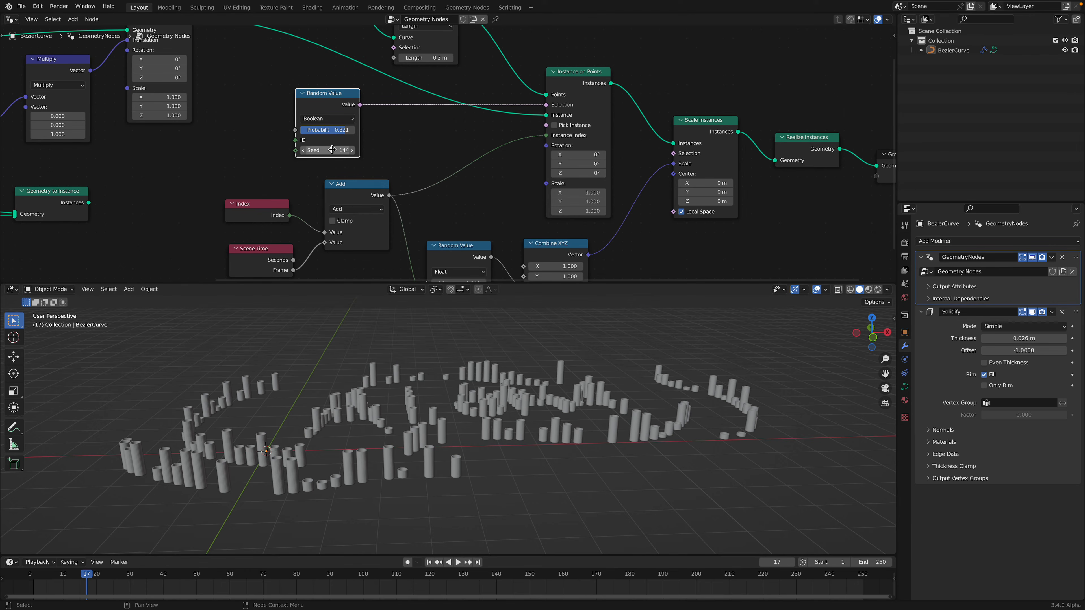
# Step: Set the Boolean Random Value's probability to 0.846 and seed to 268, and preview the animation
pyautogui.moveTo(334, 137); pyautogui.dragTo(350, 150)
pyautogui.press('space')
pyautogui.moveTo(420, 368); pyautogui.dragTo(419, 393, button='middle')
pyautogui.press('space')
# Step: Delete the Boolean Random Value node feeding the Selection and save the file
pyautogui.click(337, 105)
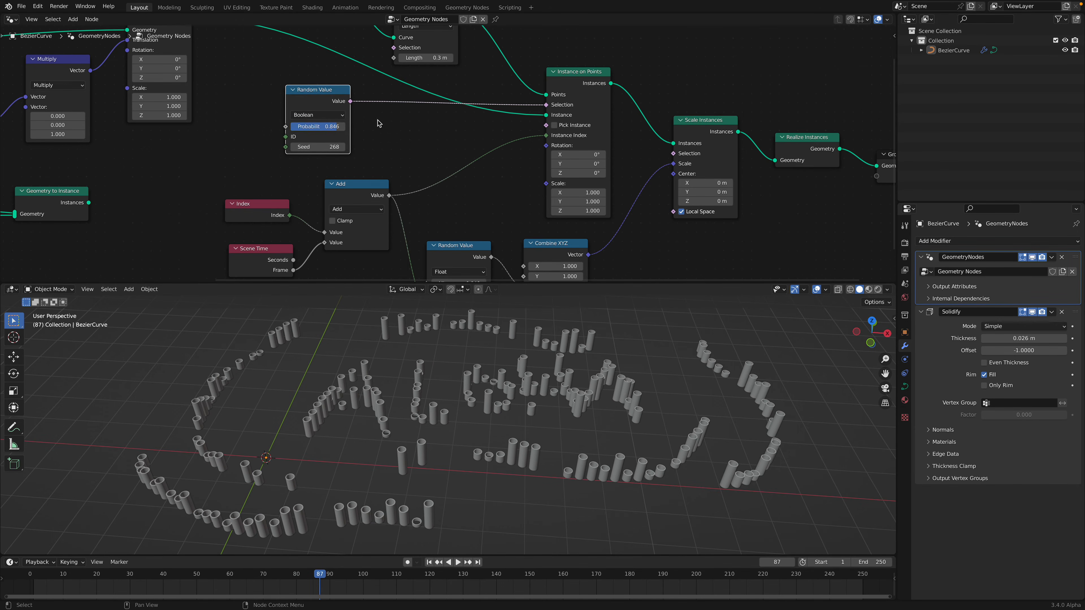
pyautogui.press('x')
pyautogui.moveTo(377, 124); pyautogui.dragTo(377, 176, button='middle')
# Step: Move the Geometry to Instance and Ico Sphere nodes closer to the rest of the node tree
pyautogui.moveTo(340, 210); pyautogui.dragTo(486, 152, button='middle')
pyautogui.scroll(-1, 304, 179)
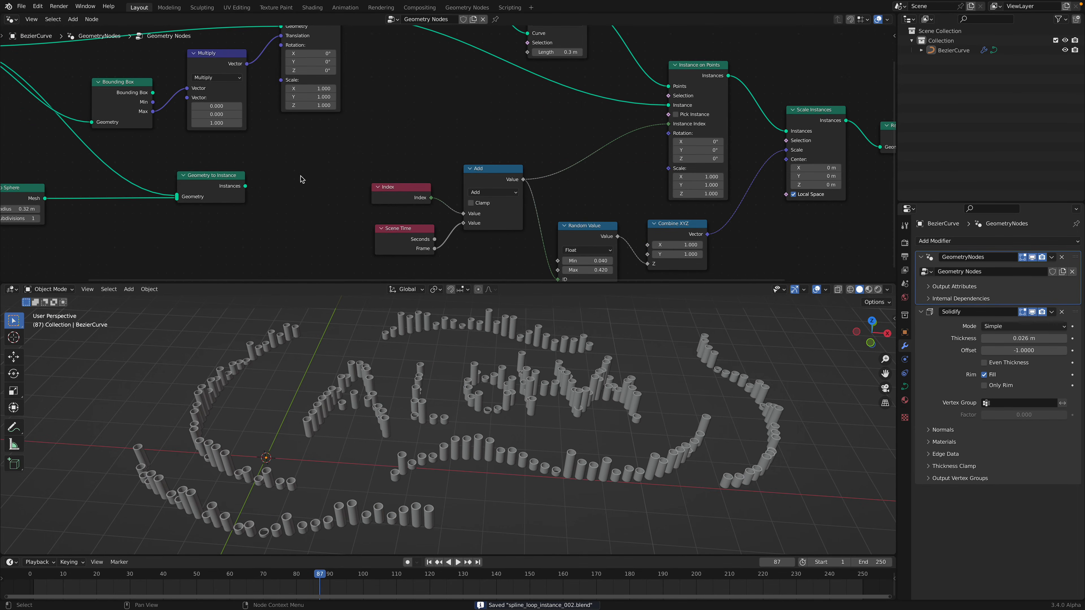
pyautogui.scroll(-3, 231, 179)
pyautogui.moveTo(261, 173); pyautogui.dragTo(297, 175)
pyautogui.moveTo(113, 181); pyautogui.dragTo(150, 193)
pyautogui.scroll(1, 187, 201)
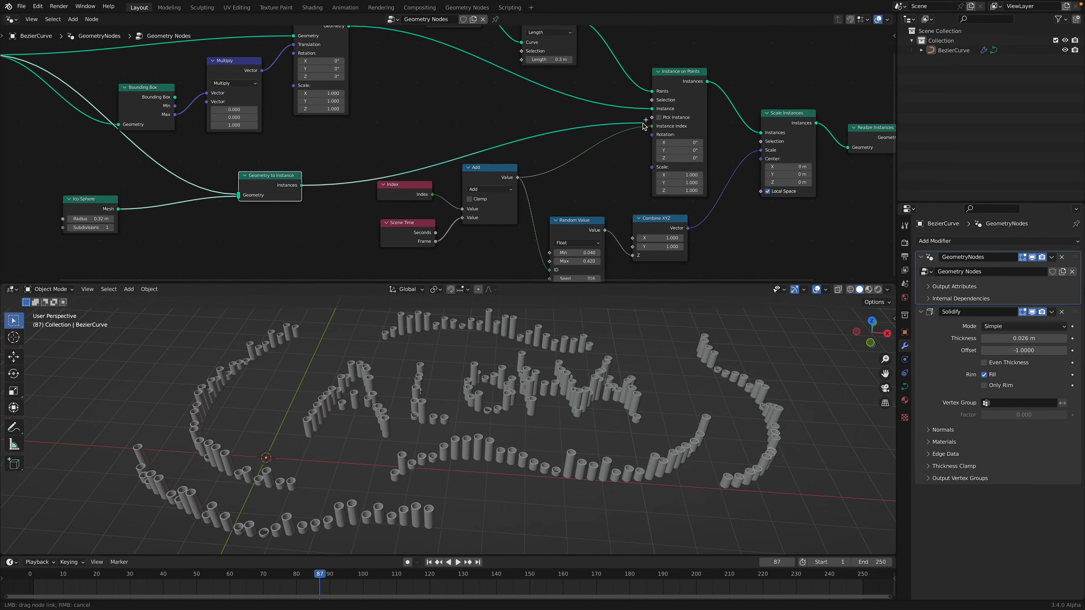
# Step: Connect Geometry to Instance to the Instance input of Instance on Points, enable Pick Instance and play the animation
pyautogui.moveTo(653, 112); pyautogui.dragTo(653, 110)
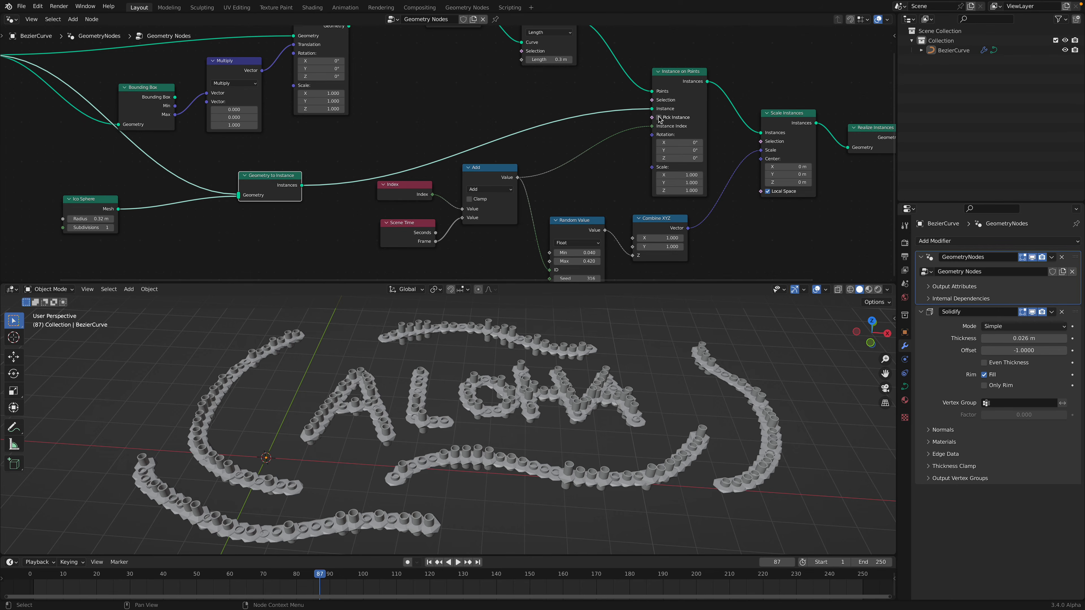
pyautogui.click(659, 117)
pyautogui.press('space')
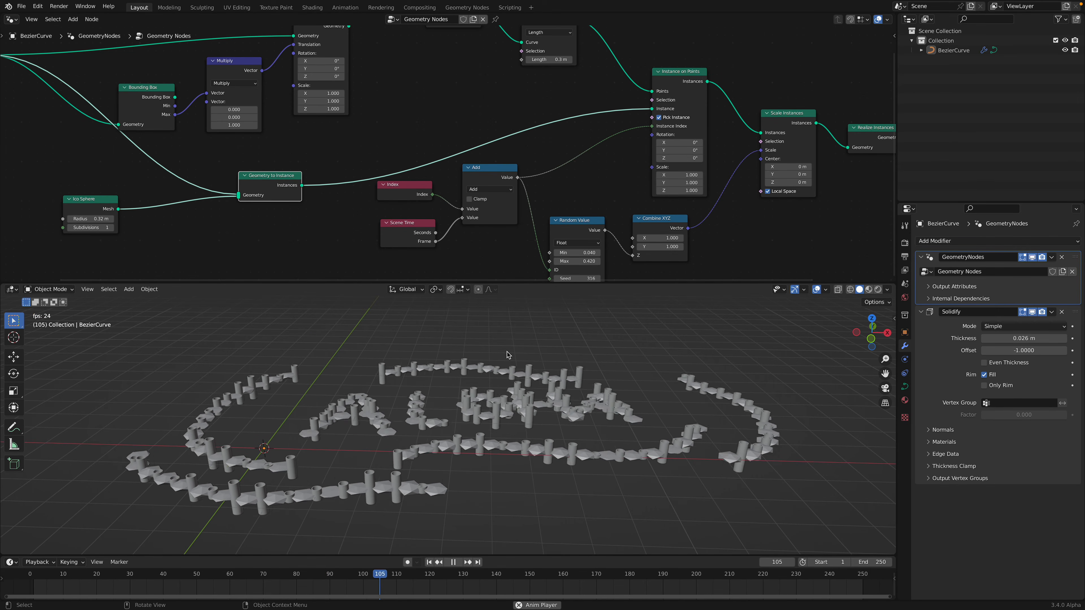
# Step: Stop the animation and step forward through the frames to examine the mixed cylinder and ico sphere instances
pyautogui.press('space')
pyautogui.press('Right')
pyautogui.press('Right')
pyautogui.press('Right')
pyautogui.press('Right')
pyautogui.press('Right')
pyautogui.press('Right')
pyautogui.press('Right')
pyautogui.press('Right')
pyautogui.press('Right')
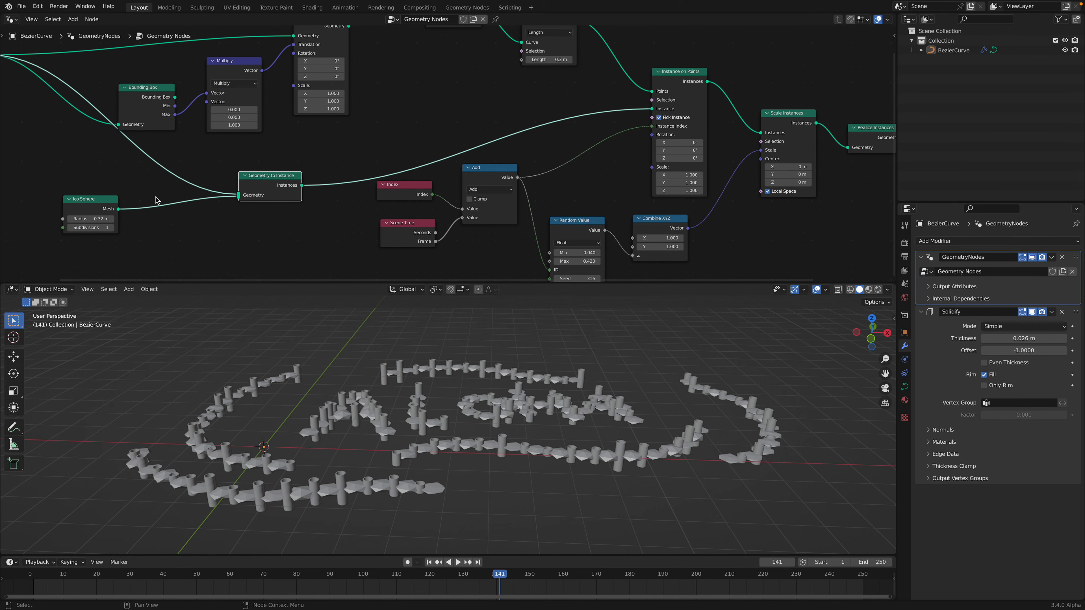
# Step: Connect the Transform node's geometry to the Instance input of Instance on Points and disable Pick Instance
pyautogui.scroll(-4, 251, 180)
pyautogui.scroll(3, 201, 116)
pyautogui.moveTo(65, 63); pyautogui.dragTo(79, 58)
pyautogui.moveTo(422, 52); pyautogui.dragTo(368, 80, button='middle')
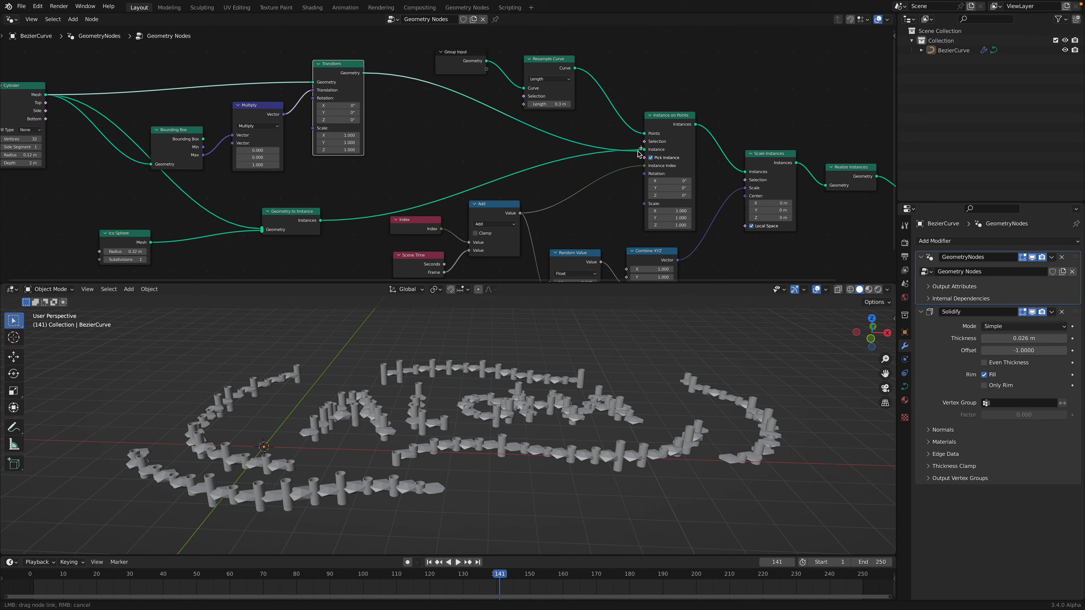
pyautogui.moveTo(645, 150); pyautogui.dragTo(644, 150)
pyautogui.moveTo(436, 154); pyautogui.dragTo(494, 137, button='middle')
pyautogui.click(732, 166)
# Step: Tidy the Bounding Box, Multiply and Transform nodes and enclose the three of them in a frame
pyautogui.moveTo(418, 78); pyautogui.dragTo(415, 81)
pyautogui.moveTo(341, 114); pyautogui.dragTo(333, 106)
pyautogui.moveTo(261, 139); pyautogui.dragTo(261, 124)
pyautogui.moveTo(335, 108); pyautogui.dragTo(342, 119)
pyautogui.moveTo(260, 124); pyautogui.dragTo(272, 134)
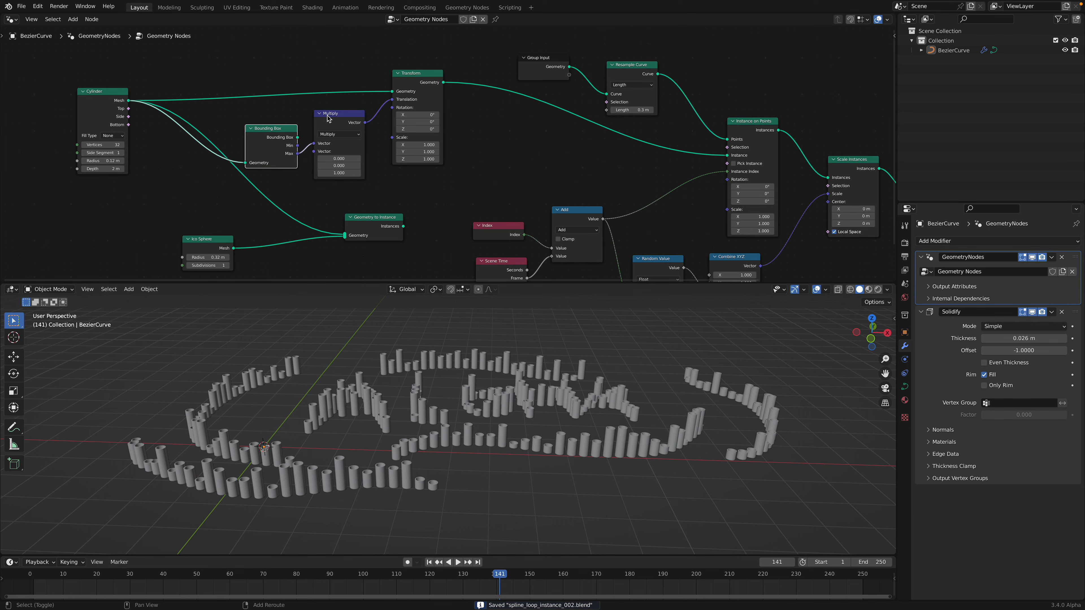
pyautogui.hotkey('ctrl', 'j')
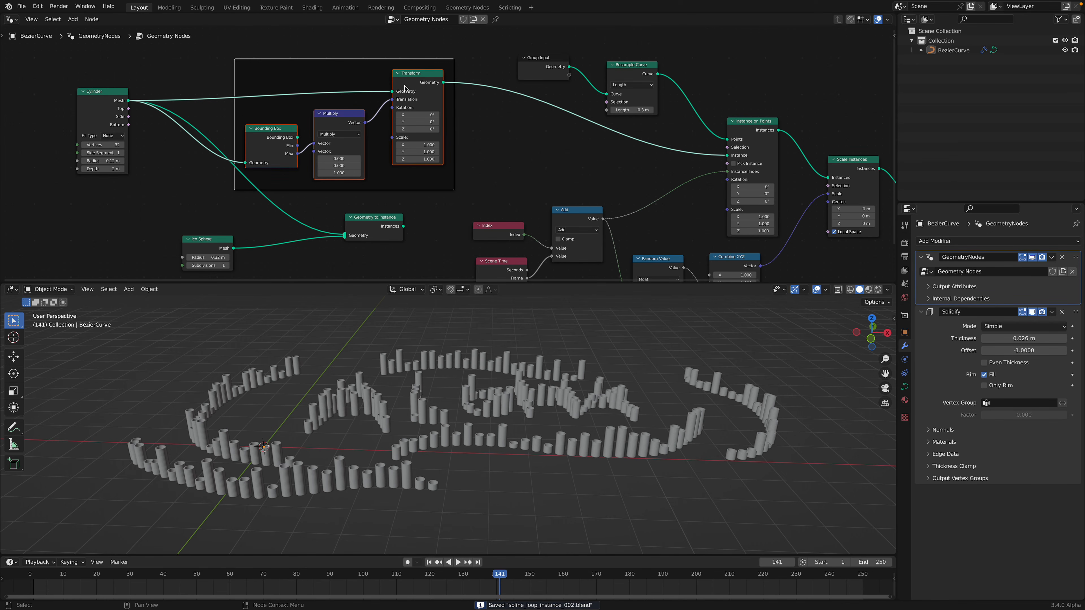
pyautogui.click(368, 65)
# Step: Reposition the Cylinder and Geometry to Instance nodes and save the file
pyautogui.moveTo(104, 93); pyautogui.dragTo(123, 75)
pyautogui.moveTo(348, 227); pyautogui.dragTo(314, 224, button='middle')
pyautogui.hotkey('ctrl', 's')
pyautogui.moveTo(328, 218); pyautogui.dragTo(334, 230)
pyautogui.moveTo(409, 197); pyautogui.dragTo(334, 185, button='middle')
pyautogui.hotkey('ctrl', 's')
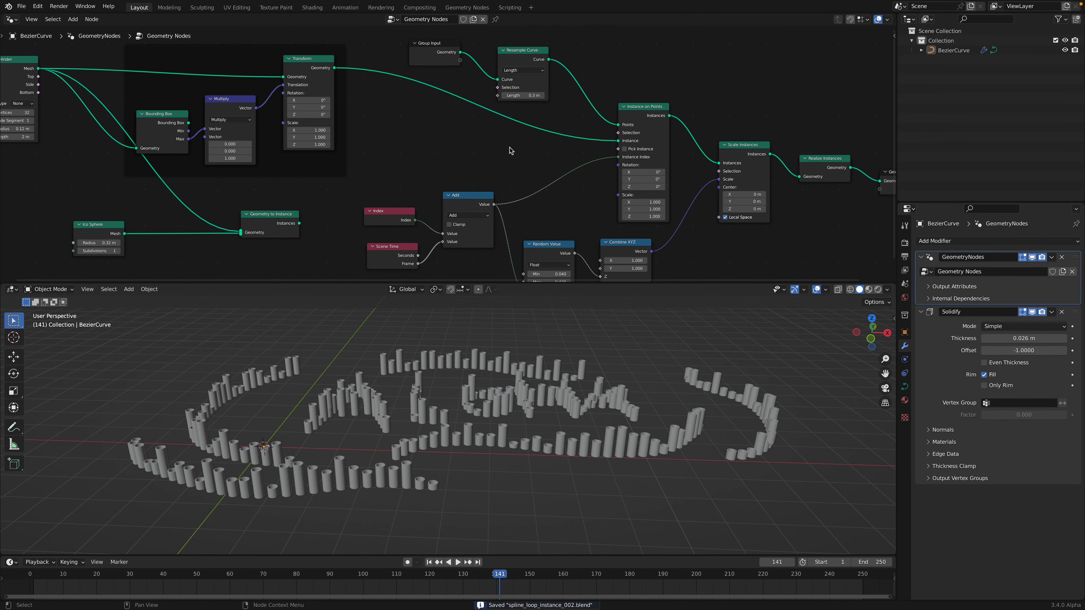
# Step: Preview the cylinder animation along the ALOHA splines from a higher viewing angle
pyautogui.scroll(-3, 494, 167)
pyautogui.moveTo(551, 395); pyautogui.dragTo(529, 432, button='middle')
pyautogui.press('space')
pyautogui.press('space')
# Step: Rearrange the Instance on Points, Add, Index and Scene Time nodes into a tidier layout
pyautogui.scroll(4, 469, 173)
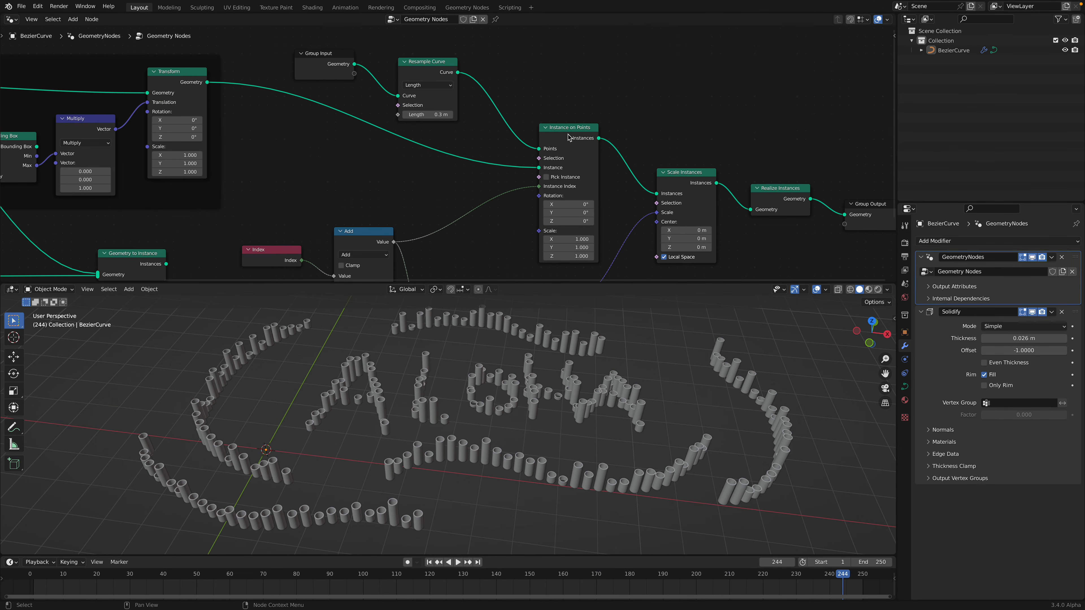
pyautogui.moveTo(567, 137); pyautogui.dragTo(560, 115)
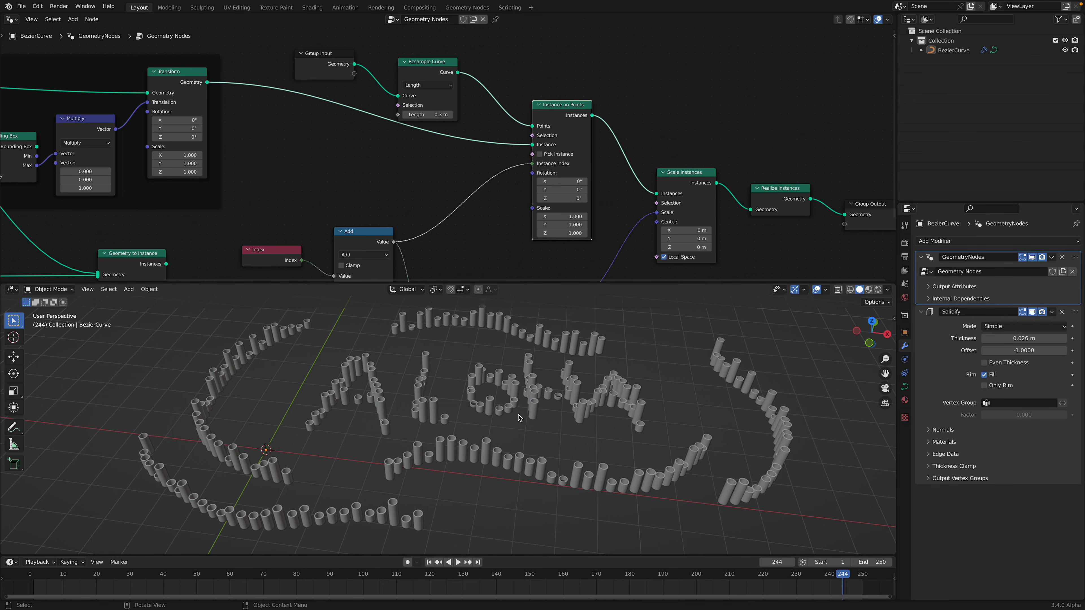
pyautogui.moveTo(519, 418); pyautogui.dragTo(529, 412, button='middle')
pyautogui.moveTo(407, 224); pyautogui.dragTo(424, 169, button='middle')
pyautogui.moveTo(383, 209); pyautogui.dragTo(384, 176)
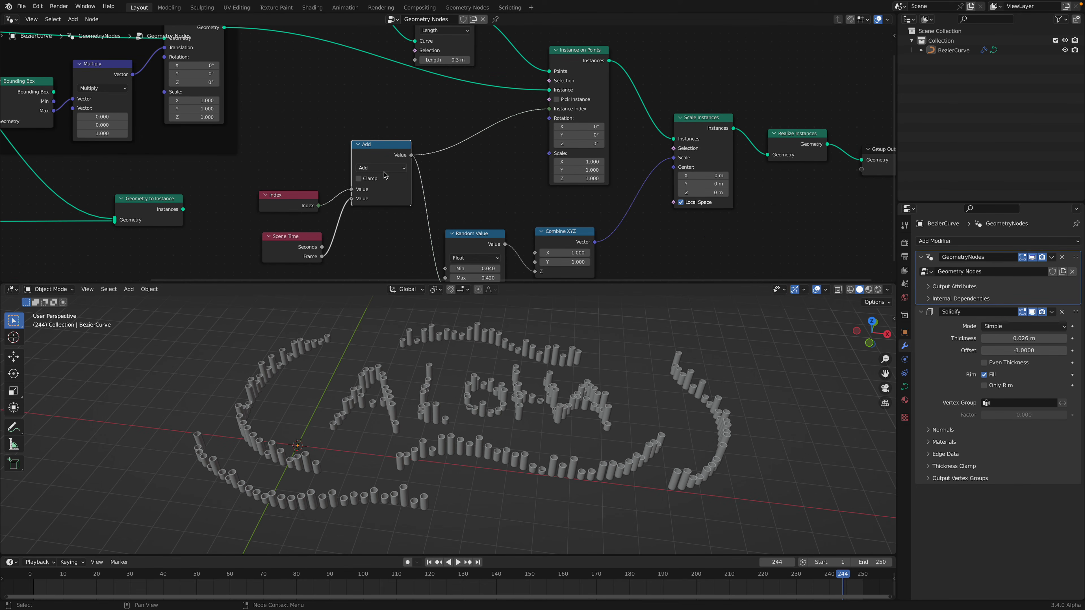
pyautogui.moveTo(278, 213); pyautogui.dragTo(280, 154)
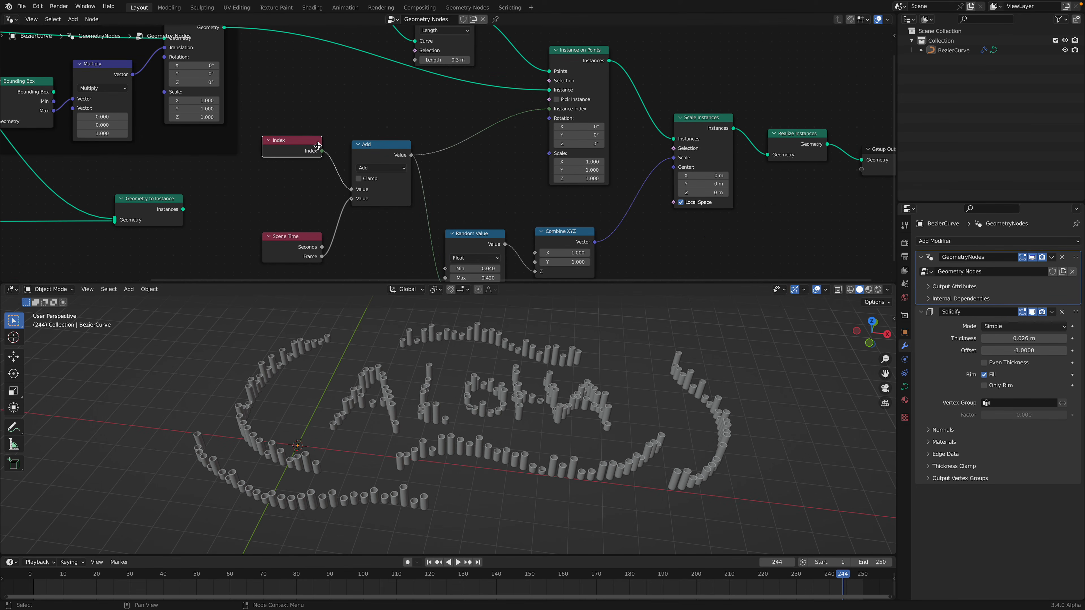
pyautogui.moveTo(299, 243); pyautogui.dragTo(303, 231)
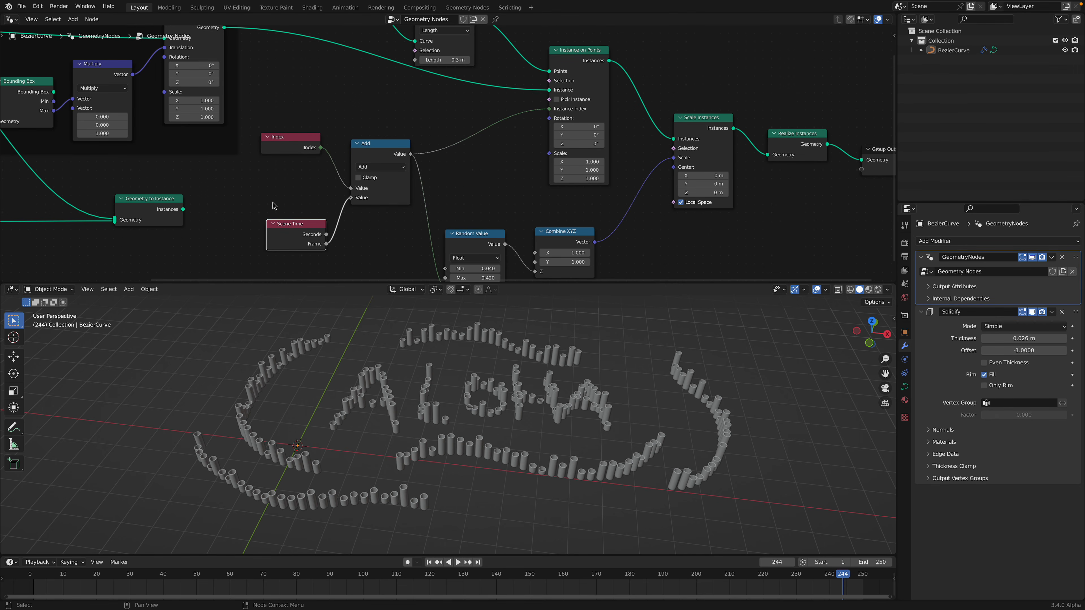
# Step: Tidy the Random Value, Combine XYZ, Instance on Points, Realize Instances and Group Output nodes at the end of the tree
pyautogui.moveTo(495, 240); pyautogui.dragTo(427, 205, button='middle')
pyautogui.moveTo(416, 200); pyautogui.dragTo(404, 182)
pyautogui.moveTo(497, 198); pyautogui.dragTo(499, 185)
pyautogui.moveTo(496, 184); pyautogui.dragTo(417, 219, button='middle')
pyautogui.moveTo(556, 117); pyautogui.dragTo(556, 115)
pyautogui.moveTo(434, 50); pyautogui.dragTo(431, 29)
pyautogui.moveTo(636, 135); pyautogui.dragTo(647, 130)
pyautogui.moveTo(739, 151); pyautogui.dragTo(775, 152)
pyautogui.scroll(-1, 719, 132)
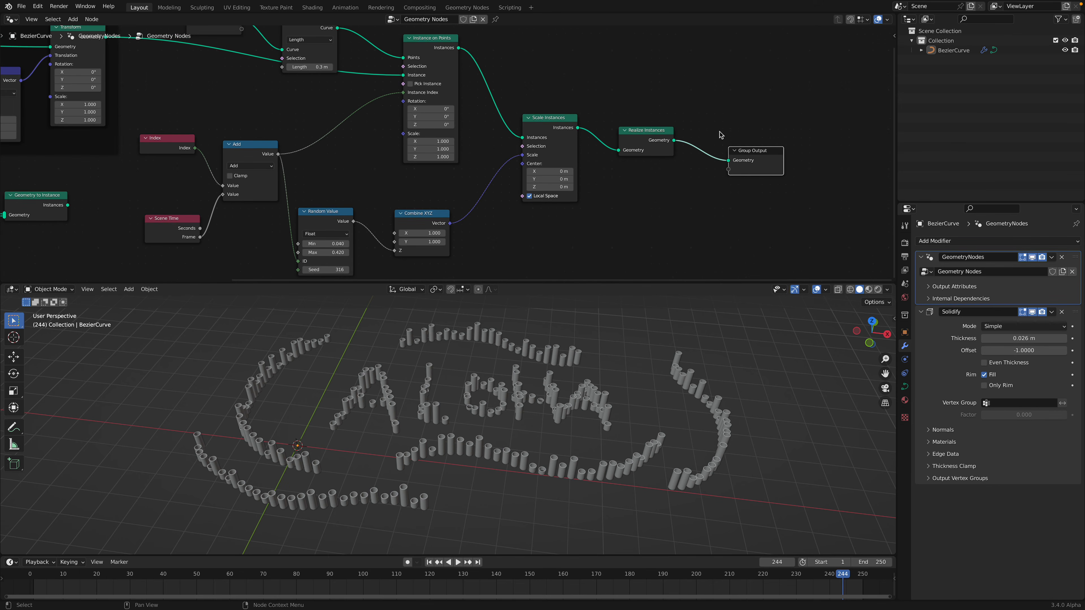
pyautogui.scroll(-1, 721, 136)
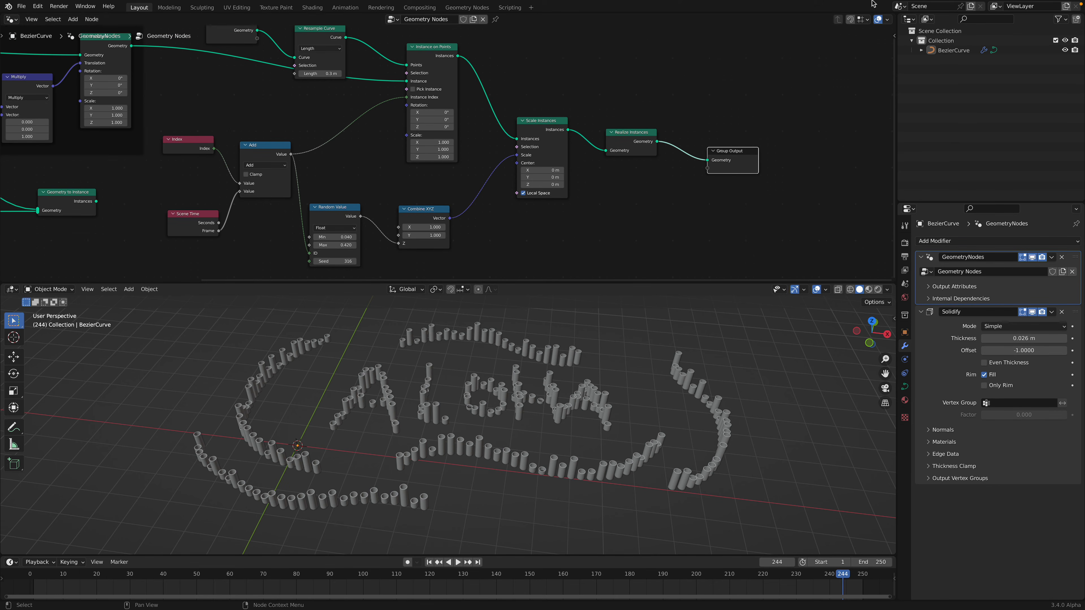